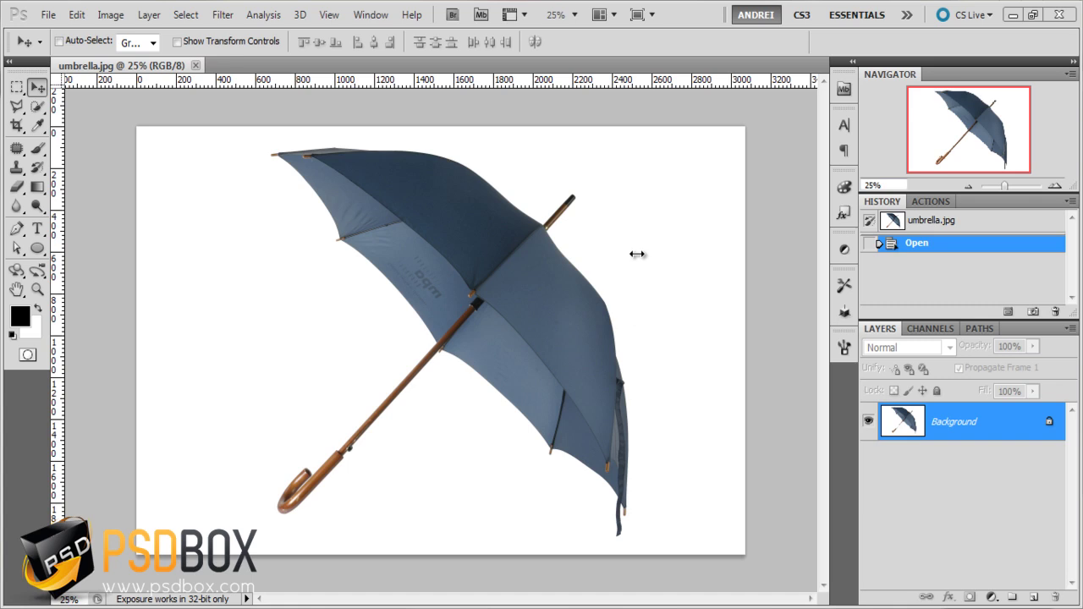
# Switch from the Move tool to the Quick Selection tool with the W shortcut
pyautogui.press('w')
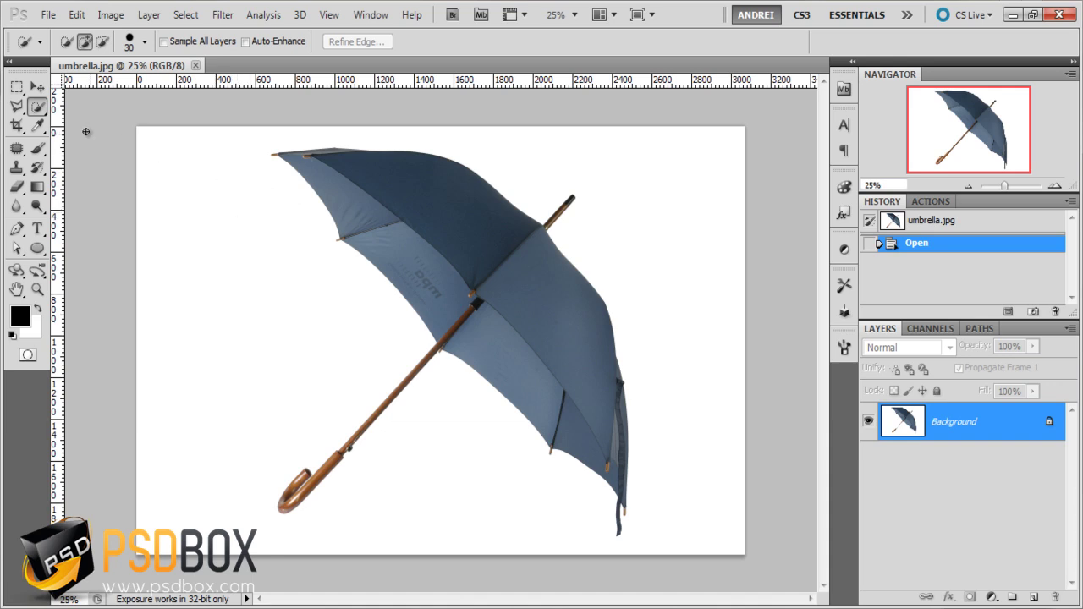
# Convert the locked Background into an unlocked Layer 0 and add a white layer mask
pyautogui.rightClick(45, 109)
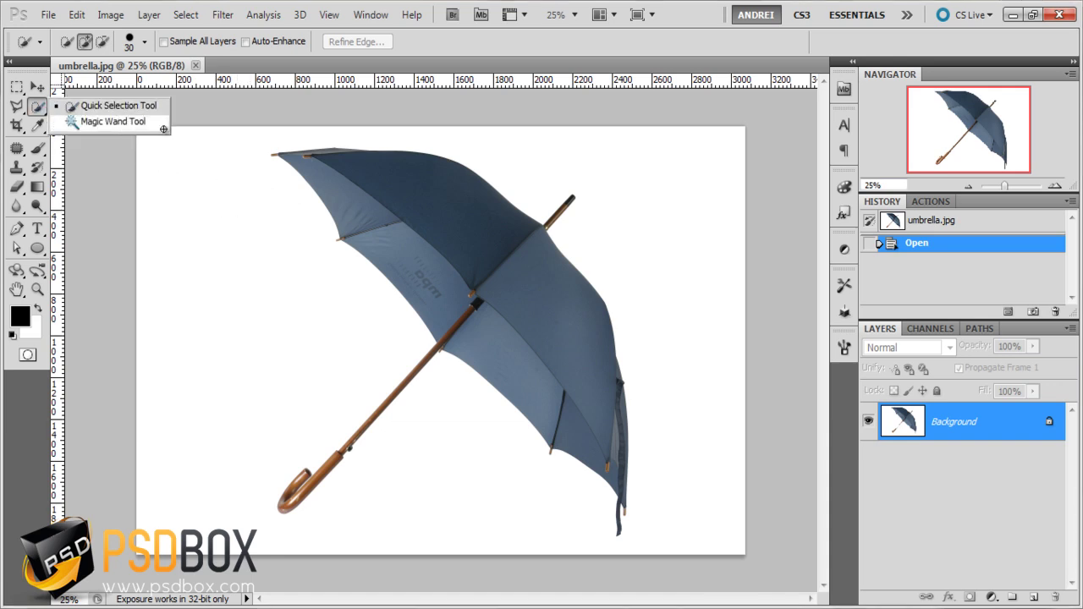
pyautogui.click(1047, 412)
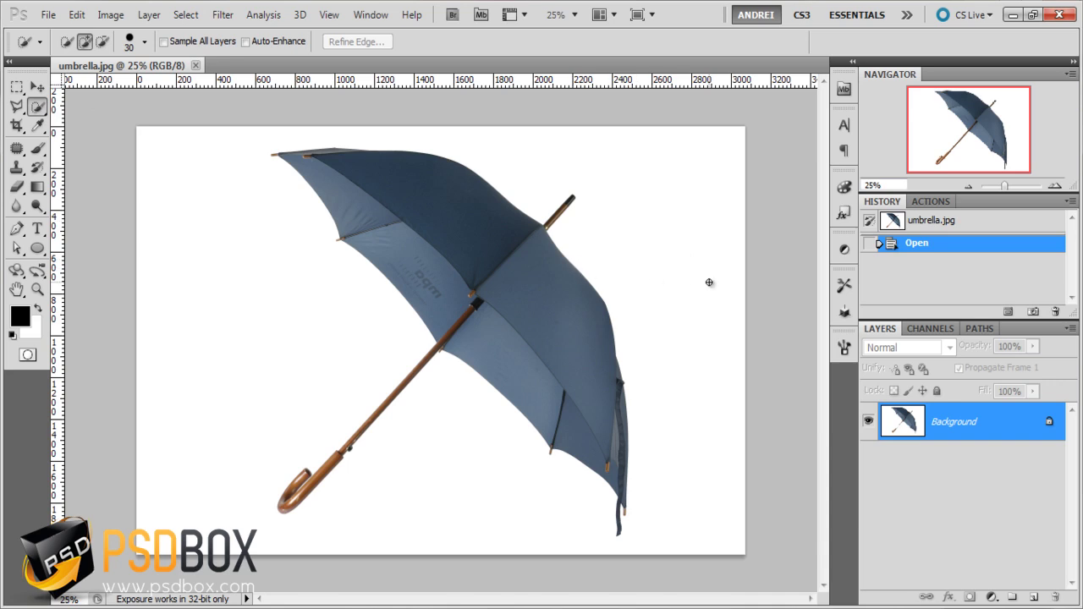
pyautogui.keyDown('alt'); pyautogui.doubleClick(1008, 426); pyautogui.keyUp('alt')
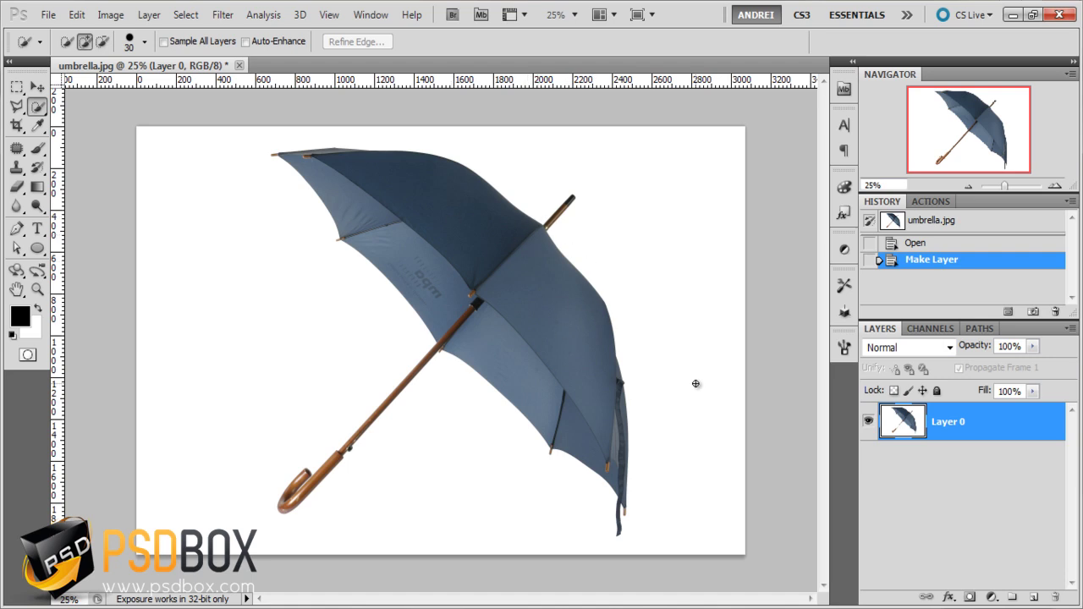
pyautogui.click(968, 597)
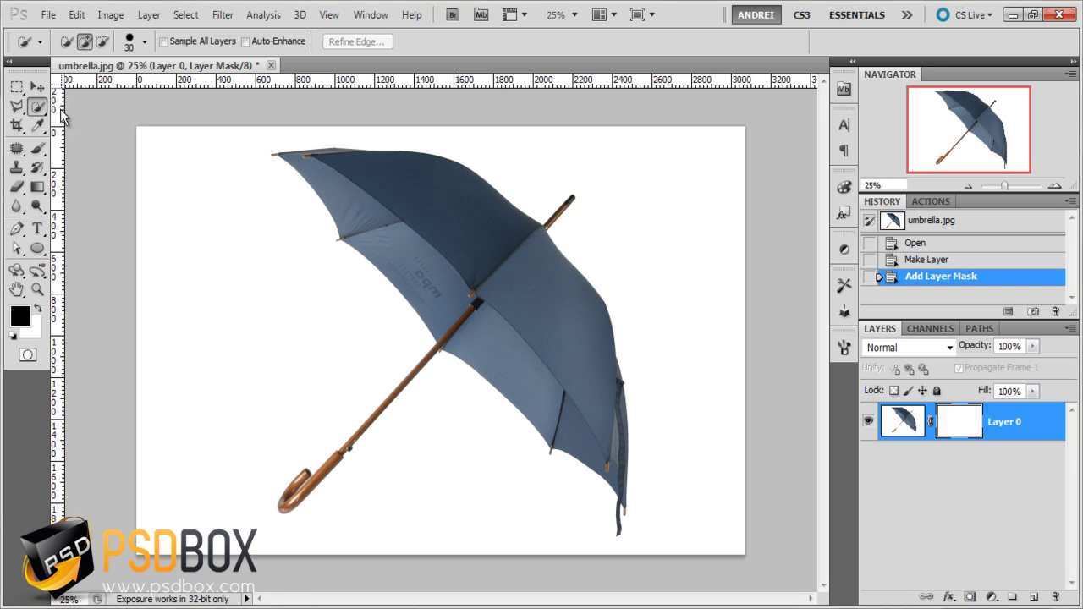
# Keep Quick Selection as the active tool and target Layer 0's image thumbnail instead of its mask
pyautogui.click(16, 105)
pyautogui.rightClick(37, 106)
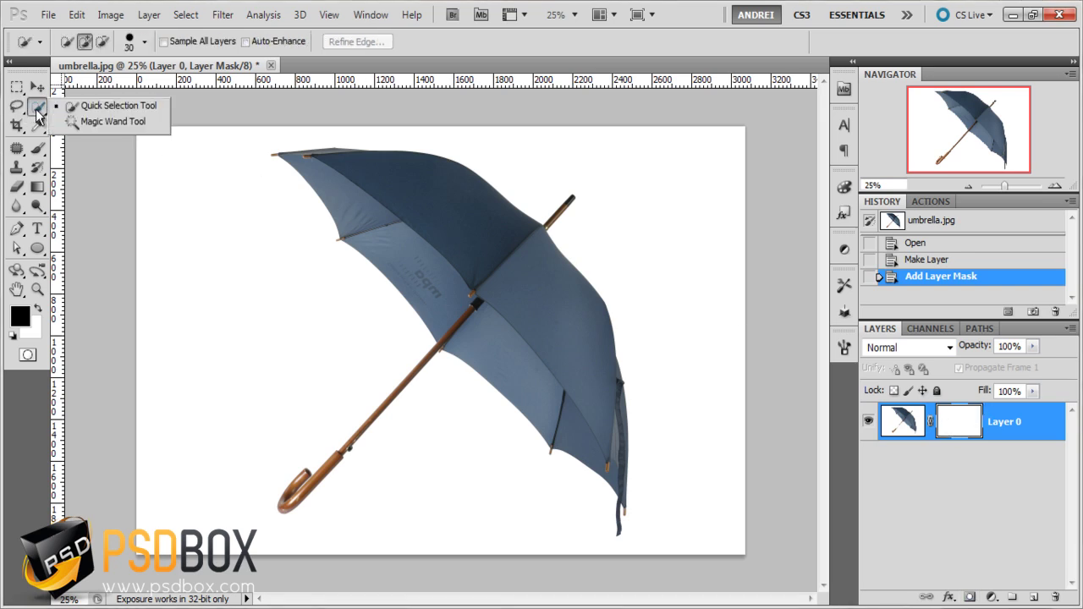
pyautogui.click(125, 105)
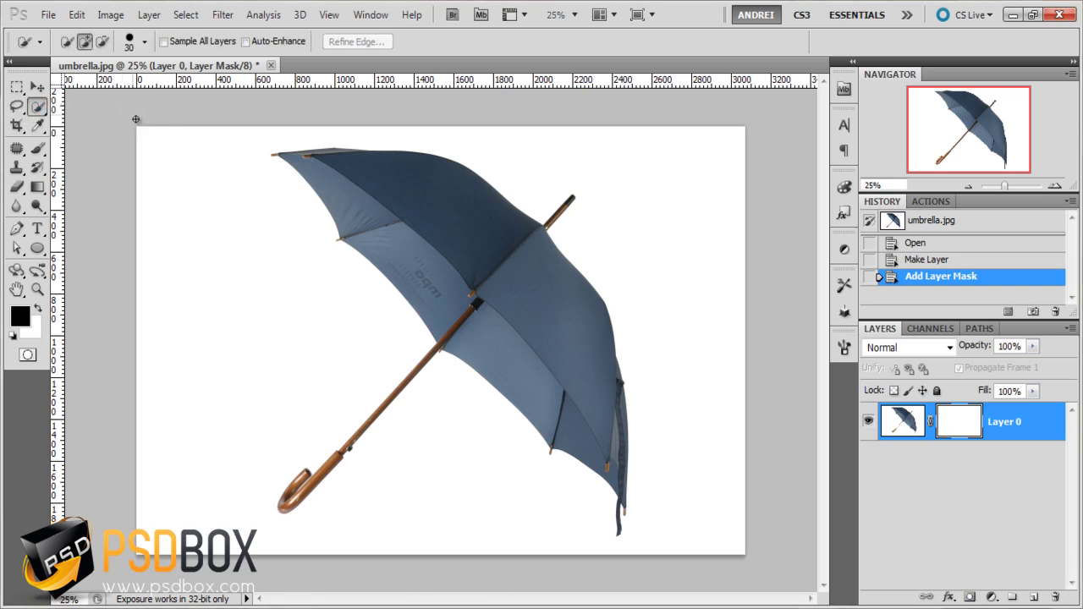
pyautogui.click(900, 419)
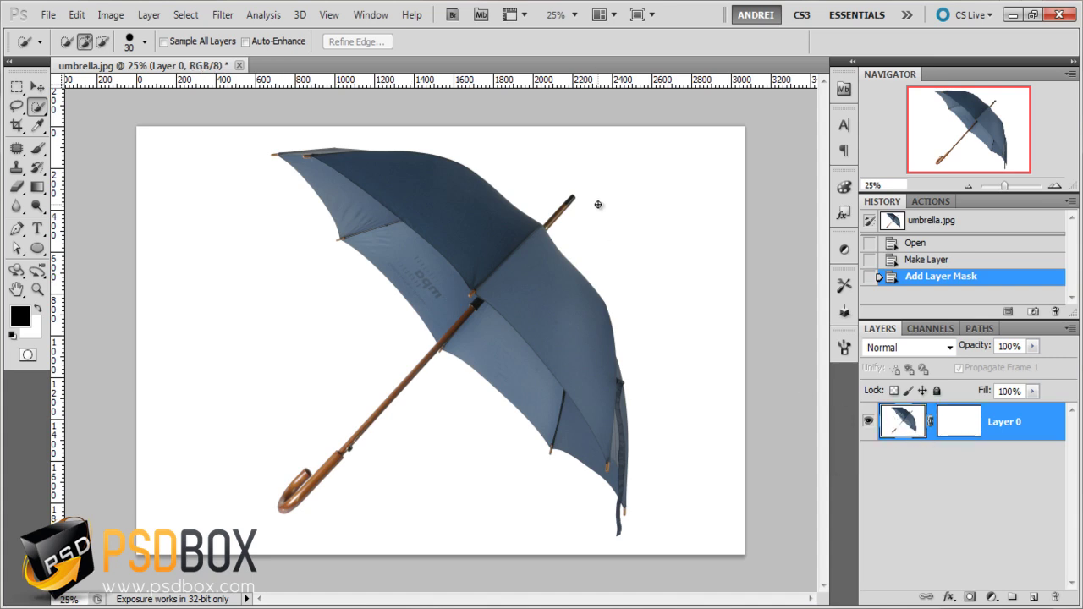
# Select the white background right of the umbrella, then bring the canopy's top into view
pyautogui.moveTo(580, 235)
pyautogui.mouseDown()
pyautogui.moveTo(622, 259)
pyautogui.moveTo(656, 314)
pyautogui.mouseUp()
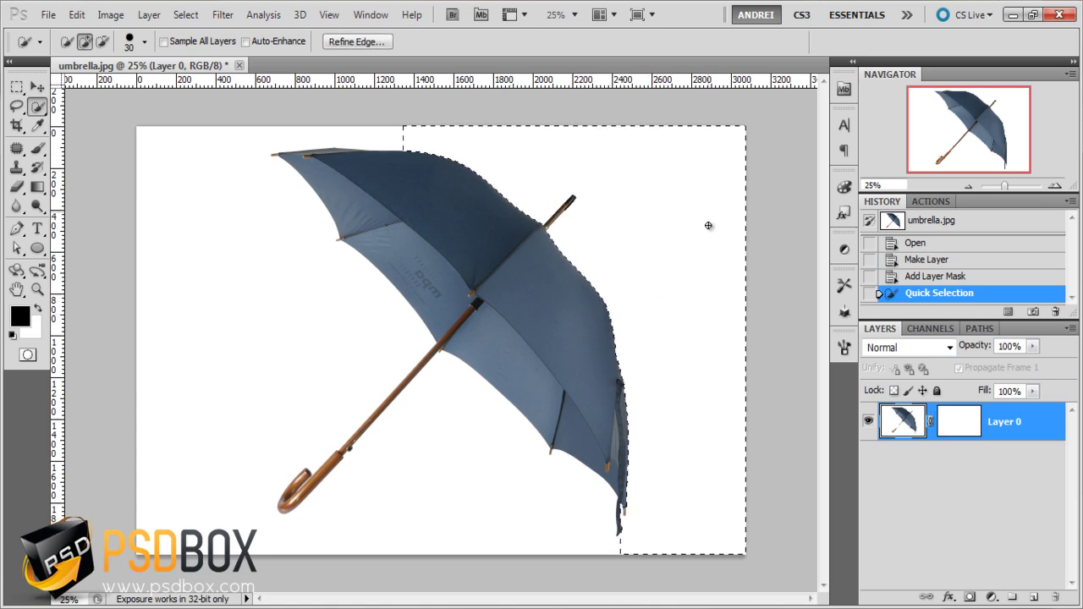
pyautogui.scroll(4, 634, 280)
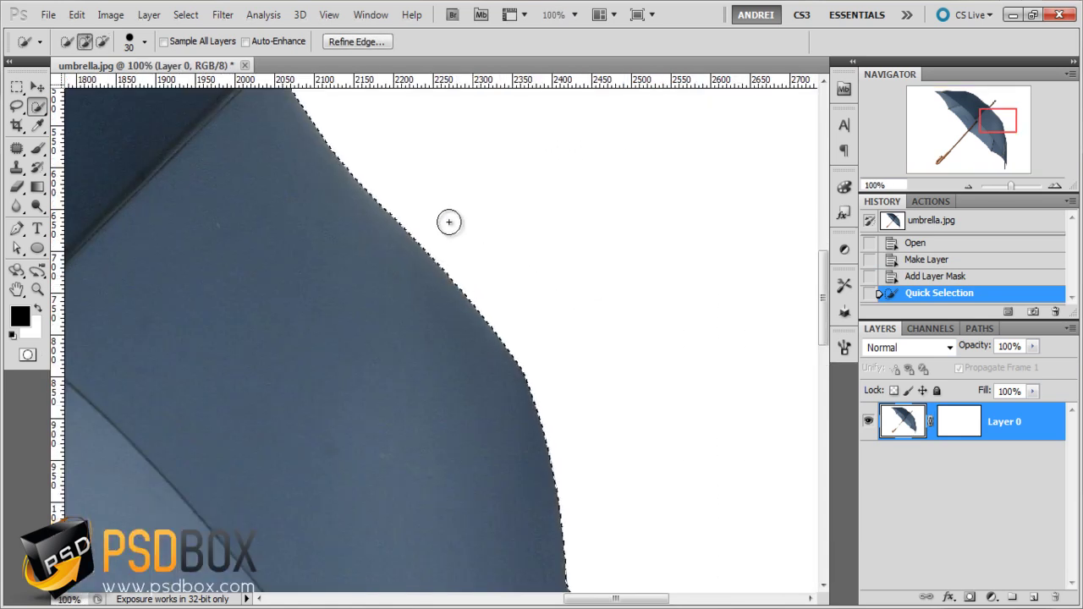
pyautogui.press('space')
pyautogui.moveTo(471, 249)
pyautogui.mouseDown()
pyautogui.moveTo(589, 454)
pyautogui.moveTo(606, 398)
pyautogui.mouseUp()
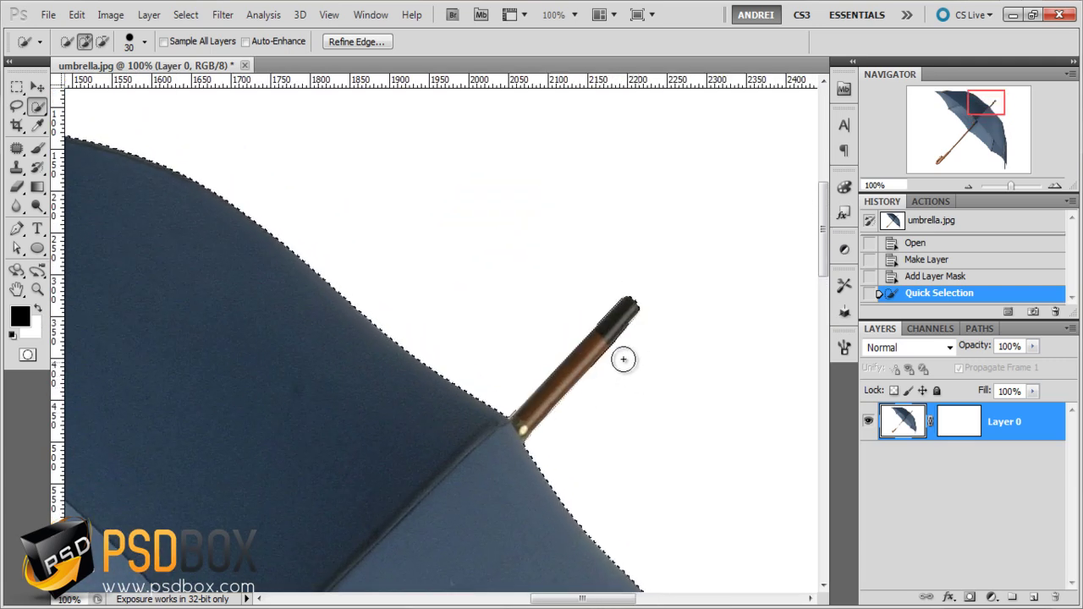
pyautogui.moveTo(614, 361); pyautogui.dragTo(708, 406)
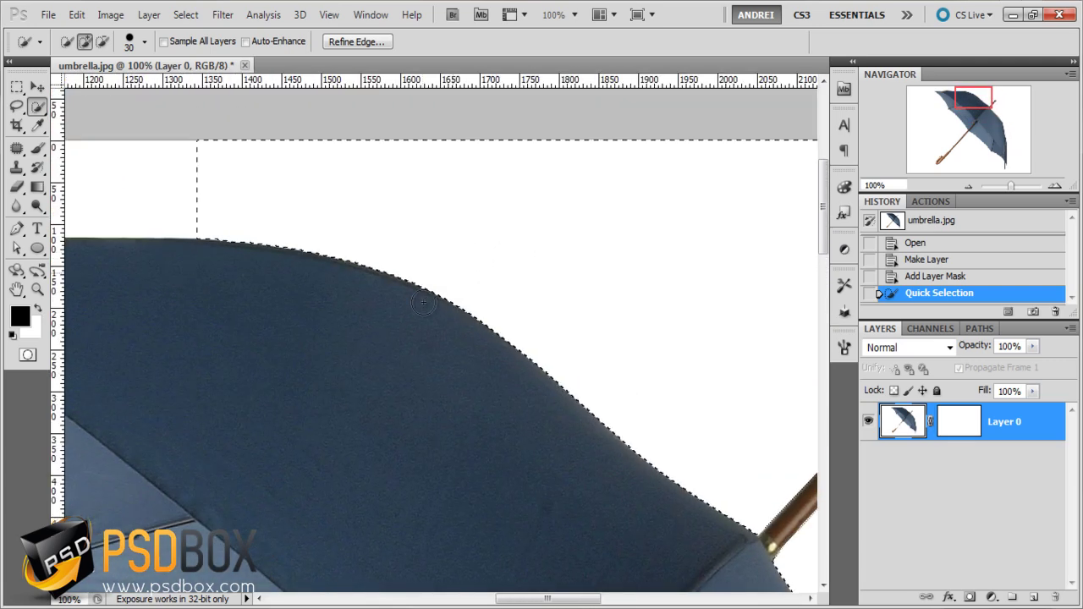
pyautogui.moveTo(350, 314); pyautogui.dragTo(679, 399)
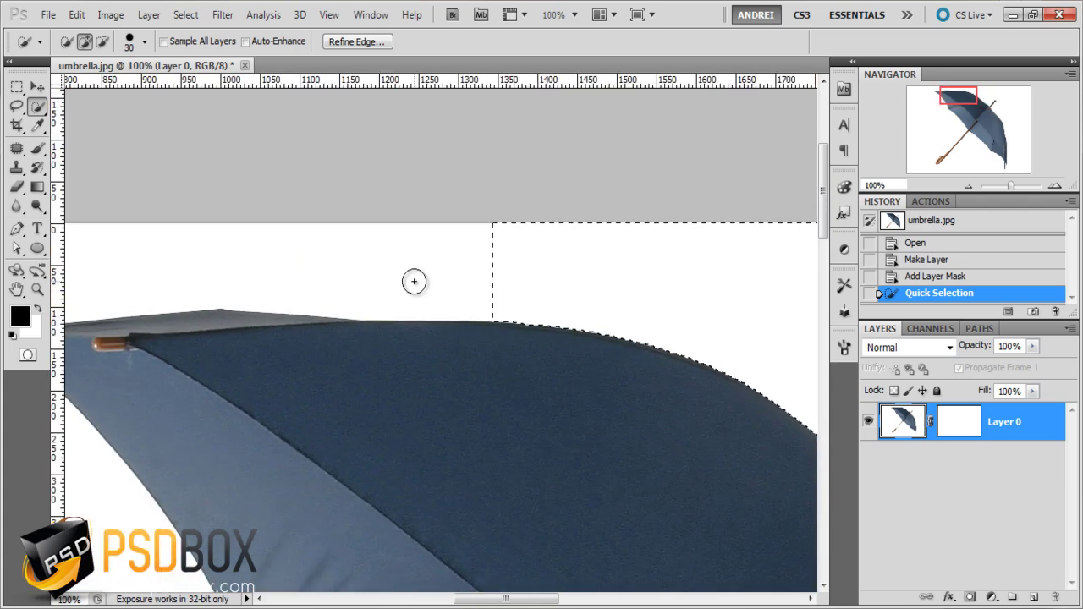
# Set the Quick Selection brush size to 58 px in the brush picker
pyautogui.press('[')
pyautogui.press(']')
pyautogui.press(']')
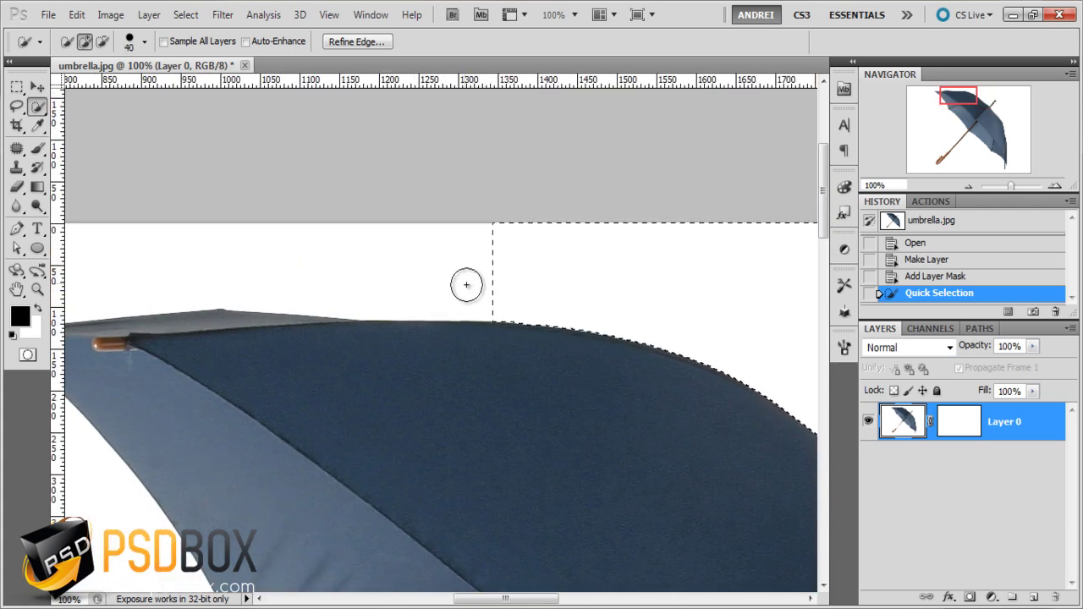
pyautogui.click(144, 41)
pyautogui.moveTo(88, 87); pyautogui.dragTo(100, 87)
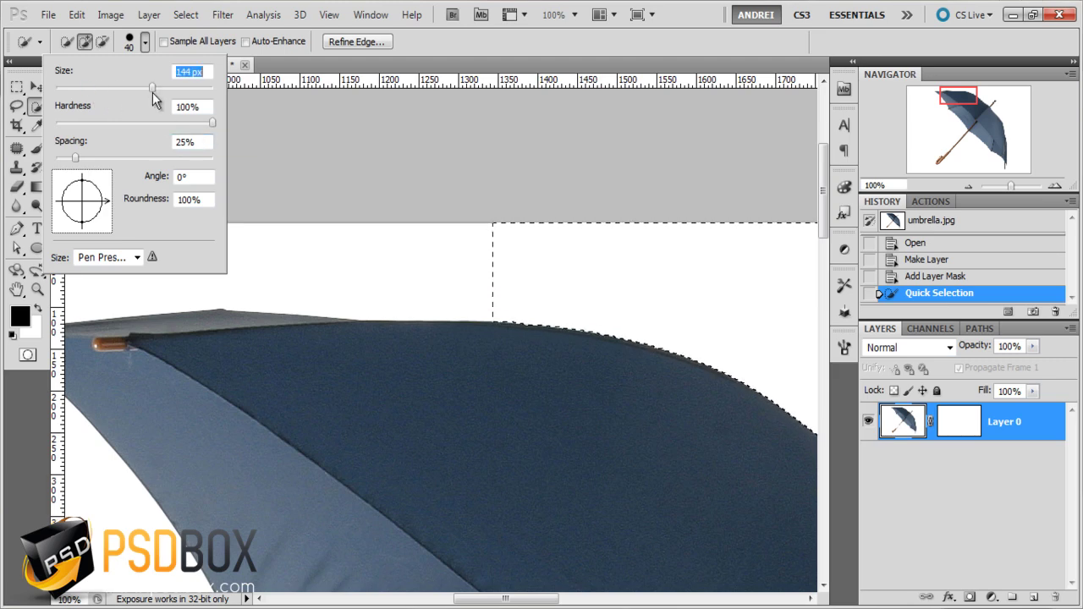
pyautogui.click(206, 111)
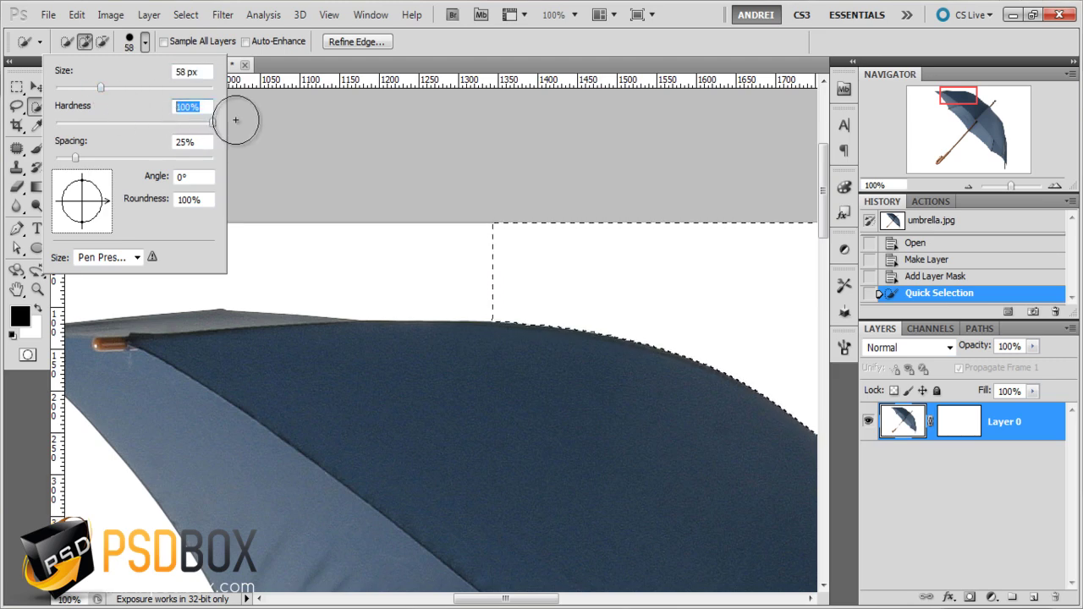
pyautogui.press('Return')
# Check the selection options menu, then reduce the brush size to 27 px
pyautogui.rightClick(500, 356)
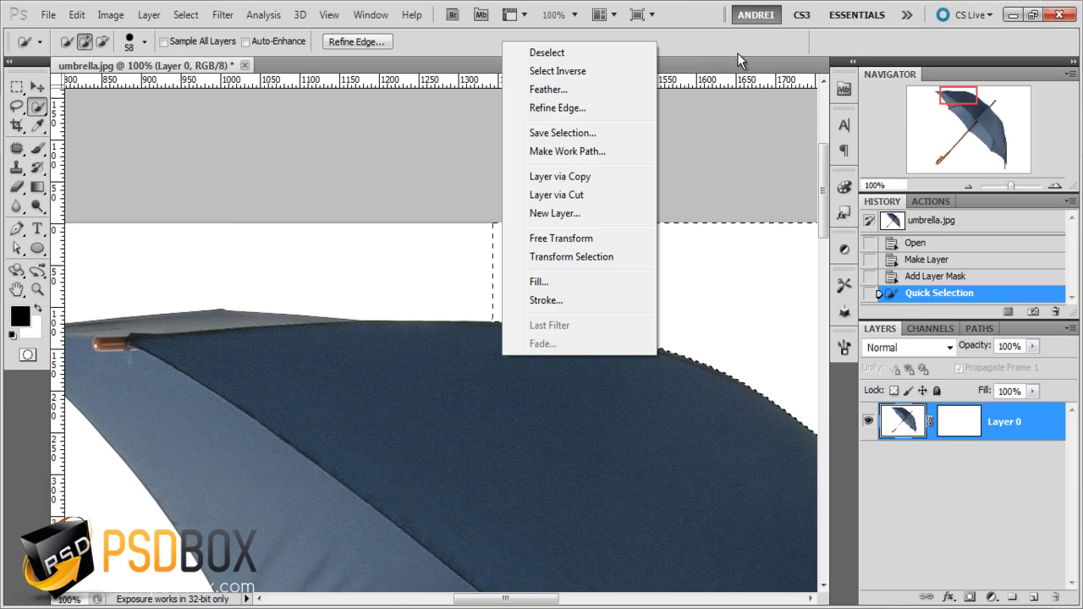
pyautogui.press('Escape')
pyautogui.rightClick(490, 362)
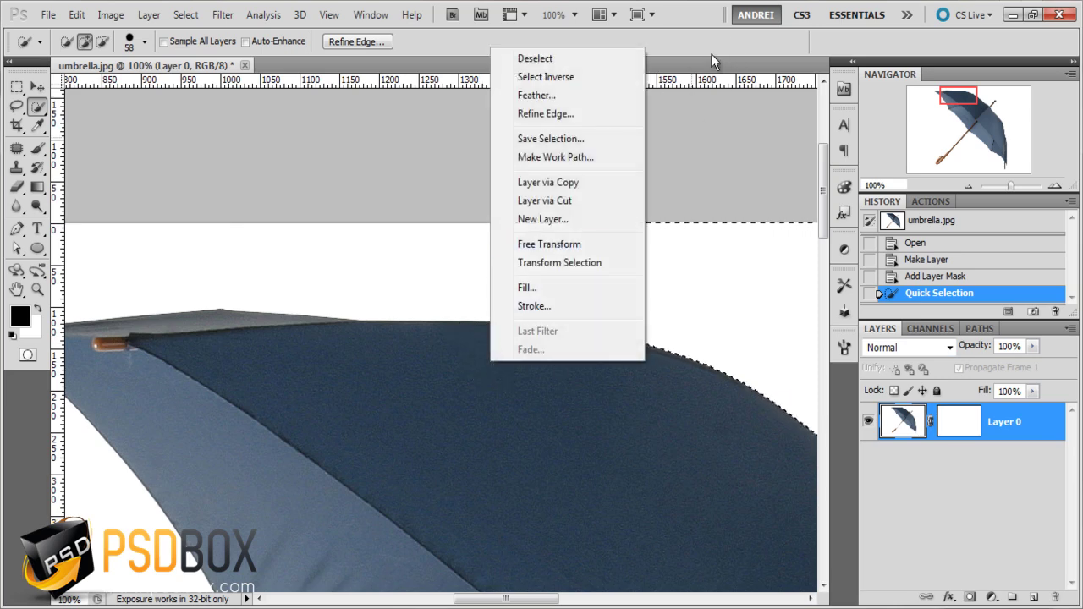
pyautogui.press('Escape')
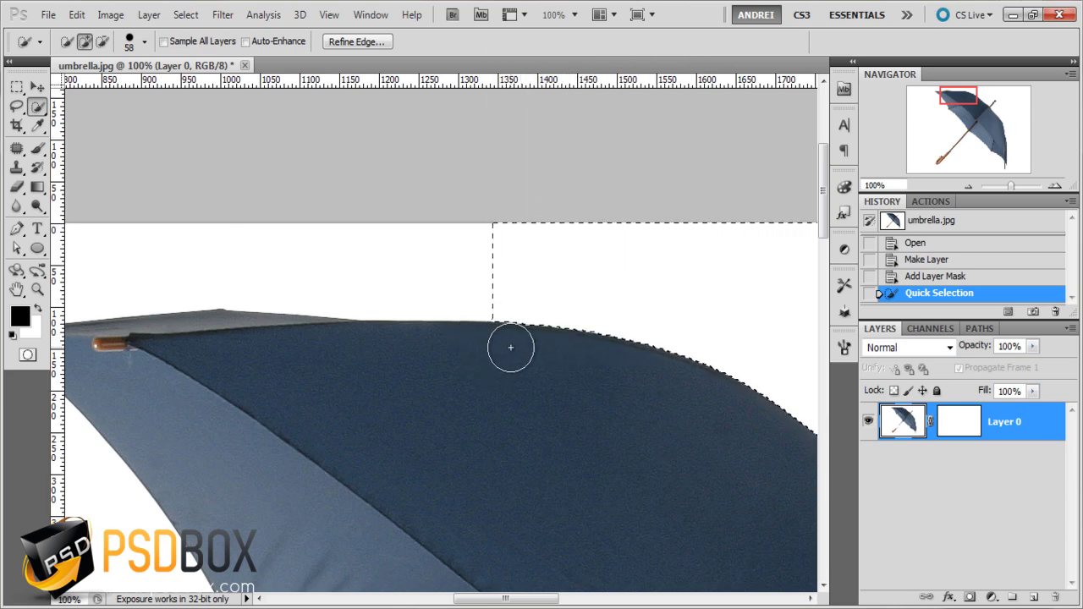
pyautogui.click(146, 42)
pyautogui.moveTo(79, 84); pyautogui.dragTo(78, 84)
pyautogui.click(1023, 421)
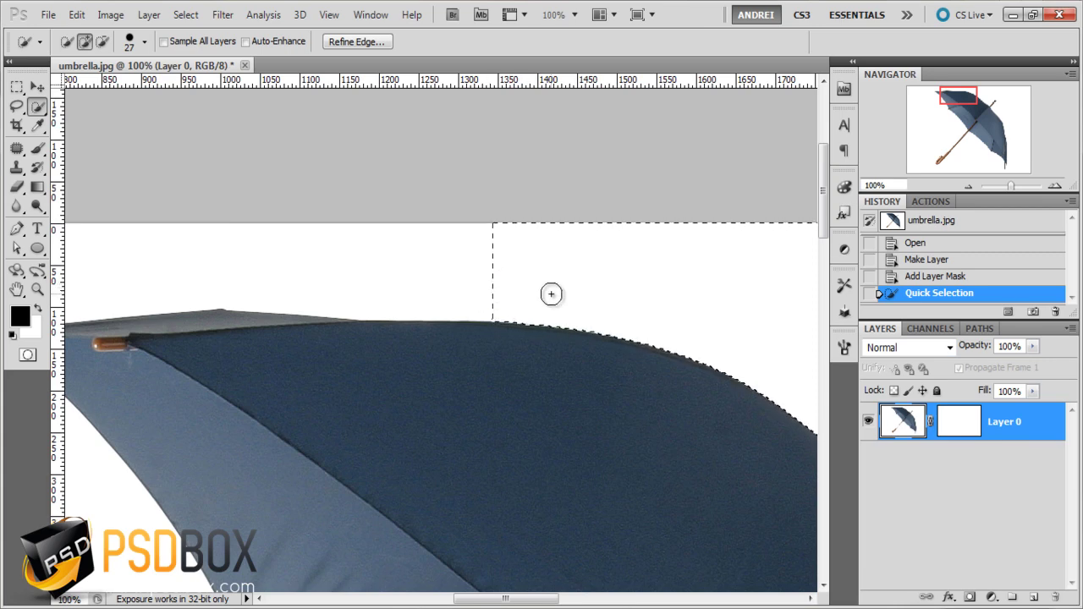
# Enlarge the brush to 40 px and extend the selection leftward over the white area
pyautogui.moveTo(462, 341); pyautogui.dragTo(550, 358)
pyautogui.press(']')
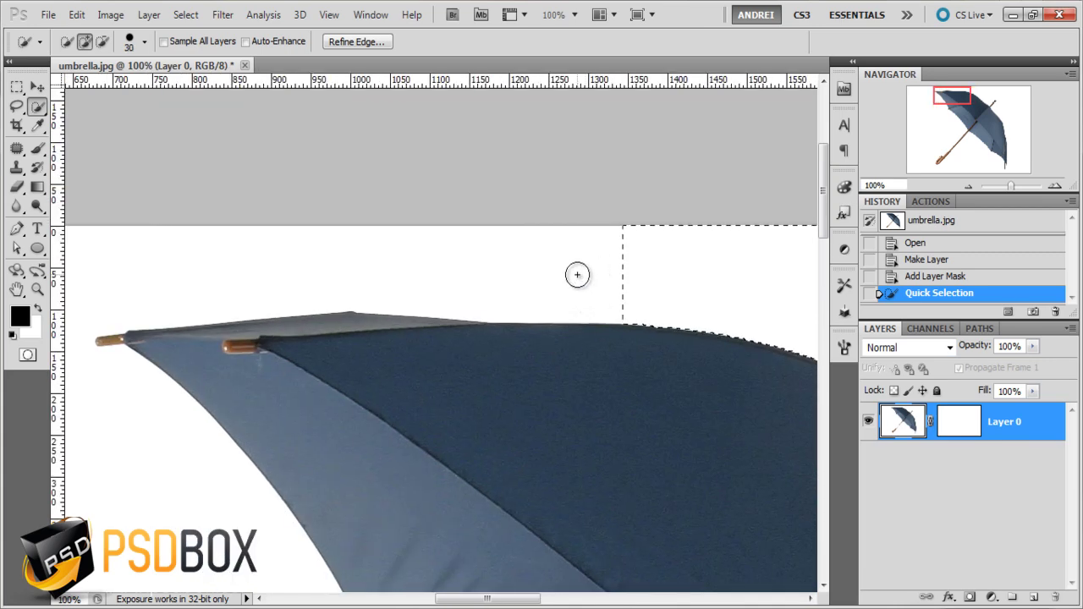
pyautogui.press(']')
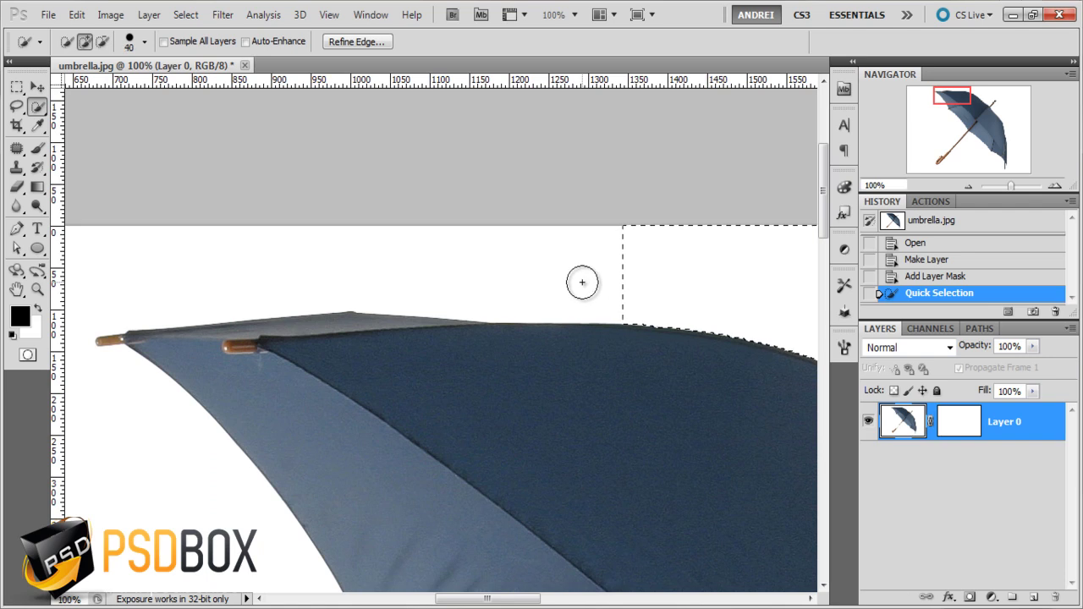
pyautogui.moveTo(594, 273); pyautogui.dragTo(522, 279)
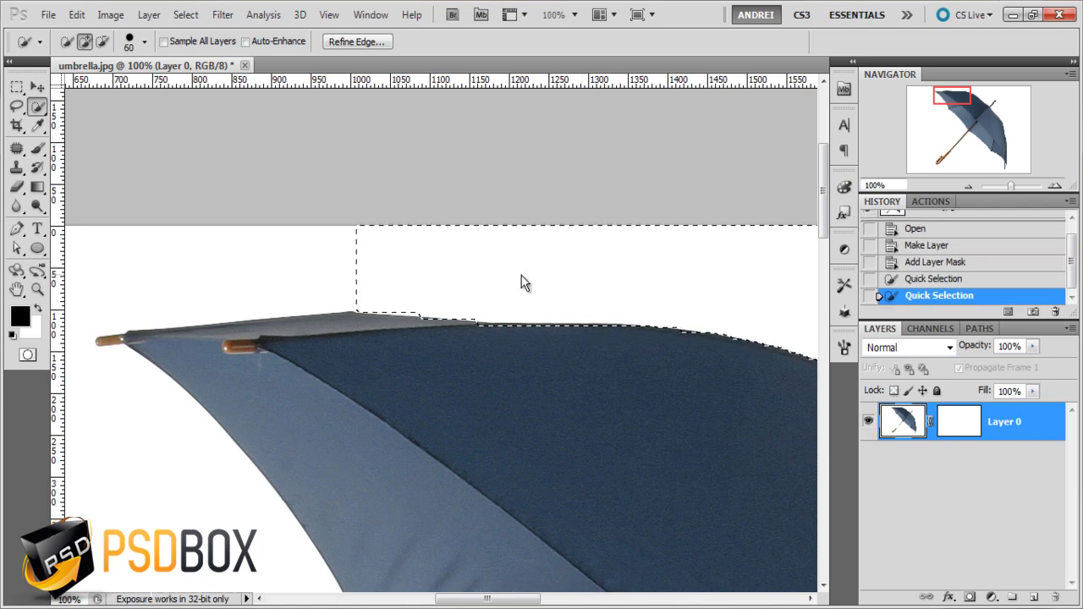
# Shrink the brush to 25 px and extend the selection over the white above the canopy
pyautogui.click(145, 42)
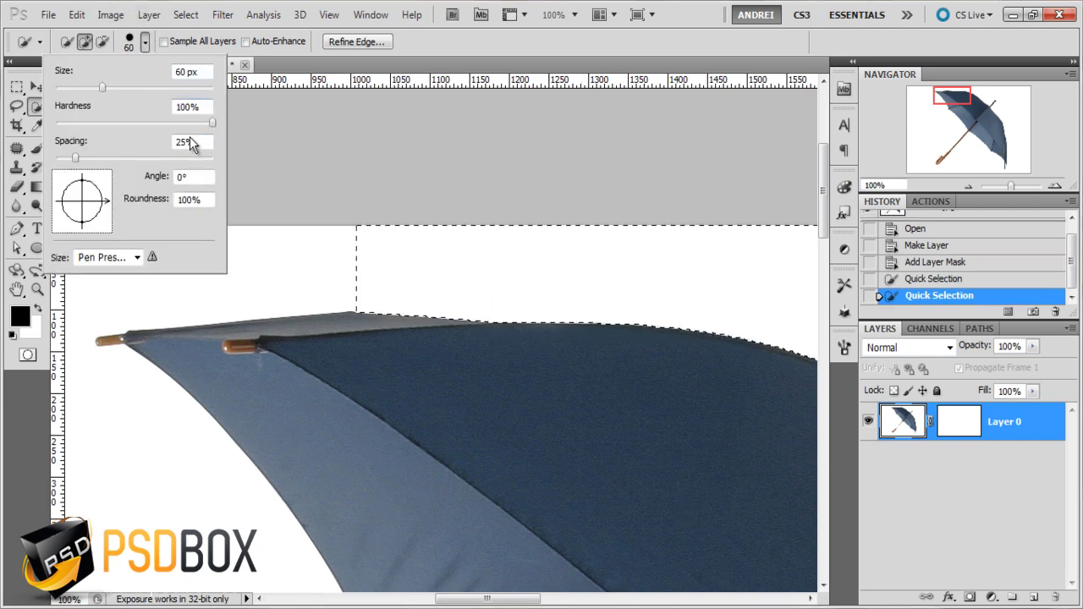
pyautogui.press('Escape')
pyautogui.moveTo(313, 271)
pyautogui.mouseDown()
pyautogui.moveTo(640, 353)
pyautogui.moveTo(640, 377)
pyautogui.moveTo(560, 355)
pyautogui.mouseUp()
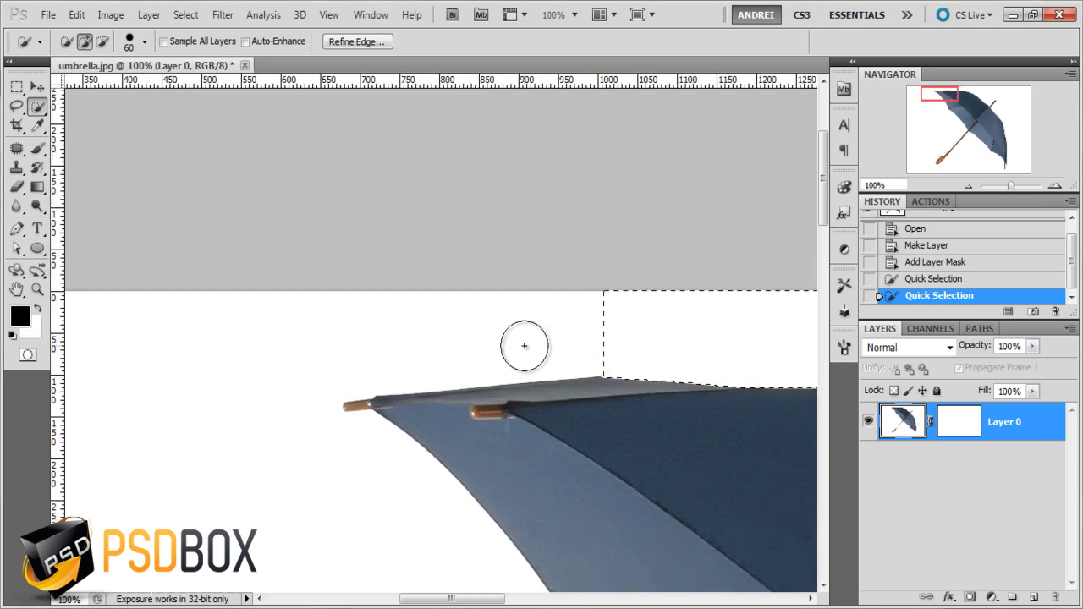
pyautogui.press('[')
pyautogui.press('[')
pyautogui.press('[')
pyautogui.press('[')
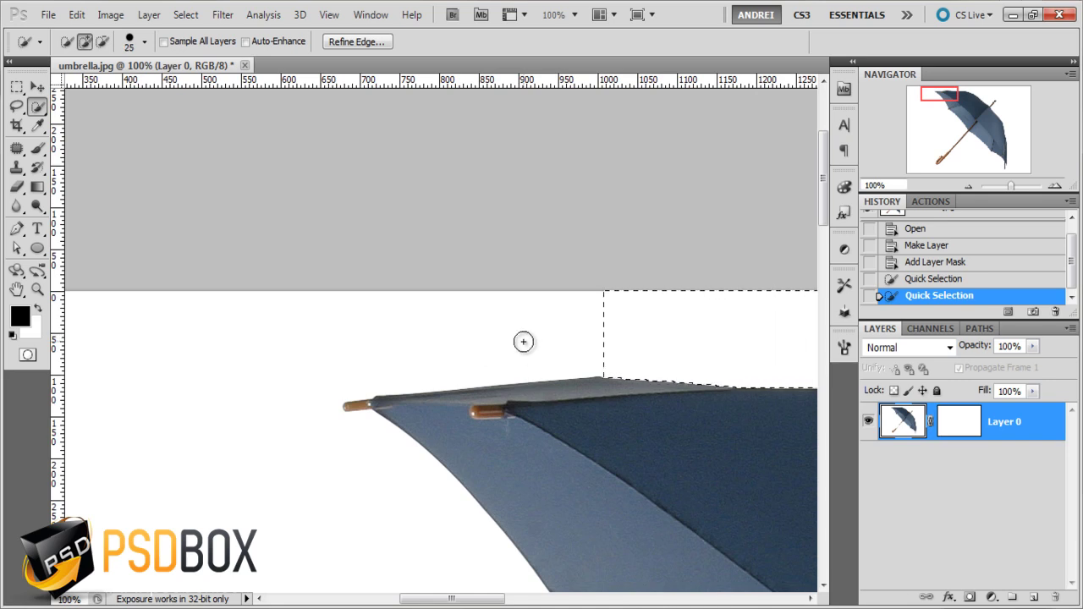
pyautogui.moveTo(623, 347); pyautogui.dragTo(360, 365)
pyautogui.moveTo(478, 363); pyautogui.dragTo(490, 299)
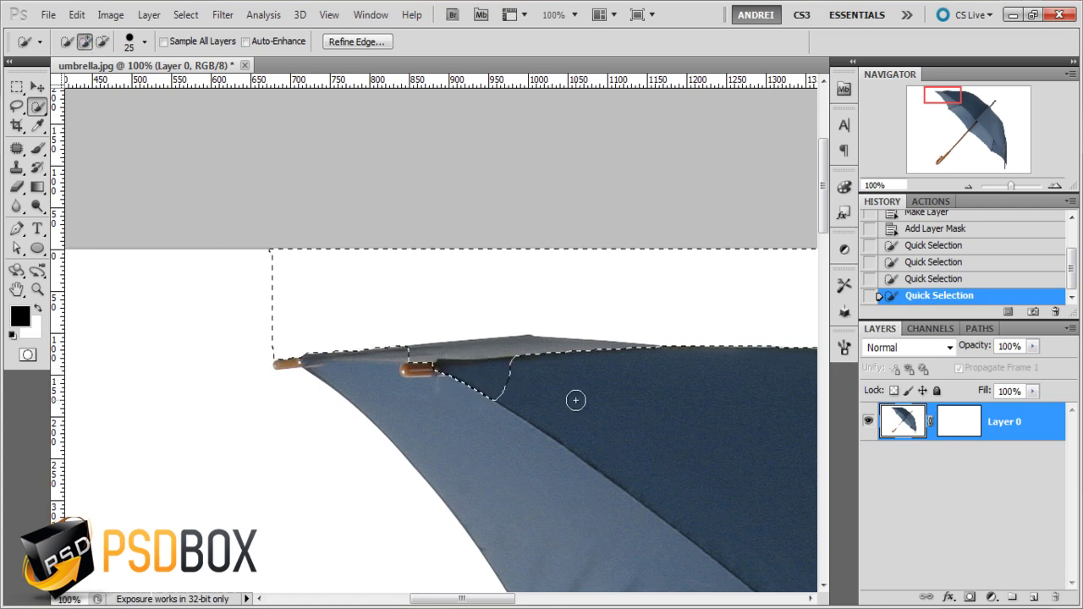
# Alt-subtract the selection off the umbrella's top and extend the background selection leftward along the top
pyautogui.press('alt')
pyautogui.press('alt')
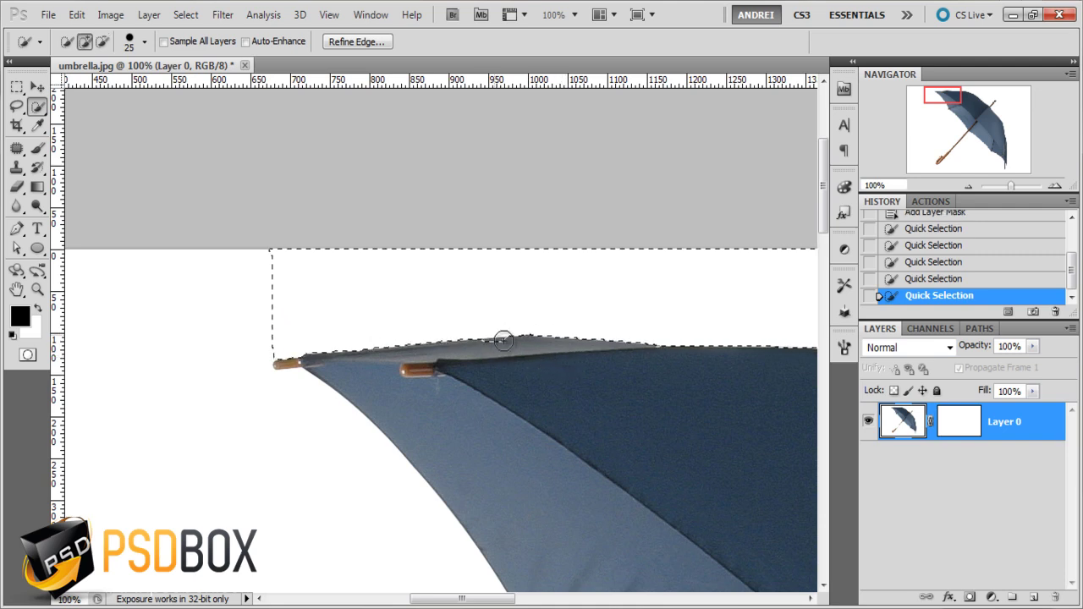
pyautogui.moveTo(520, 349); pyautogui.dragTo(486, 349)
pyautogui.moveTo(280, 289); pyautogui.dragTo(154, 316)
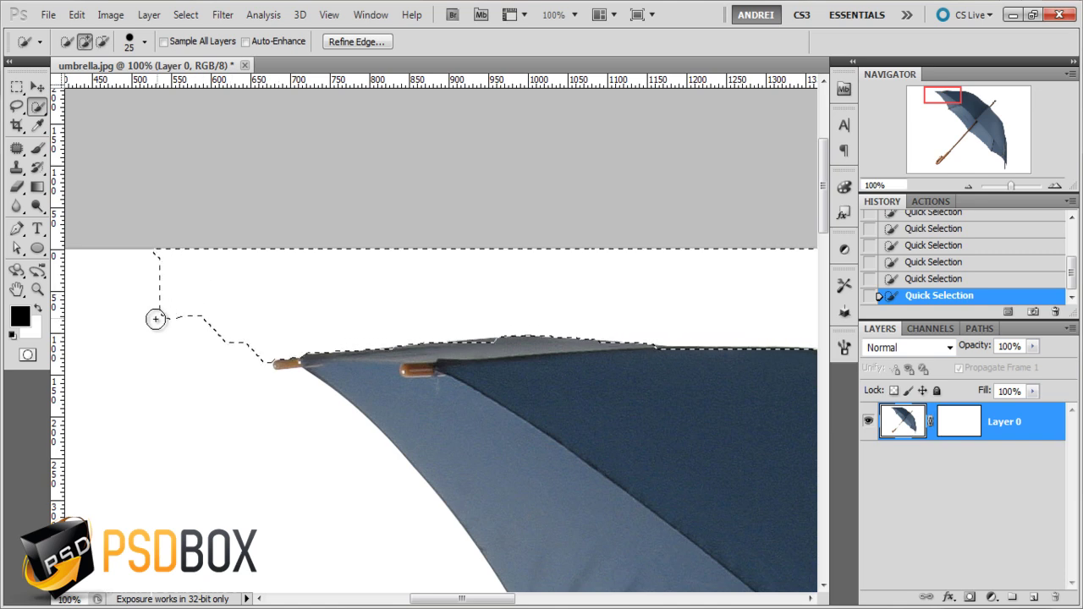
pyautogui.scroll(-1, 192, 327)
pyautogui.scroll(-1, 194, 314)
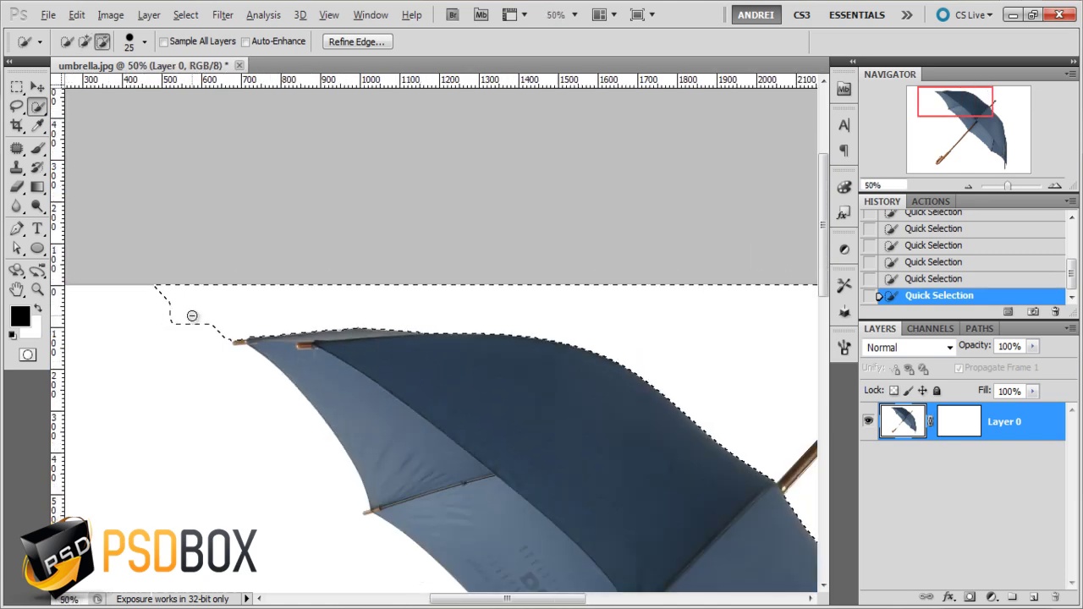
pyautogui.scroll(1, 210, 362)
pyautogui.scroll(1, 237, 364)
# Add the remaining white near the canopy tip, along the canopy edge, and at the upper left
pyautogui.moveTo(240, 316)
pyautogui.mouseDown()
pyautogui.moveTo(218, 321)
pyautogui.moveTo(254, 346)
pyautogui.mouseUp()
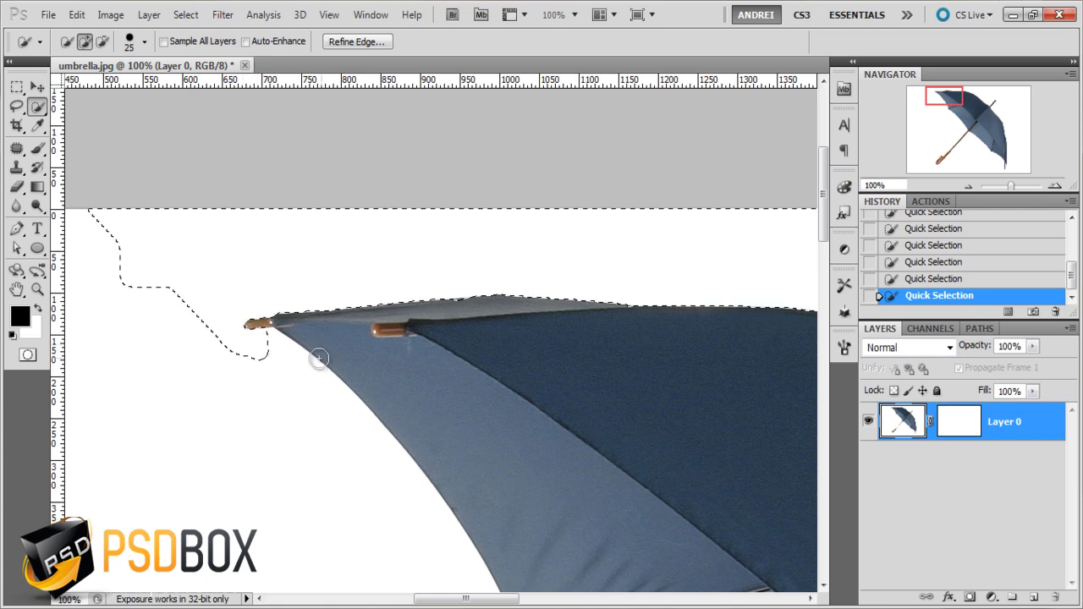
pyautogui.moveTo(338, 350)
pyautogui.mouseDown()
pyautogui.moveTo(465, 367)
pyautogui.moveTo(400, 291)
pyautogui.moveTo(436, 313)
pyautogui.mouseUp()
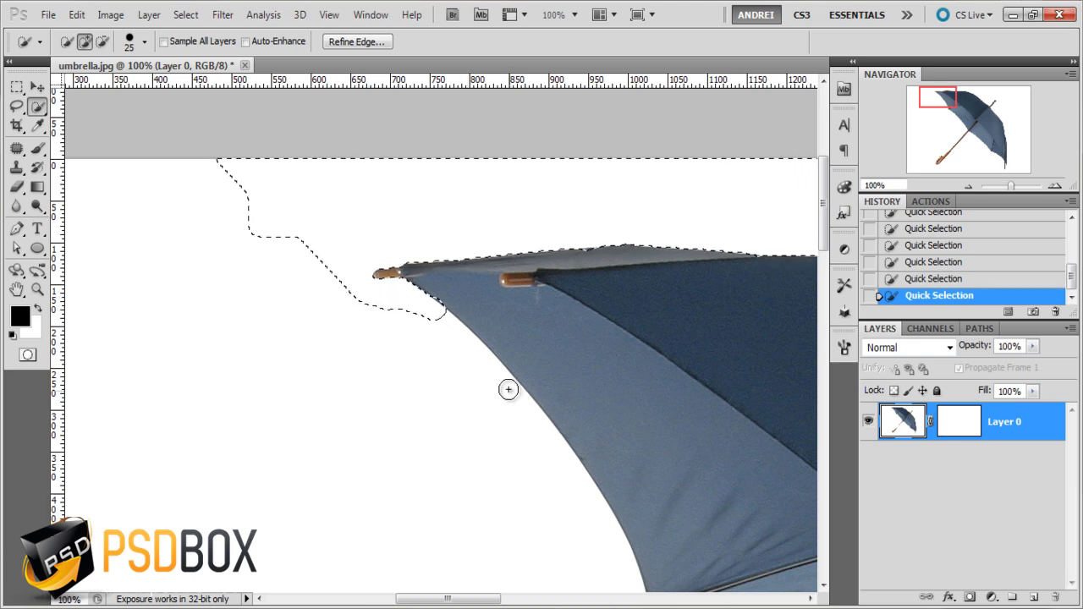
pyautogui.scroll(1, 500, 381)
pyautogui.moveTo(381, 269)
pyautogui.mouseDown()
pyautogui.moveTo(490, 367)
pyautogui.moveTo(507, 418)
pyautogui.moveTo(525, 417)
pyautogui.moveTo(498, 388)
pyautogui.moveTo(550, 450)
pyautogui.moveTo(592, 455)
pyautogui.moveTo(564, 366)
pyautogui.moveTo(469, 307)
pyautogui.mouseUp()
pyautogui.scroll(-4, 551, 449)
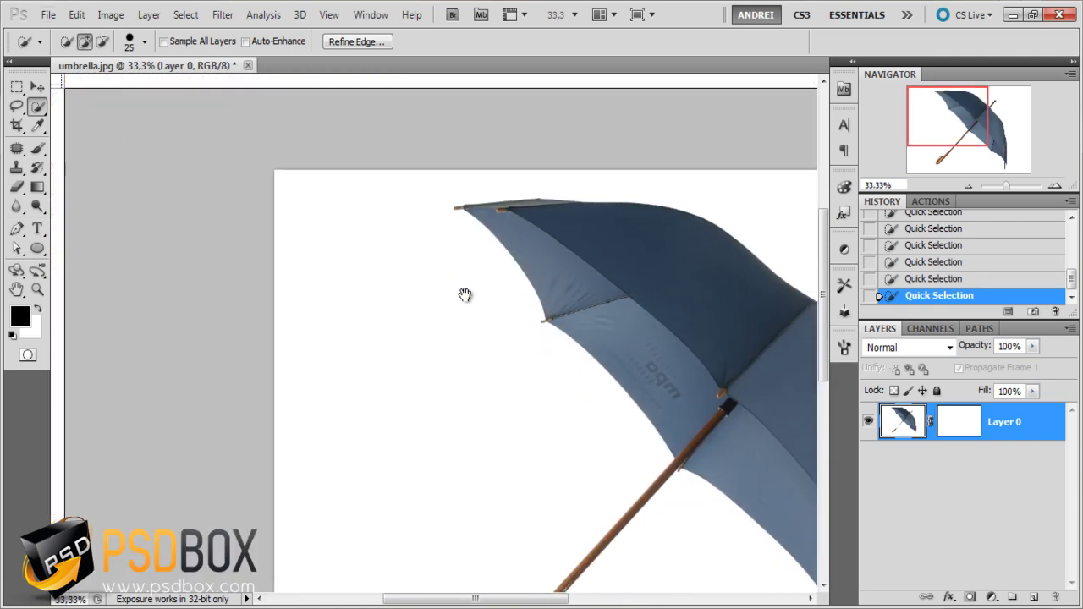
pyautogui.click(515, 423)
pyautogui.scroll(-1, 505, 534)
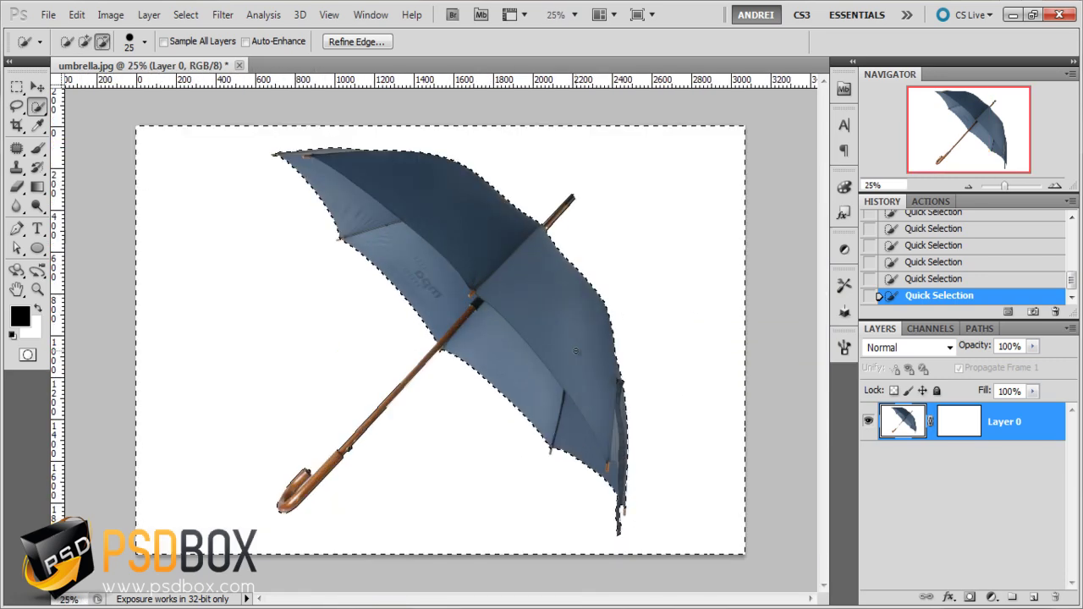
# Fill the layer mask black over the selected background, then revert that in History
pyautogui.click(965, 433)
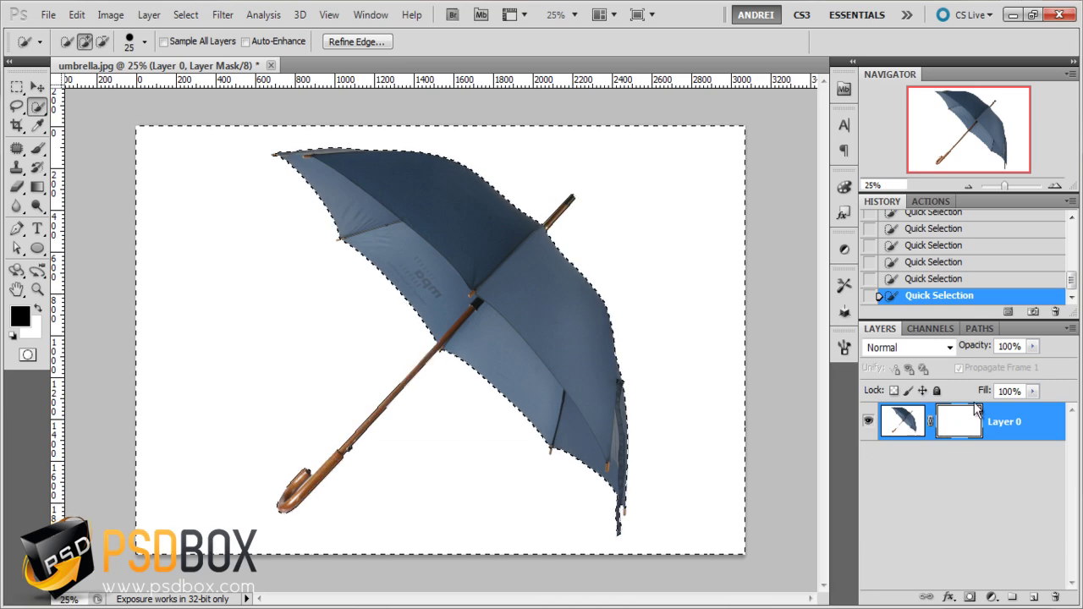
pyautogui.hotkey('alt', 'BackSpace')
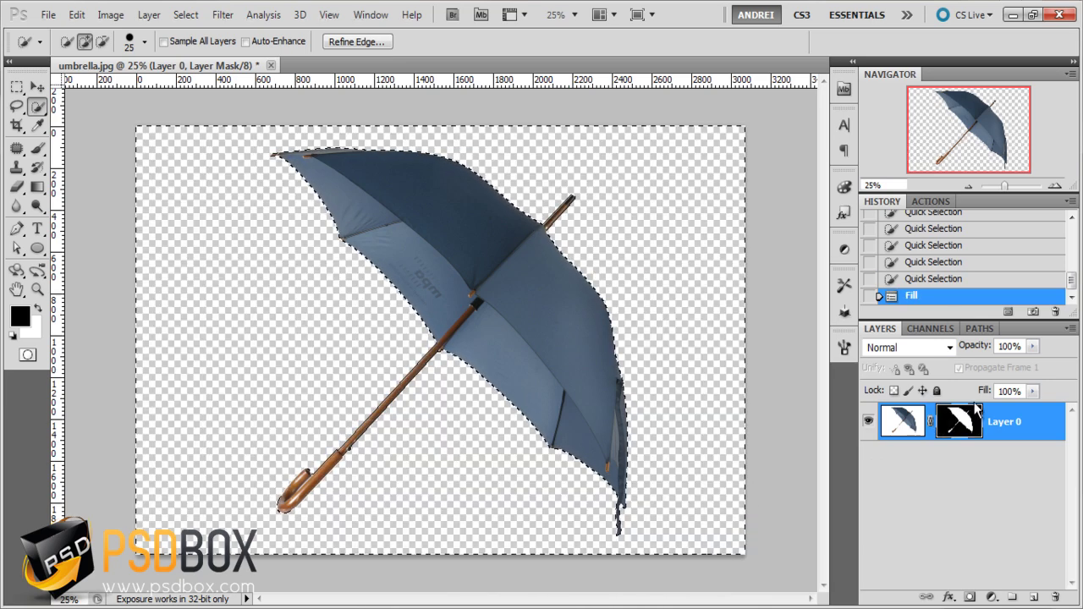
pyautogui.hotkey('ctrl', 'd')
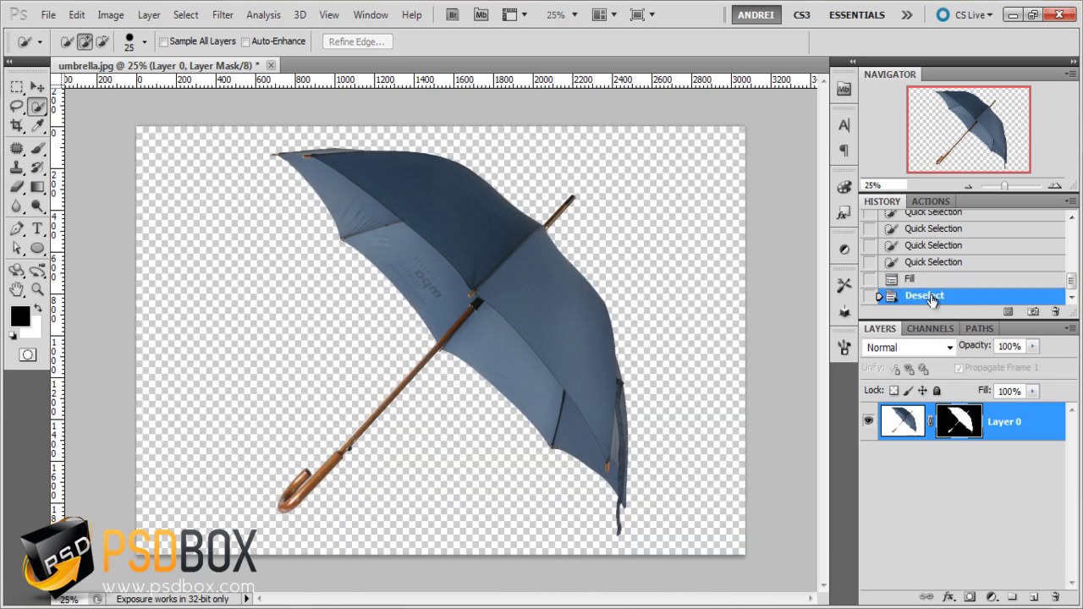
pyautogui.click(922, 282)
pyautogui.click(931, 262)
# Delete the layer mask unapplied, erase and restore the white background, then switch to the Magic Wand
pyautogui.moveTo(959, 421)
pyautogui.mouseDown()
pyautogui.moveTo(1027, 584)
pyautogui.moveTo(1057, 596)
pyautogui.mouseUp()
pyautogui.click(607, 244)
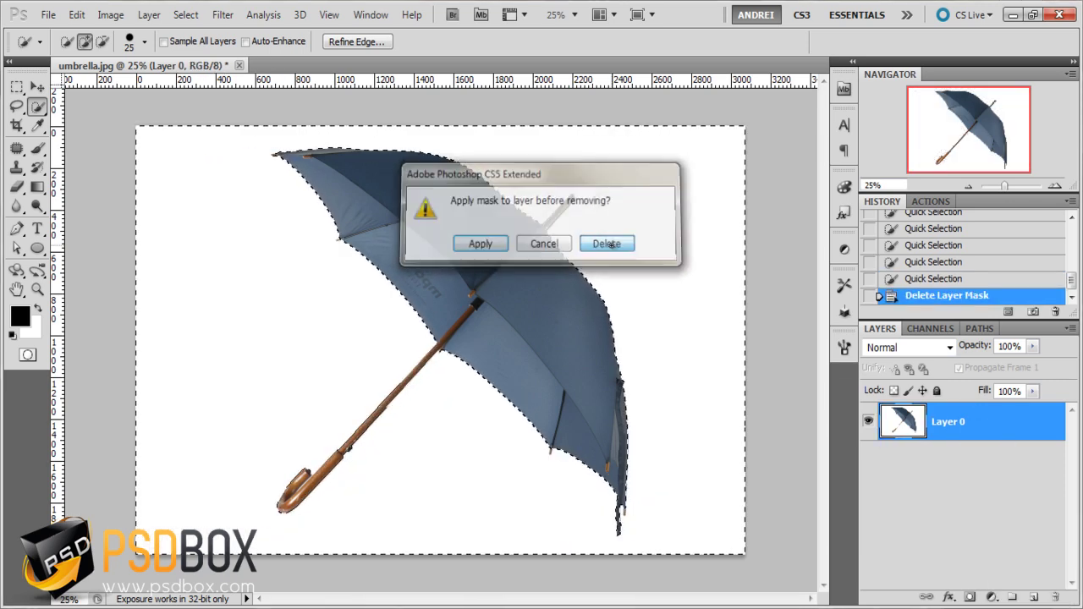
pyautogui.press('Delete')
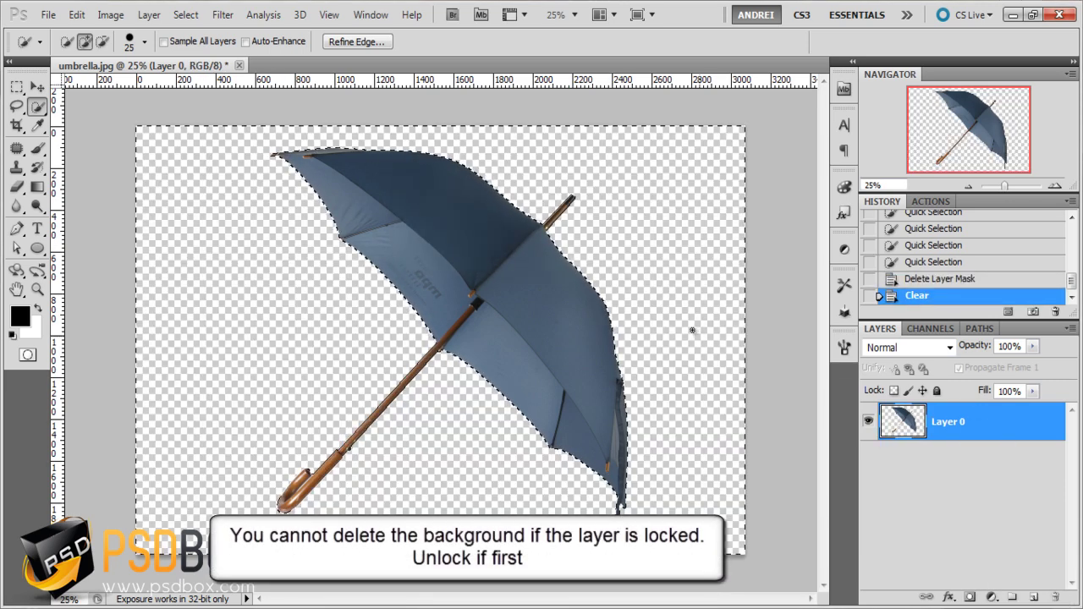
pyautogui.hotkey('ctrl', 'd')
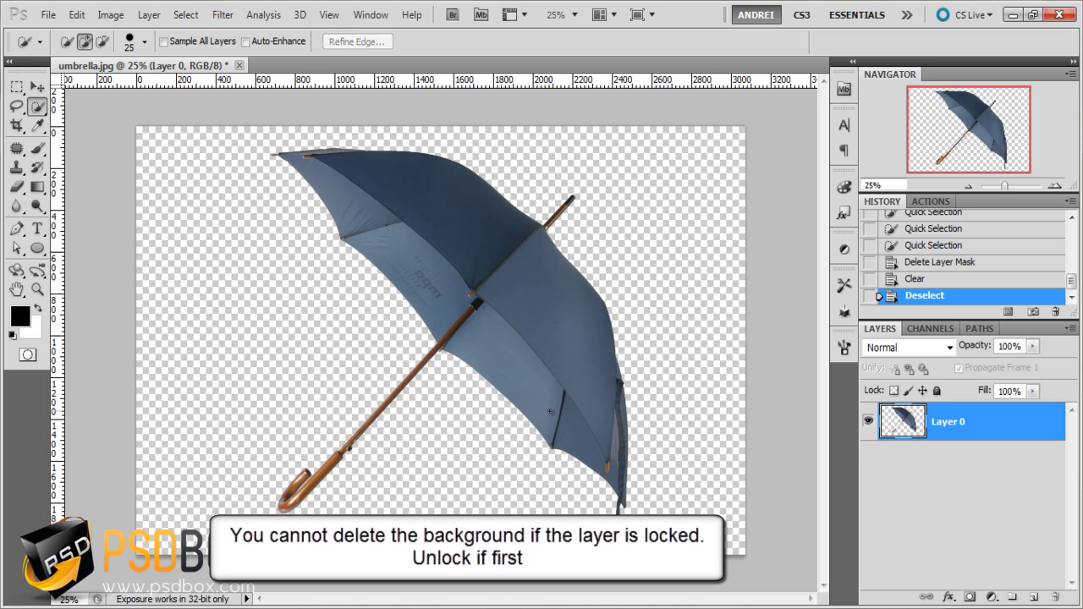
pyautogui.click(925, 261)
pyautogui.hotkey('ctrl', 'd')
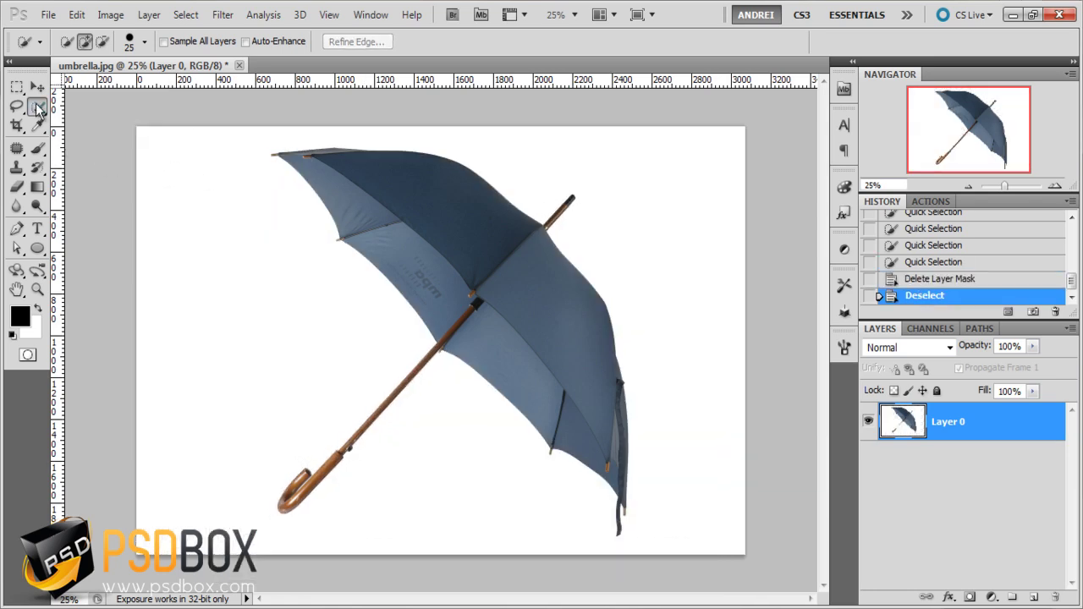
pyautogui.click(37, 106)
pyautogui.click(99, 123)
pyautogui.click(280, 292)
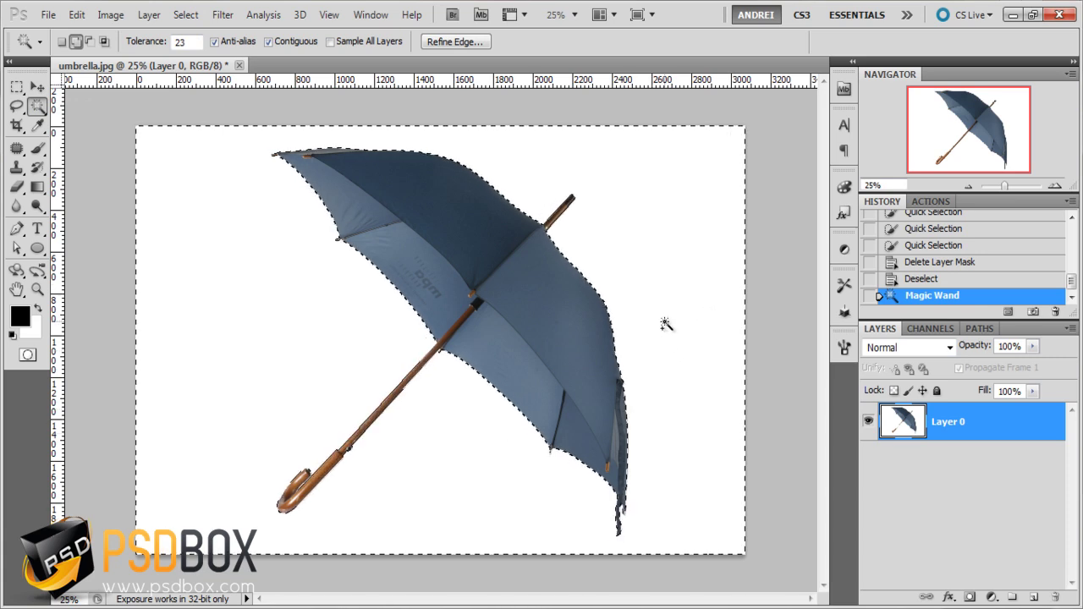
pyautogui.hotkey('ctrl', 'd')
pyautogui.click(251, 276)
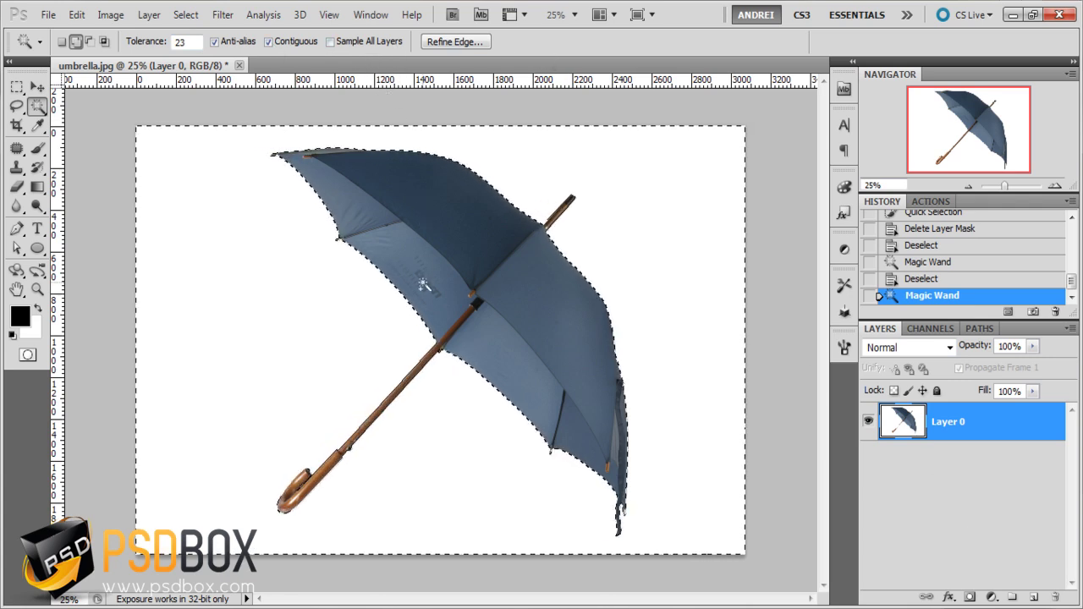
pyautogui.hotkey('ctrl', 'd')
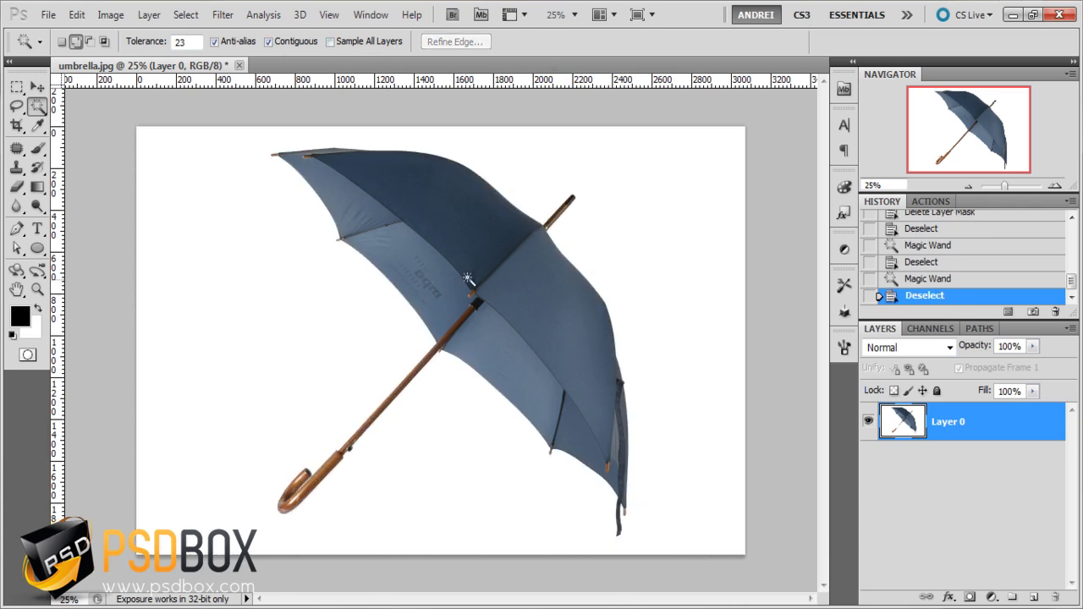
# Go back to the Quick Selection tool, then activate the standard Pen Tool
pyautogui.click(37, 106)
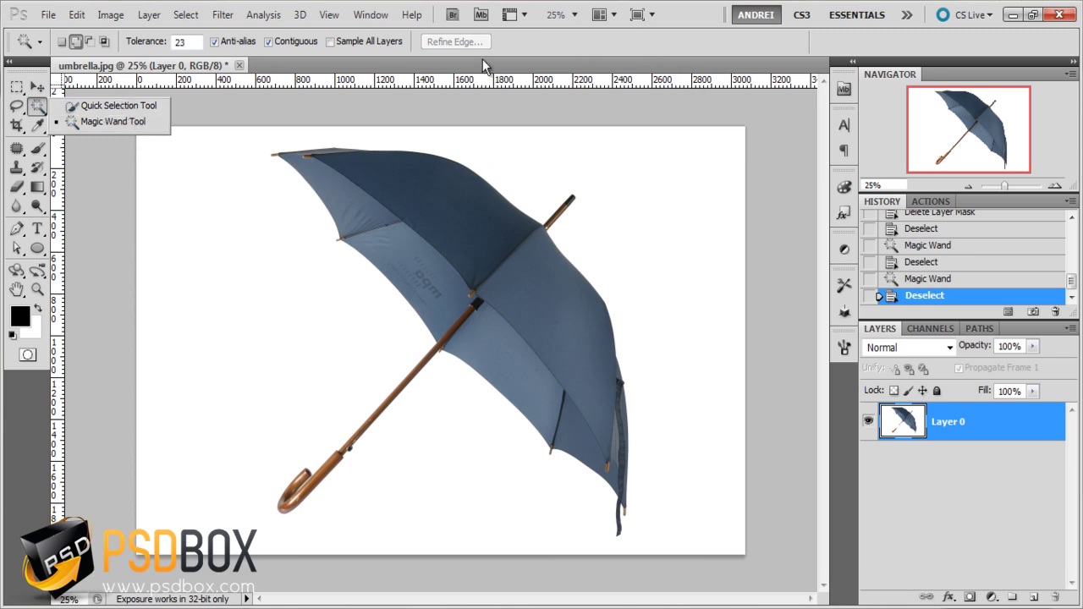
pyautogui.click(110, 106)
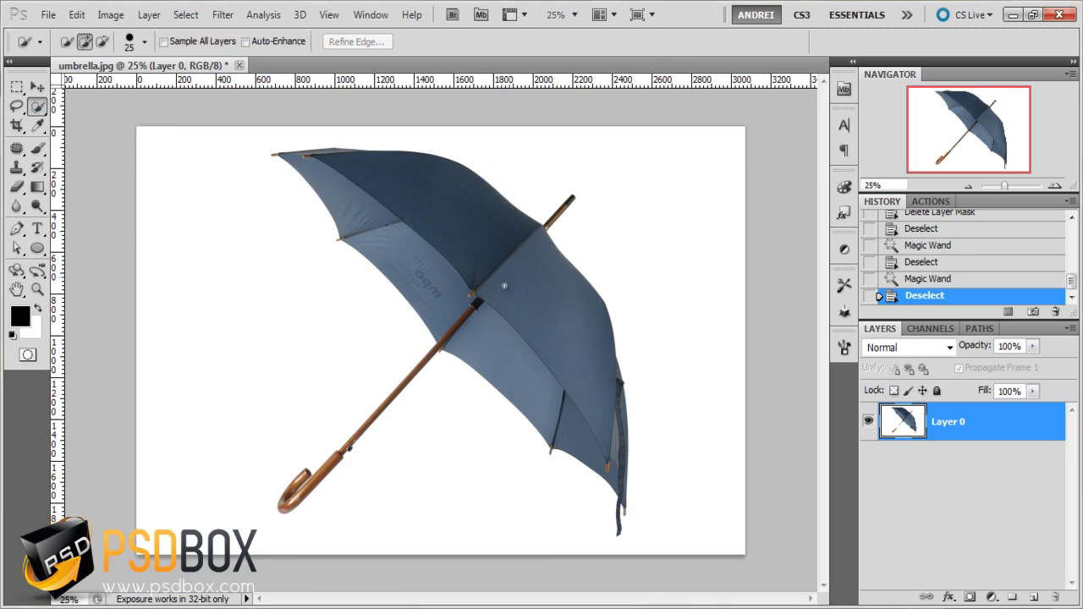
pyautogui.click(16, 228)
pyautogui.click(76, 227)
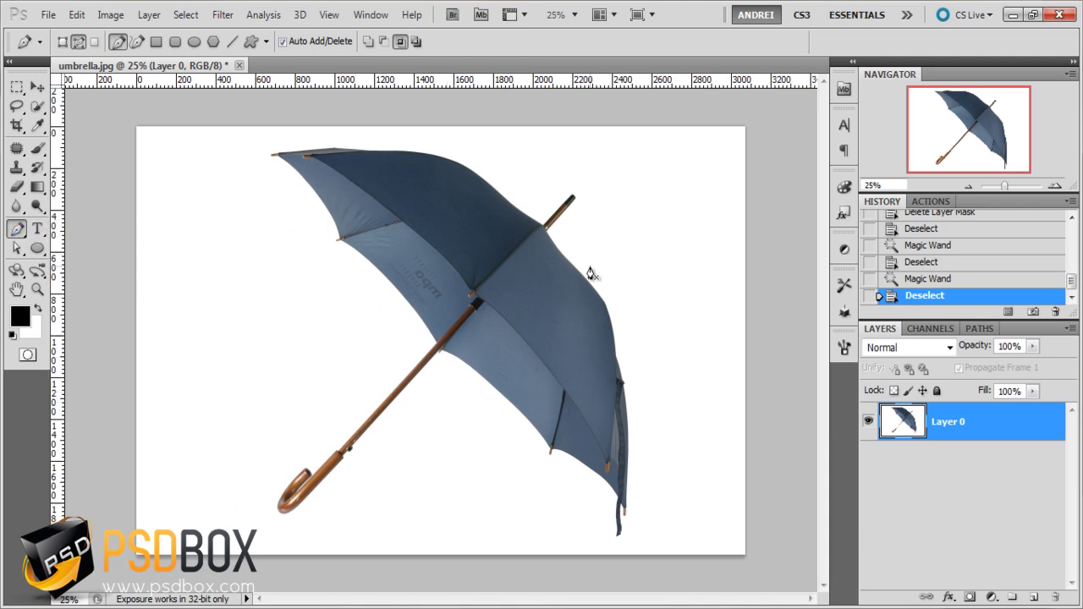
# Zoom in and out with Alt+scroll, settling at 400% on the canopy's right edge
pyautogui.scroll(2, 585, 268)
pyautogui.scroll(2, 586, 267)
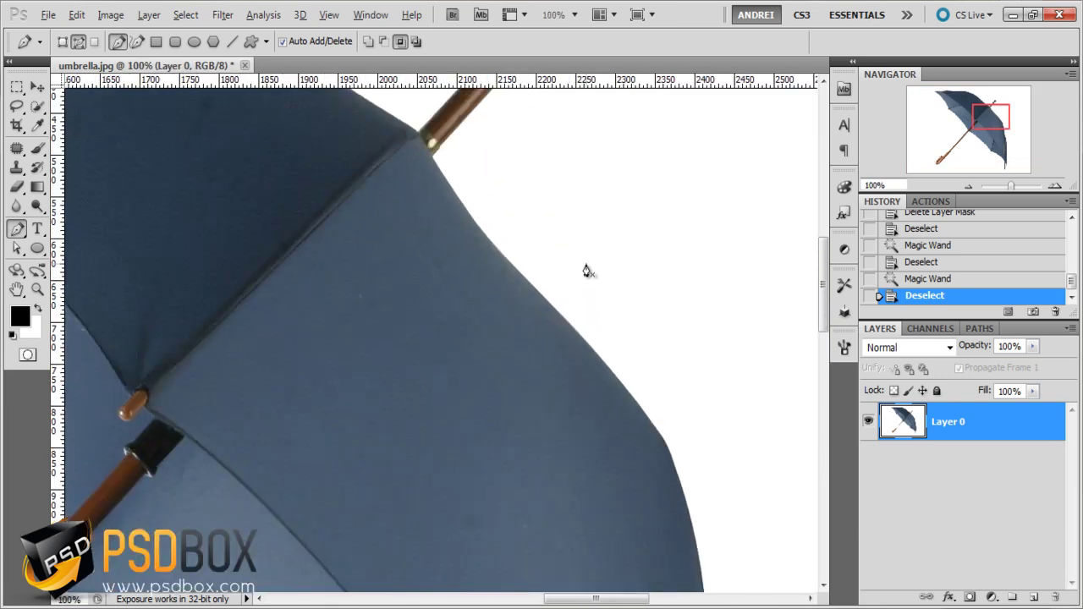
pyautogui.scroll(1, 585, 271)
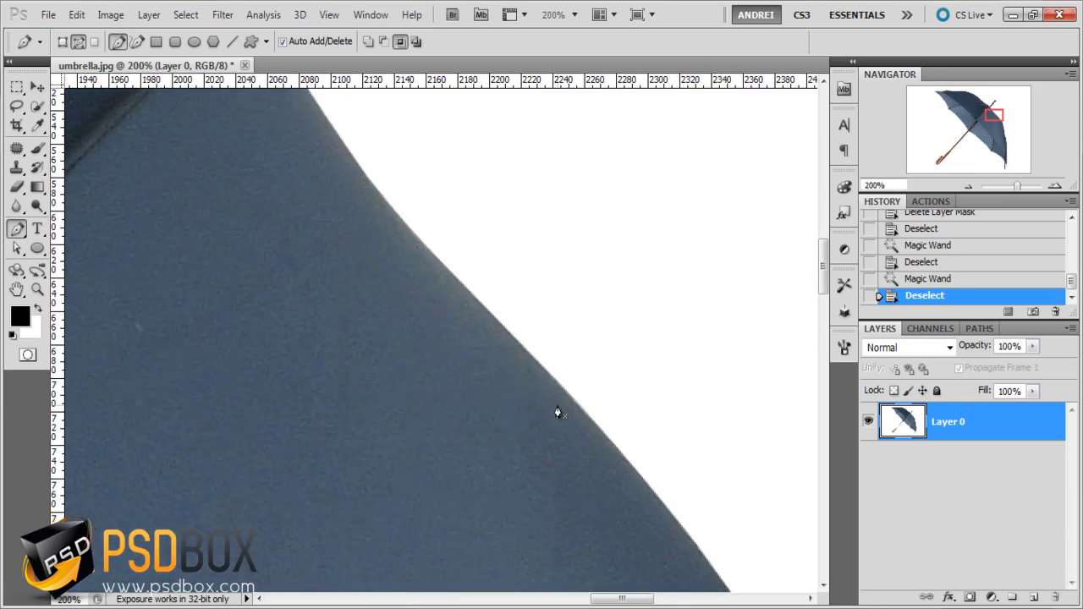
pyautogui.scroll(-5, 609, 334)
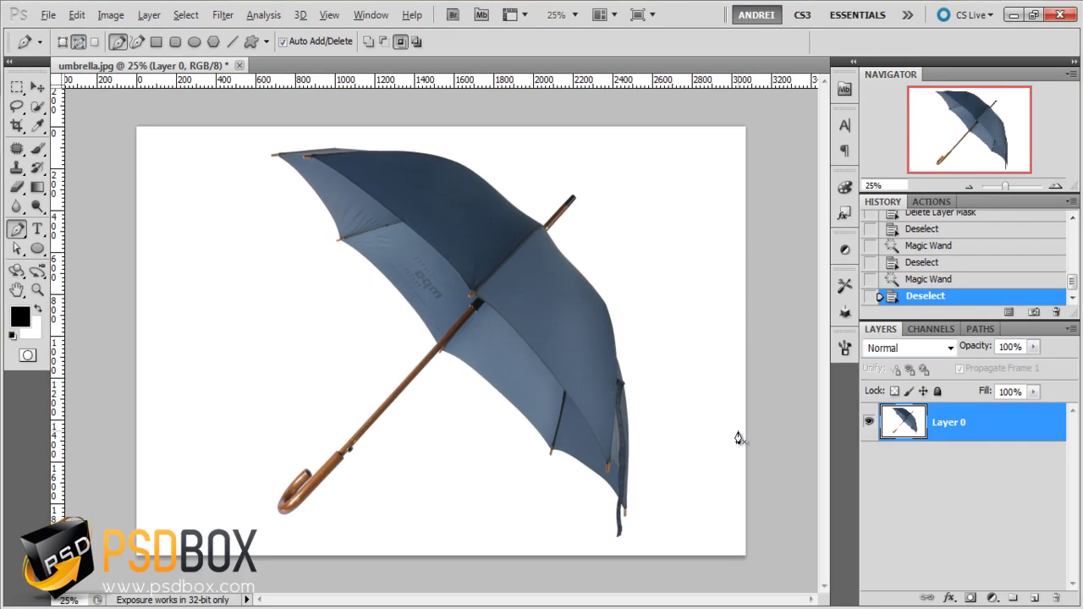
pyautogui.scroll(4, 567, 242)
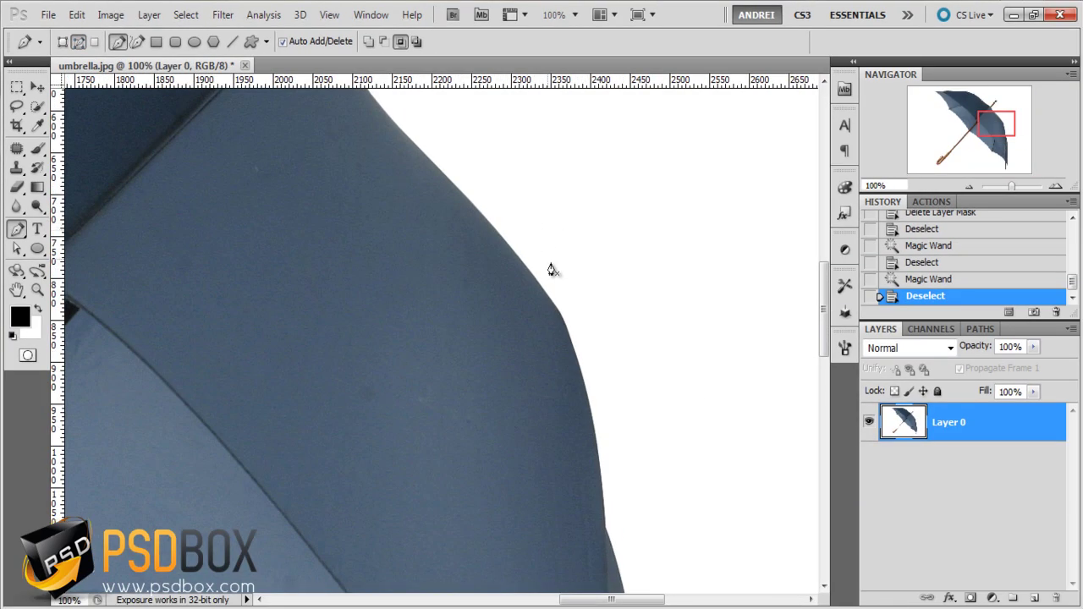
pyautogui.scroll(3, 598, 390)
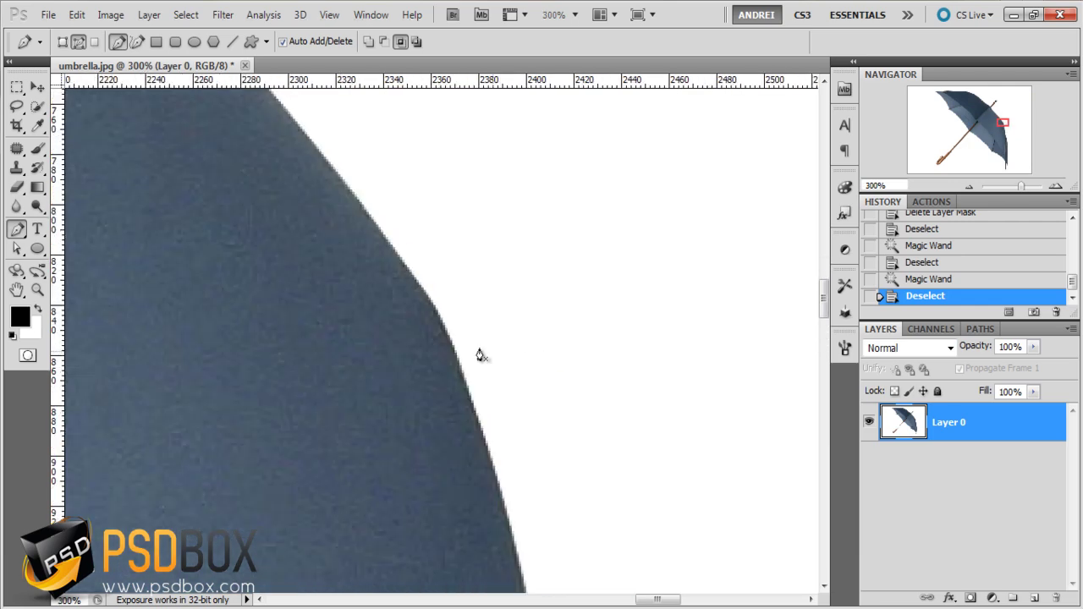
pyautogui.scroll(-5, 531, 315)
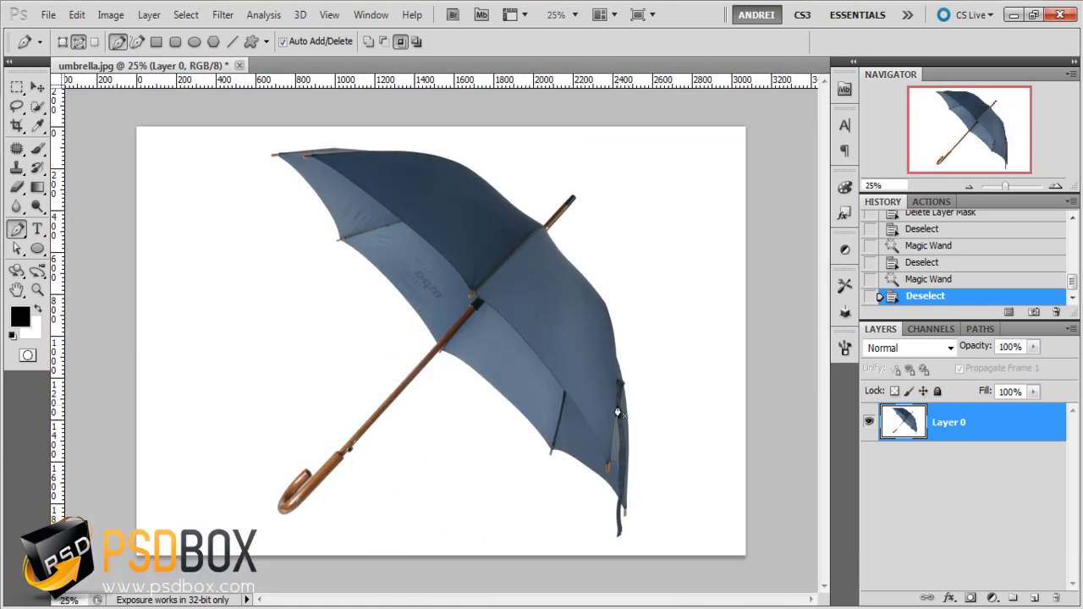
pyautogui.scroll(1, 636, 307)
pyautogui.scroll(4, 622, 247)
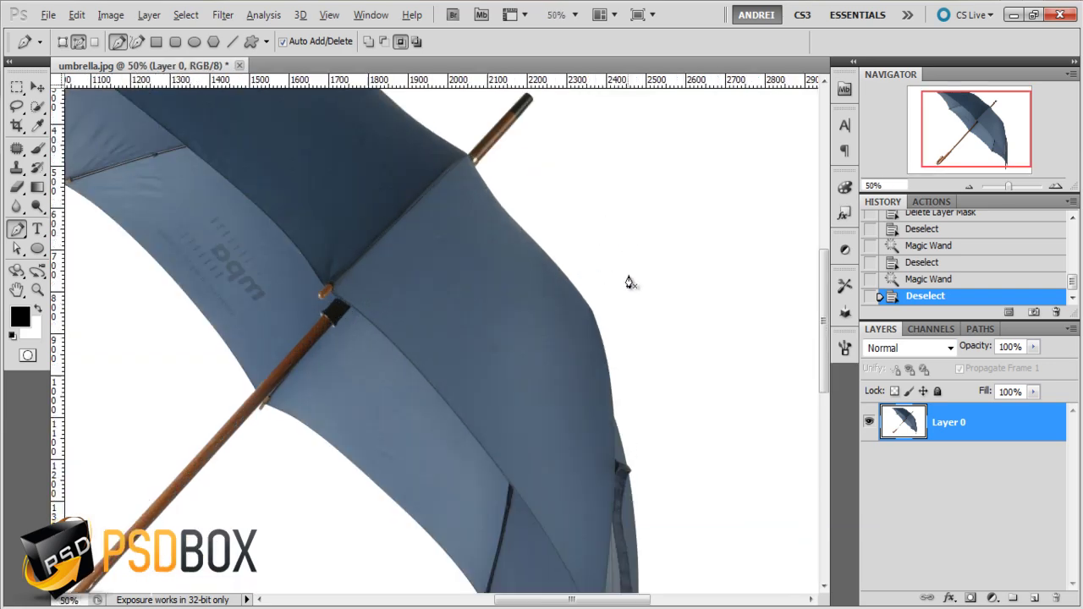
pyautogui.scroll(1, 589, 267)
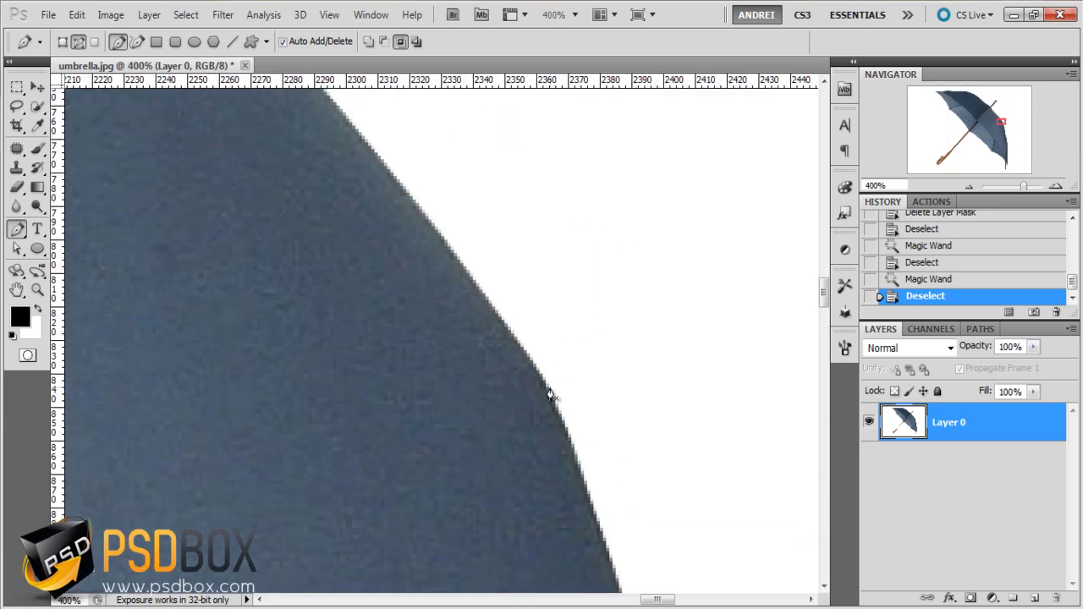
# Start the pen path with curved anchors along the canopy's right edge up to its top
pyautogui.moveTo(545, 384); pyautogui.dragTo(505, 292)
pyautogui.moveTo(505, 382); pyautogui.dragTo(621, 447)
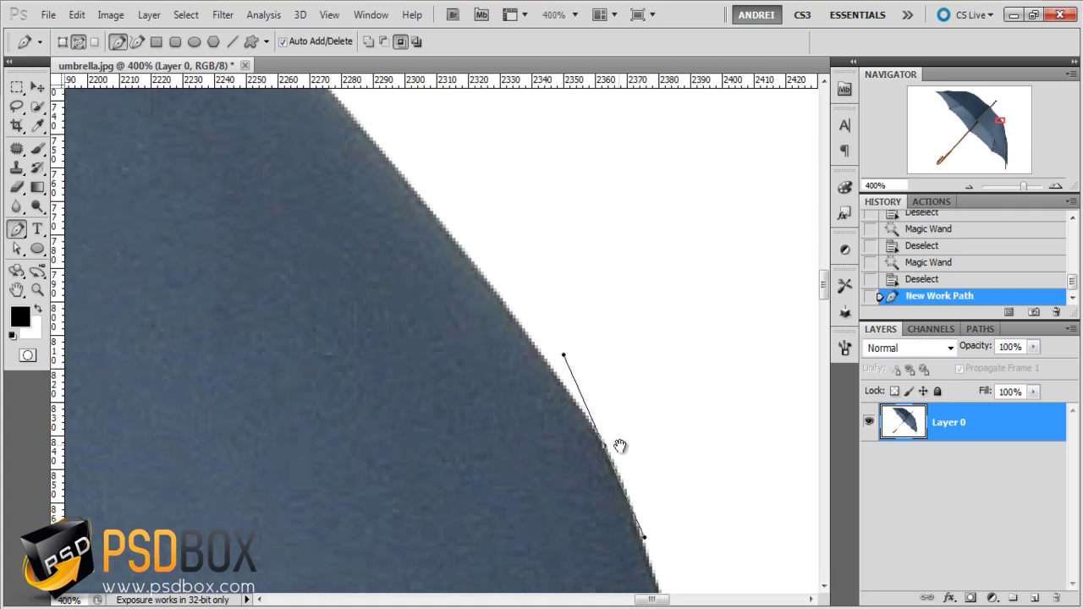
pyautogui.click(417, 181)
pyautogui.moveTo(619, 409)
pyautogui.mouseDown()
pyautogui.moveTo(622, 433)
pyautogui.moveTo(600, 411)
pyautogui.mouseUp()
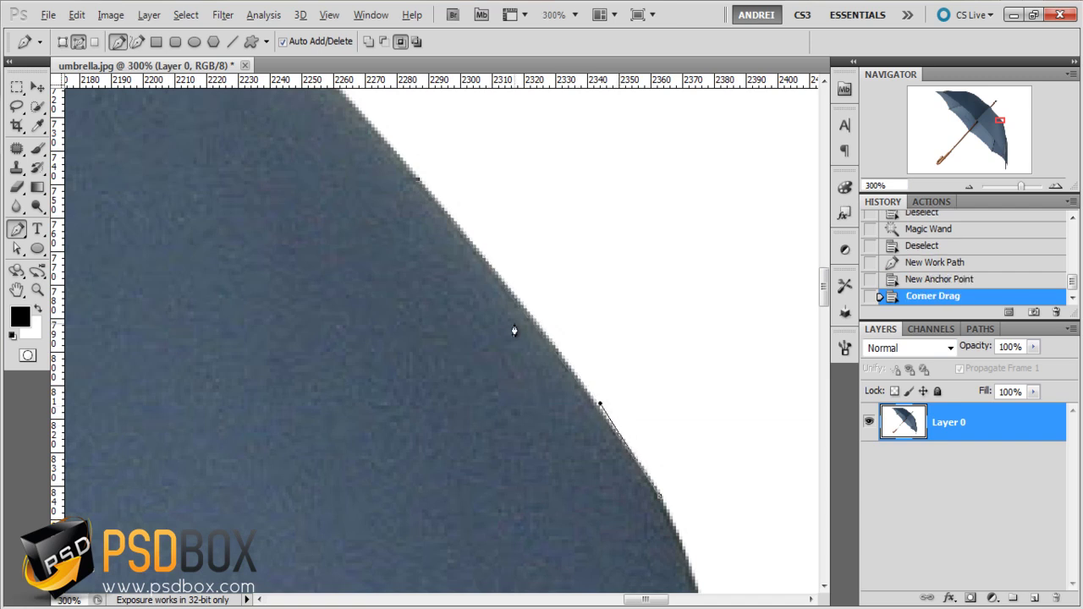
pyautogui.scroll(-2, 513, 326)
pyautogui.moveTo(479, 249); pyautogui.dragTo(571, 387)
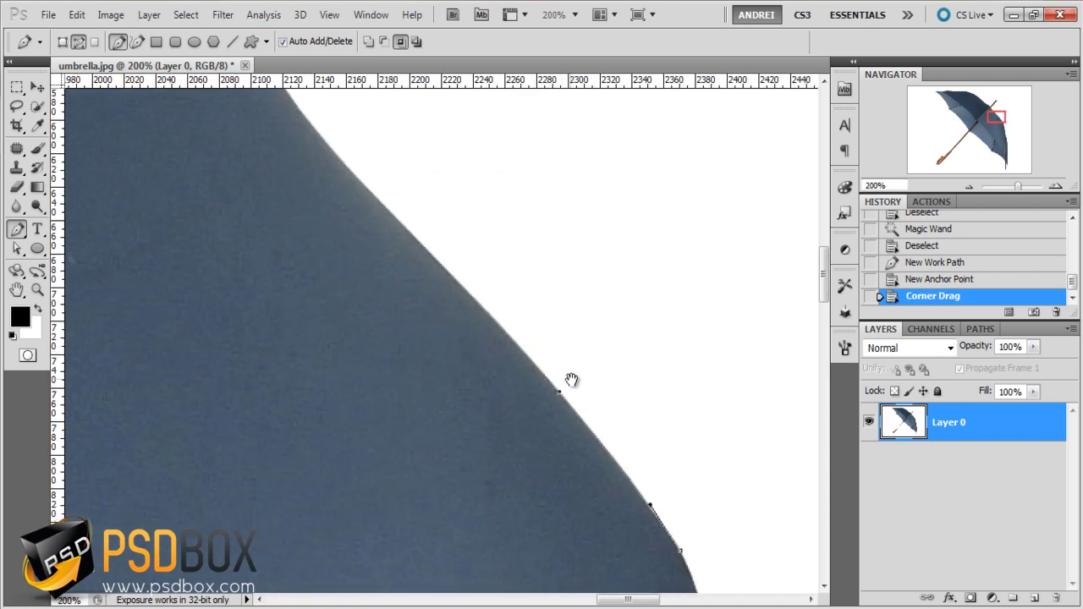
pyautogui.click(408, 236)
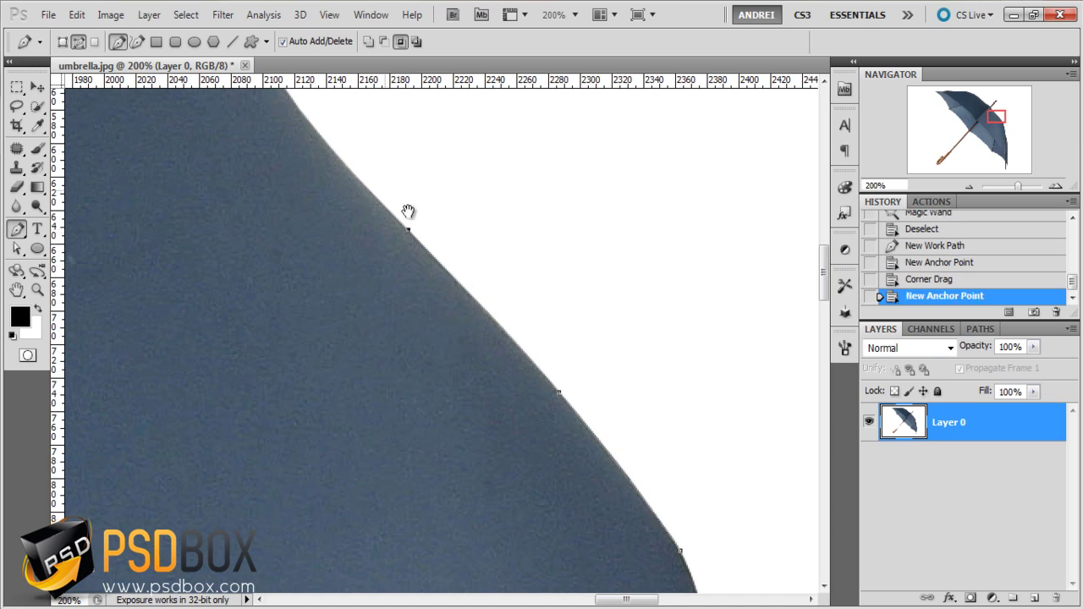
pyautogui.moveTo(363, 174); pyautogui.dragTo(556, 394)
pyautogui.moveTo(449, 272); pyautogui.dragTo(440, 241)
pyautogui.click(405, 208)
# Continue the path from the shaft collar corner up the shaft and around its rounded tip
pyautogui.scroll(-3, 508, 242)
pyautogui.scroll(-1, 510, 244)
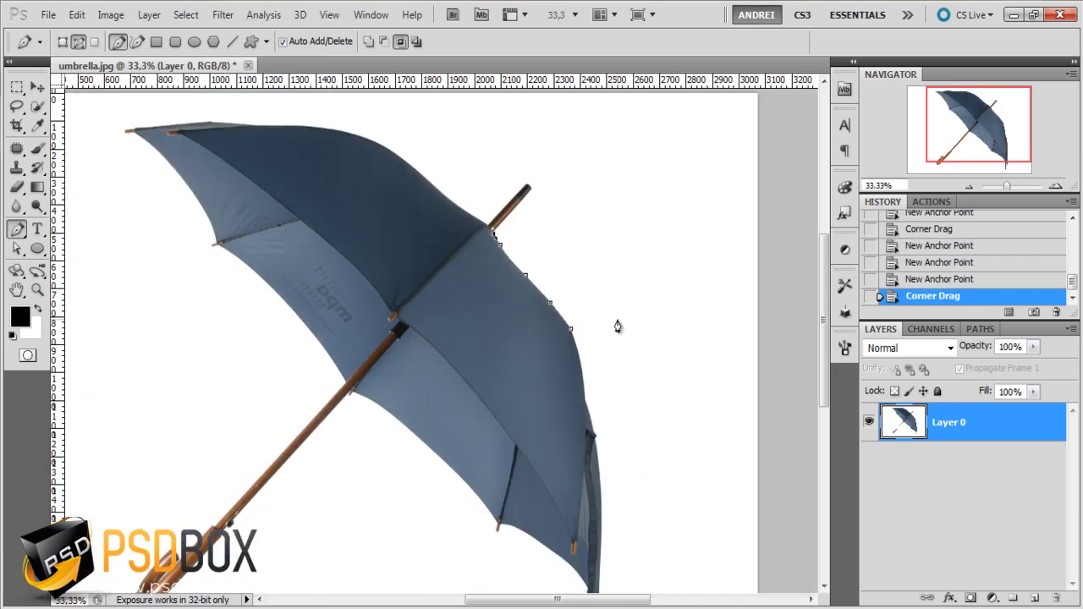
pyautogui.scroll(8, 508, 222)
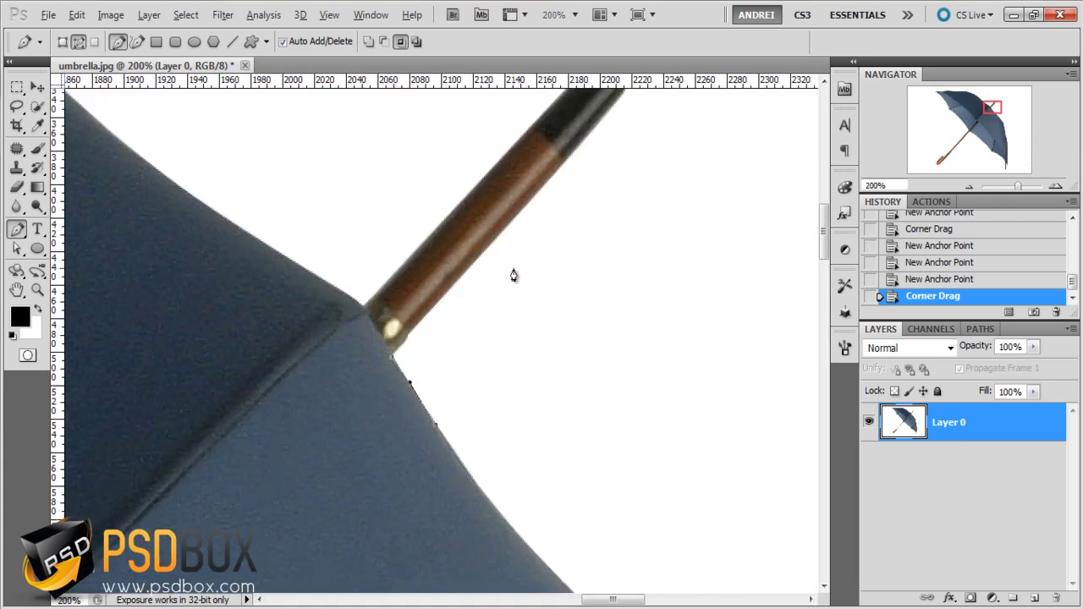
pyautogui.click(378, 335)
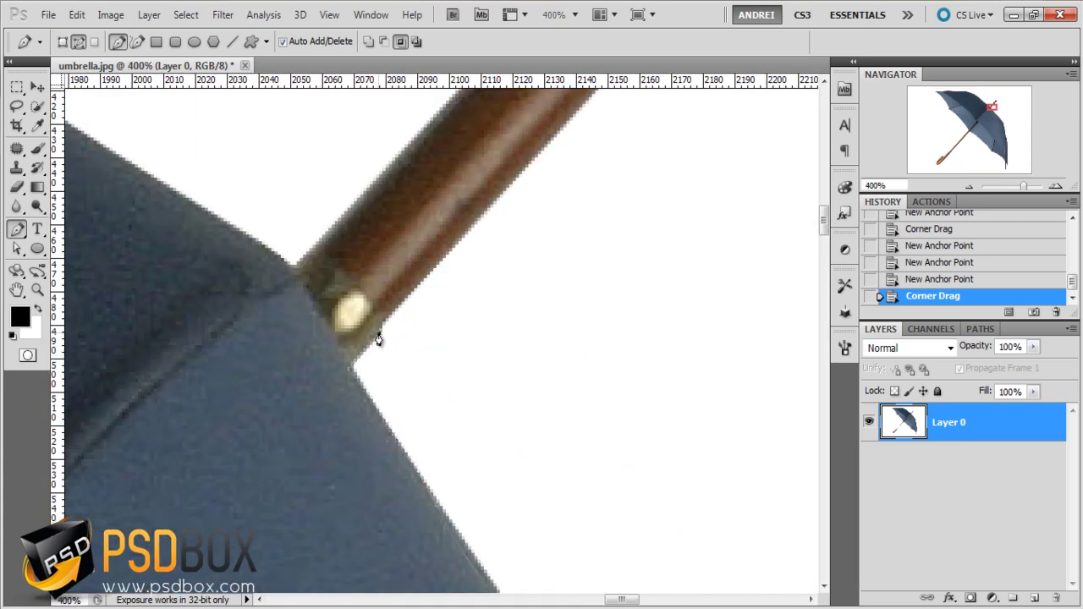
pyautogui.click(487, 214)
pyautogui.scroll(-3, 487, 217)
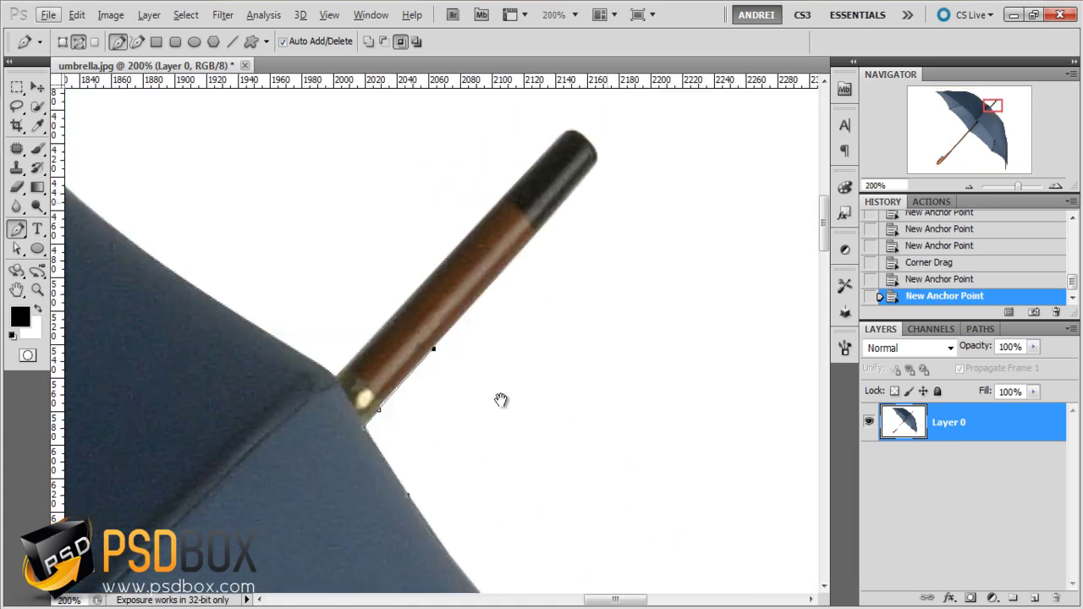
pyautogui.click(515, 278)
pyautogui.click(564, 227)
pyautogui.click(555, 200)
pyautogui.click(529, 187)
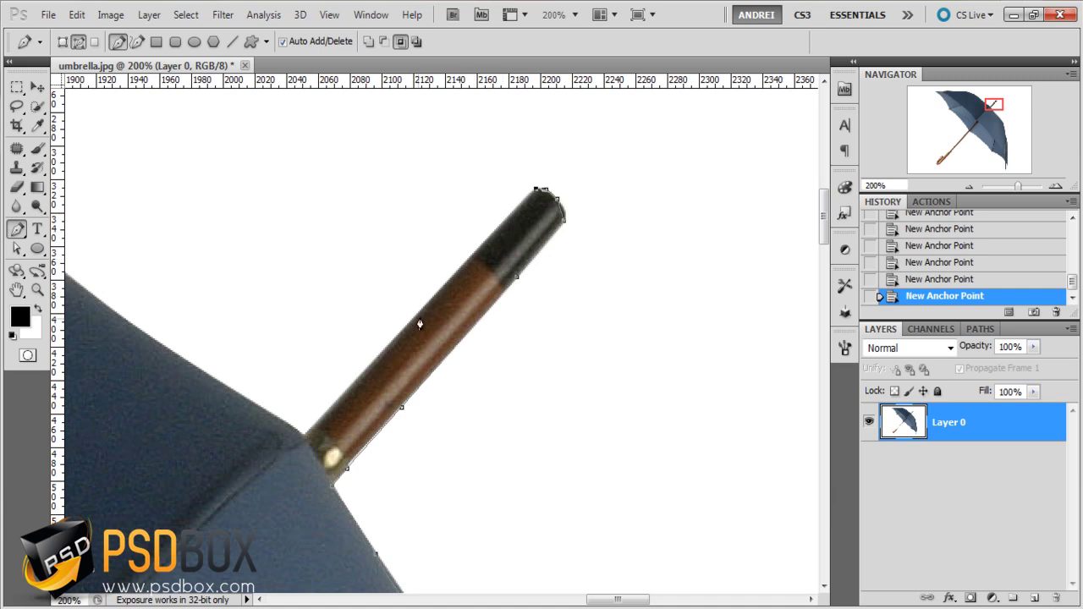
pyautogui.scroll(-2, 306, 440)
pyautogui.hscroll(-4, 486, 393)
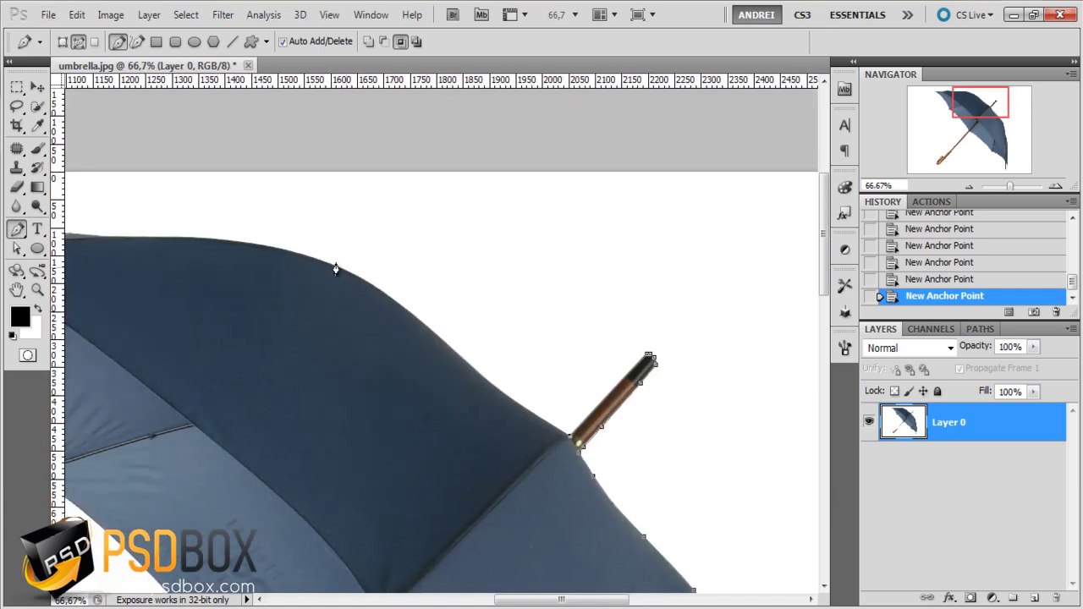
# Extend the pen path along the canopy's top and left edges, past the tip to the rib tip
pyautogui.moveTo(313, 260); pyautogui.dragTo(387, 271)
pyautogui.hscroll(-5, 507, 338)
pyautogui.scroll(1, 507, 338)
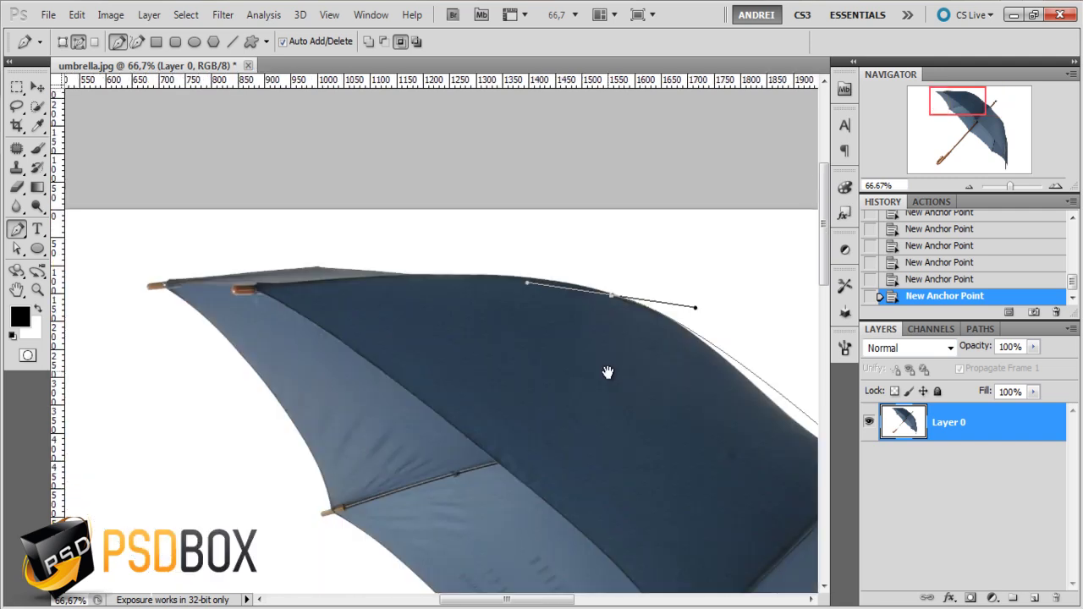
pyautogui.hotkey('ctrl', 'r')
pyautogui.moveTo(254, 282); pyautogui.dragTo(151, 301)
pyautogui.click(209, 294)
pyautogui.moveTo(262, 335); pyautogui.dragTo(300, 374)
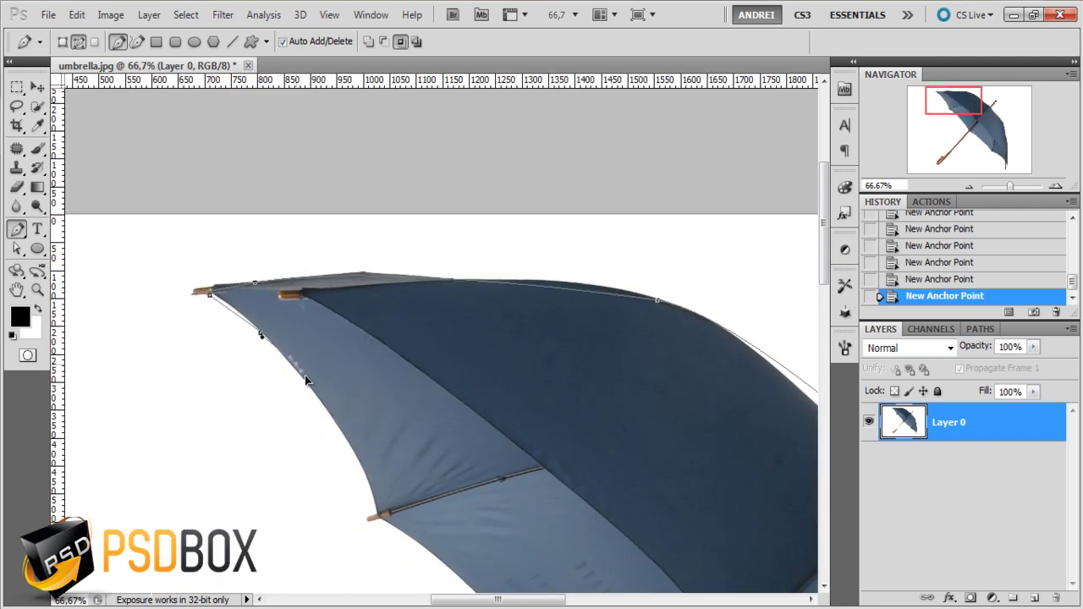
pyautogui.click(359, 468)
pyautogui.click(379, 520)
pyautogui.scroll(-3, 358, 437)
pyautogui.hscroll(2, 358, 438)
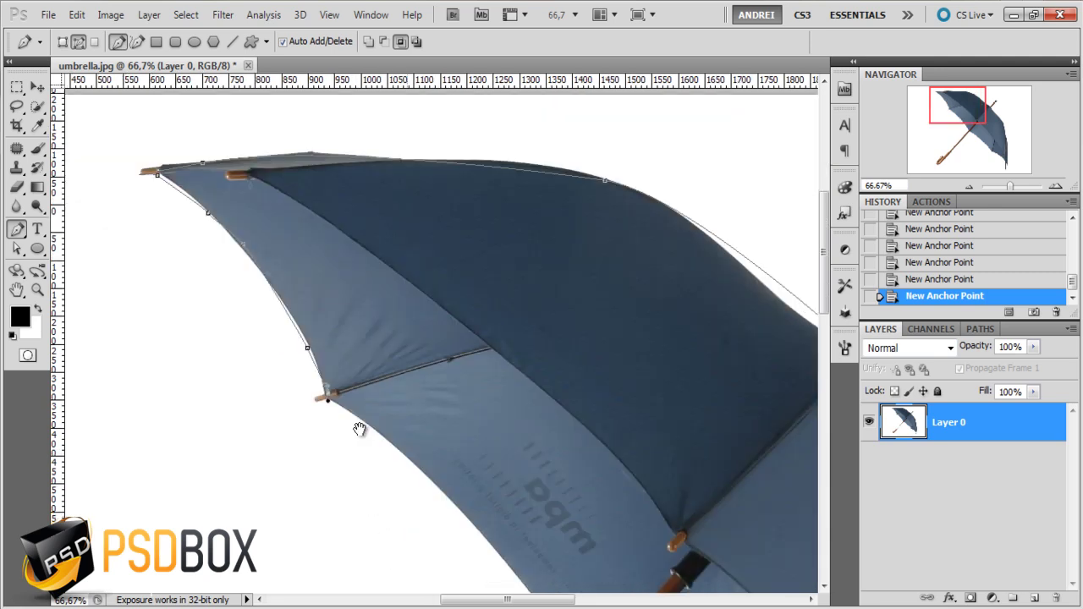
pyautogui.click(386, 434)
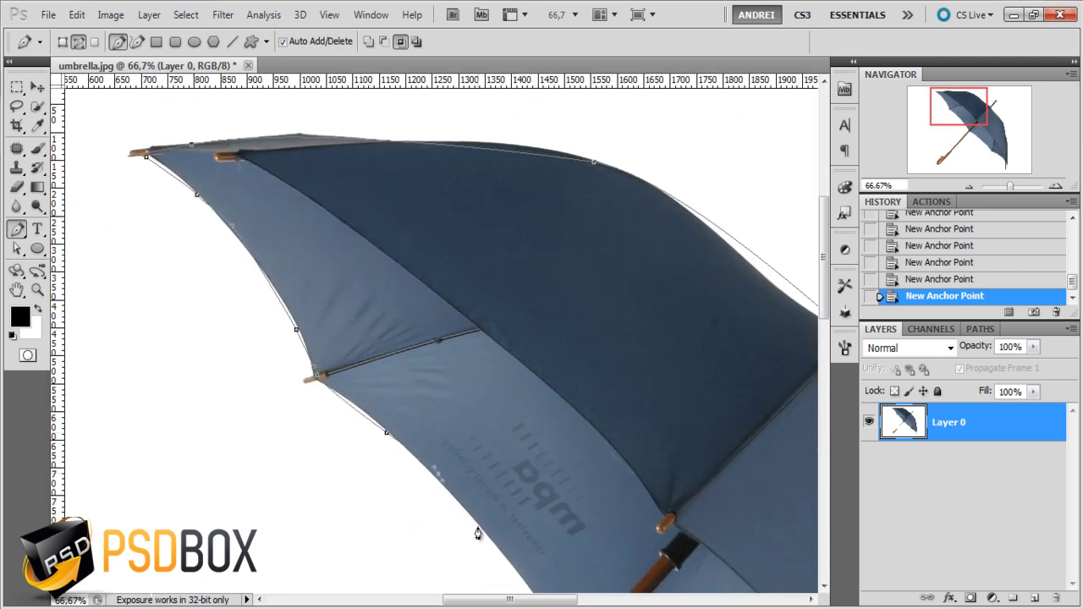
# Bend the lower-left segment and adjust its anchor handles so the curve hugs the canopy edge
pyautogui.scroll(3, 404, 467)
pyautogui.moveTo(488, 390); pyautogui.dragTo(569, 426)
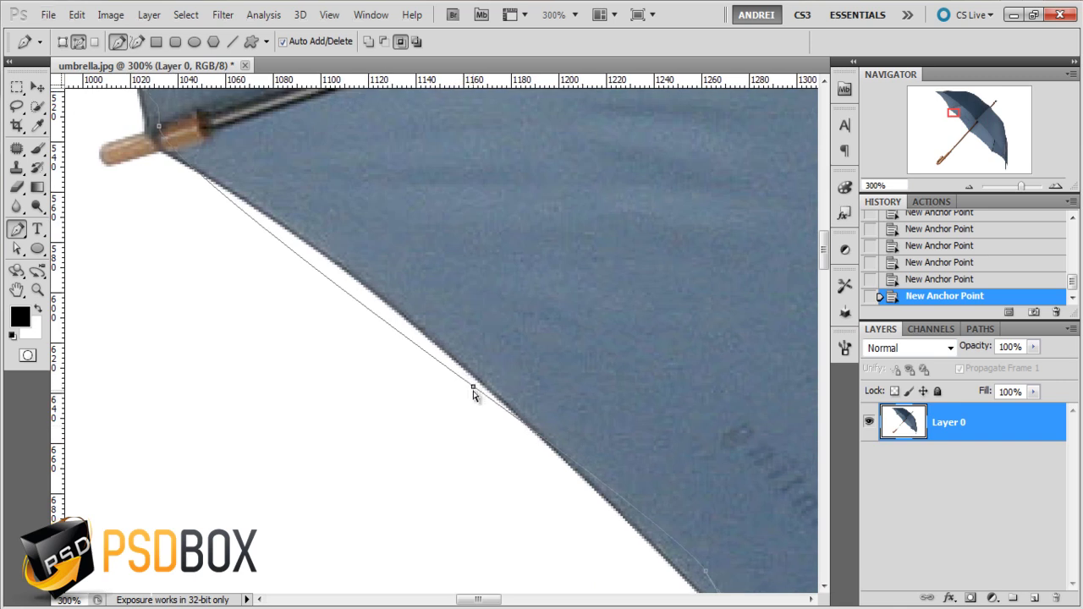
pyautogui.moveTo(474, 387); pyautogui.dragTo(531, 406)
pyautogui.keyDown('alt'); pyautogui.click(528, 406); pyautogui.keyUp('alt')
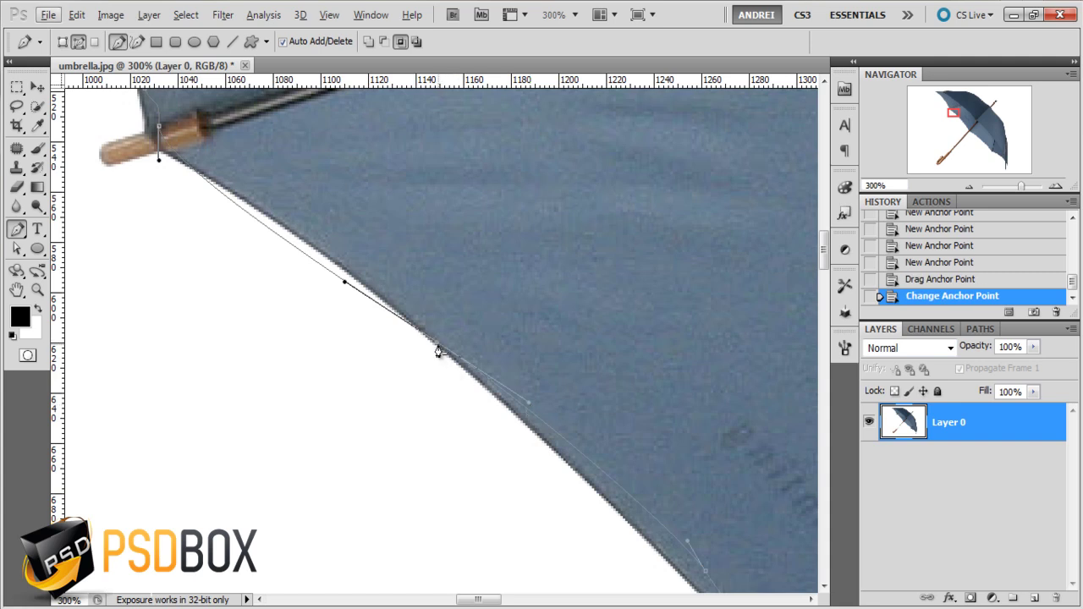
pyautogui.moveTo(436, 343); pyautogui.dragTo(483, 450)
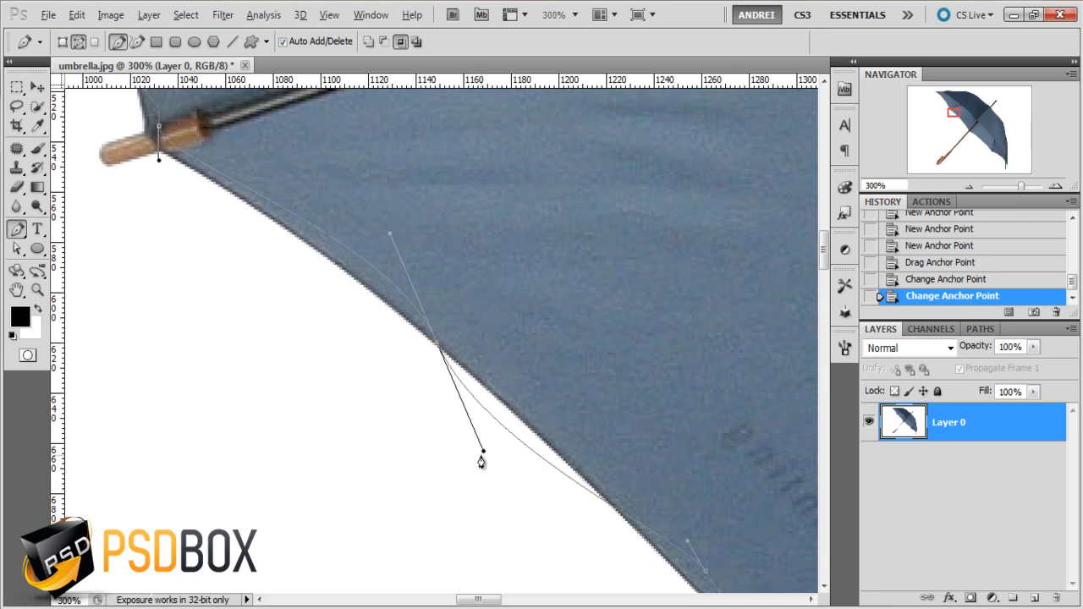
pyautogui.moveTo(483, 451); pyautogui.dragTo(475, 392)
pyautogui.hotkey('ctrl', '-')
pyautogui.hotkey('ctrl', '-')
pyautogui.hotkey('ctrl', '-')
pyautogui.moveTo(689, 502); pyautogui.dragTo(380, 145)
pyautogui.hotkey('ctrl', '+')
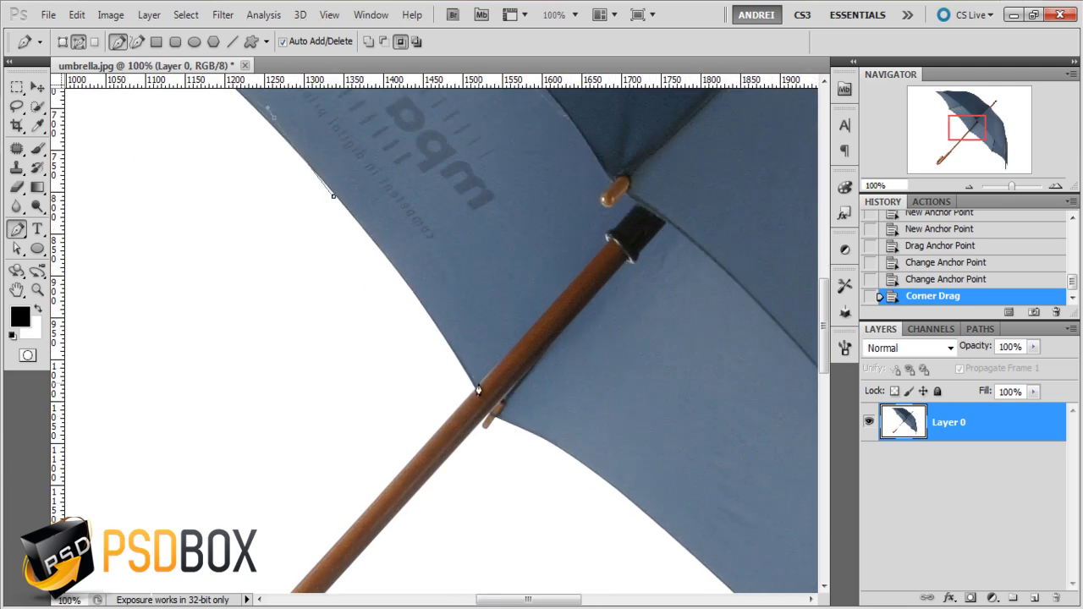
# Trace the Pen path from the canopy down the umbrella shaft and around the hooked handle
pyautogui.scroll(1, 478, 390)
pyautogui.moveTo(476, 396); pyautogui.dragTo(500, 504)
pyautogui.scroll(-2, 526, 515)
pyautogui.scroll(-1, 524, 440)
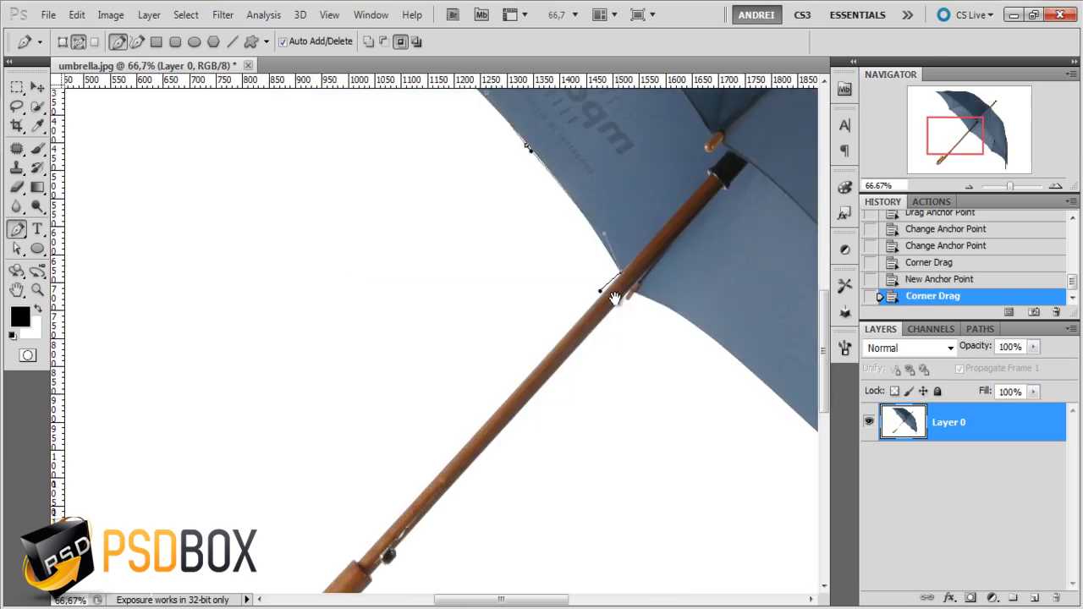
pyautogui.click(414, 478)
pyautogui.click(366, 526)
pyautogui.click(347, 514)
pyautogui.click(324, 530)
pyautogui.moveTo(324, 530); pyautogui.dragTo(324, 454)
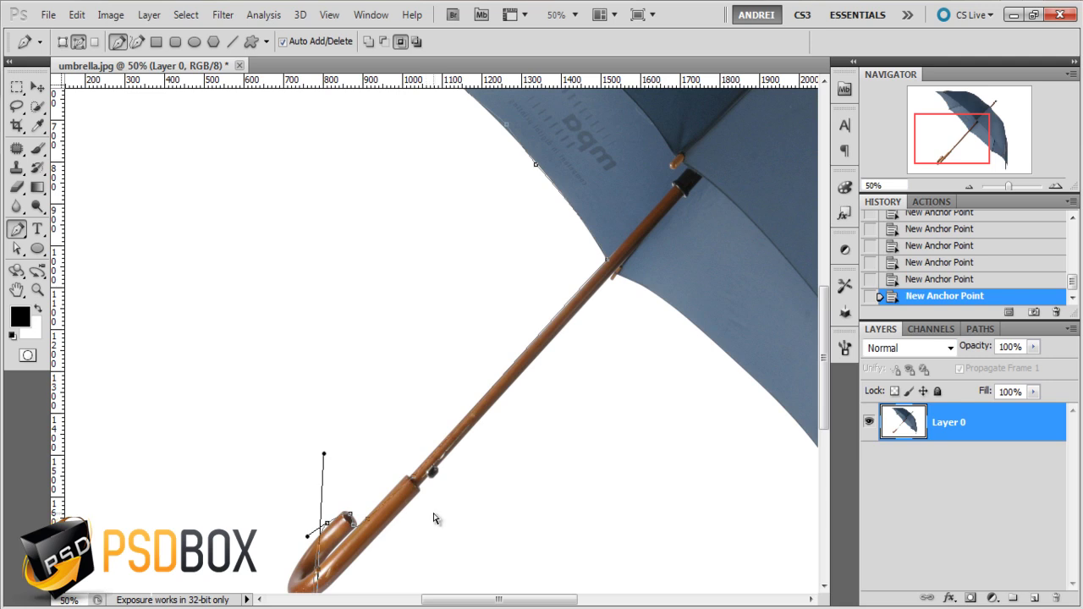
pyautogui.moveTo(447, 444); pyautogui.dragTo(473, 304)
pyautogui.moveTo(342, 380); pyautogui.dragTo(361, 393)
pyautogui.click(456, 282)
# Continue the path back up the shaft, around the lower-right canopy, and close it at the first anchor
pyautogui.moveTo(584, 143); pyautogui.dragTo(525, 238)
pyautogui.click(519, 254)
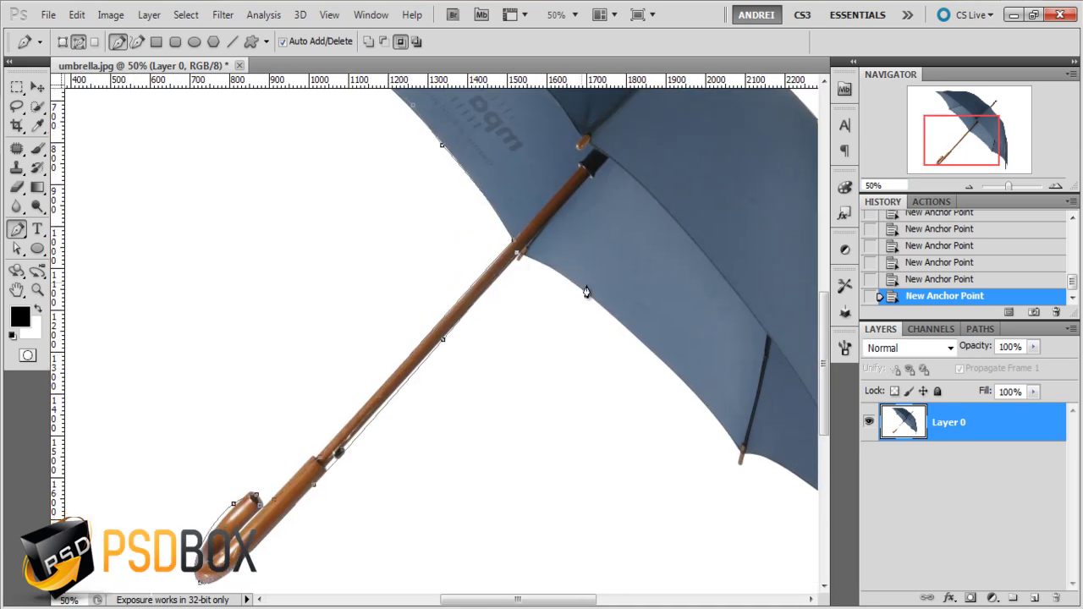
pyautogui.moveTo(741, 456); pyautogui.dragTo(778, 592)
pyautogui.moveTo(753, 487); pyautogui.dragTo(593, 407)
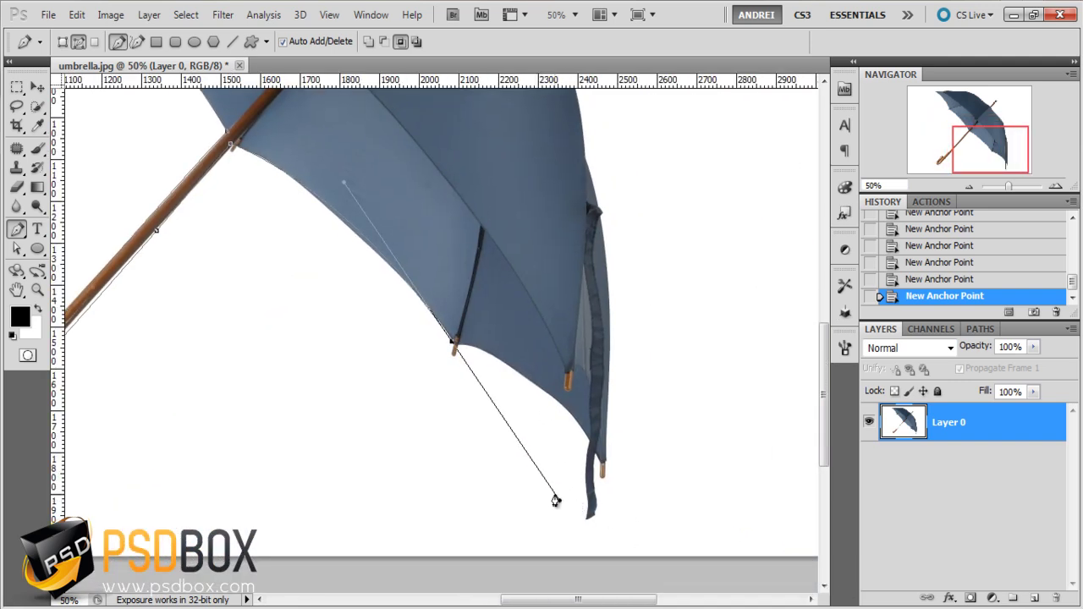
pyautogui.moveTo(559, 497); pyautogui.dragTo(571, 406)
pyautogui.click(588, 438)
pyautogui.click(611, 470)
pyautogui.click(601, 219)
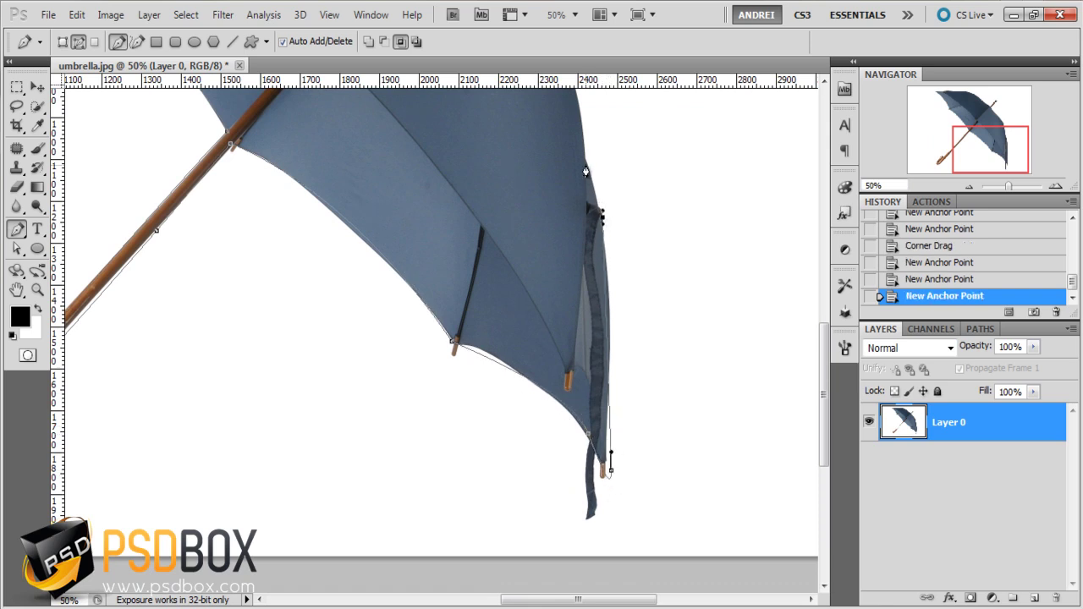
pyautogui.click(583, 153)
pyautogui.scroll(5, 617, 338)
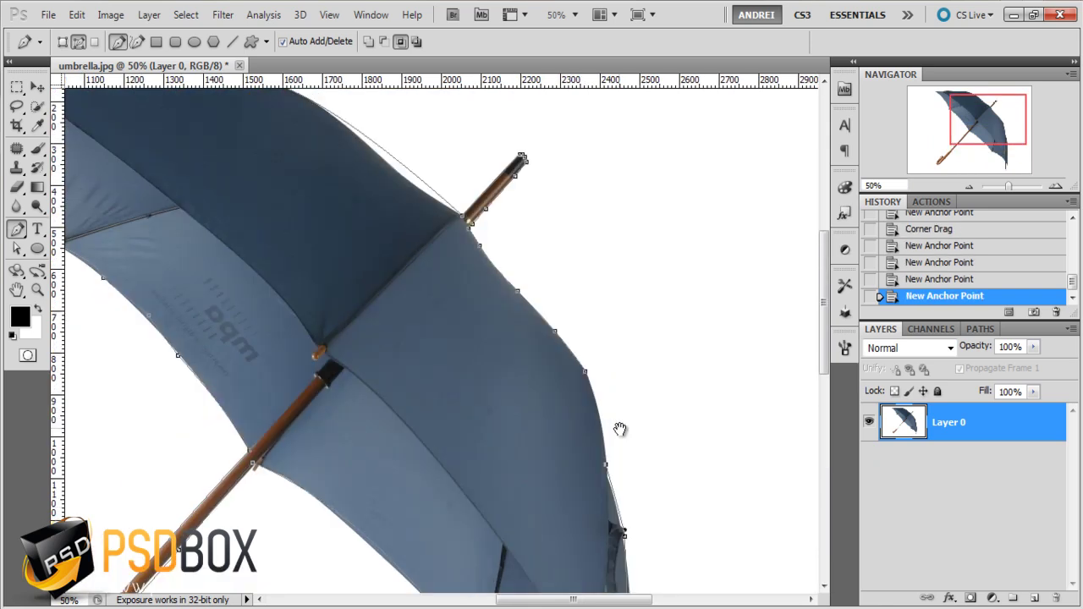
pyautogui.scroll(1, 619, 407)
pyautogui.click(579, 380)
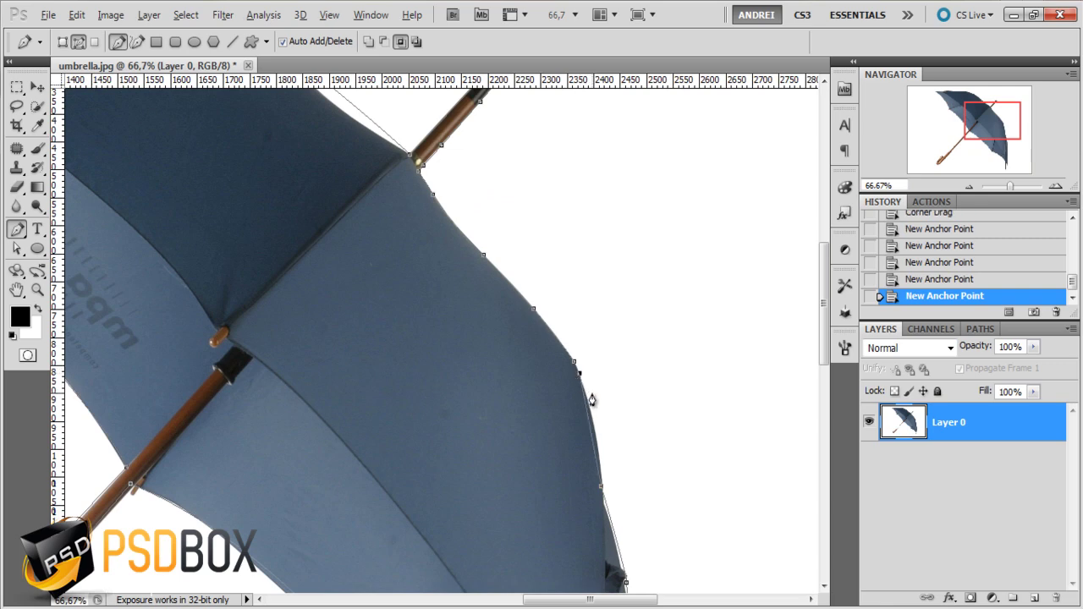
pyautogui.scroll(3, 584, 382)
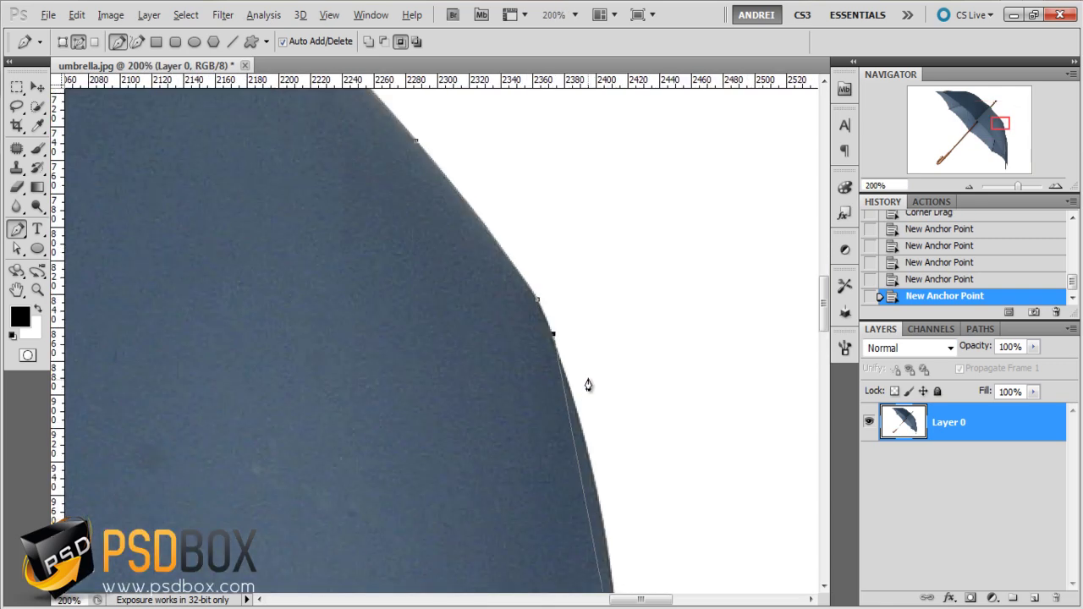
pyautogui.click(538, 306)
pyautogui.scroll(-6, 533, 321)
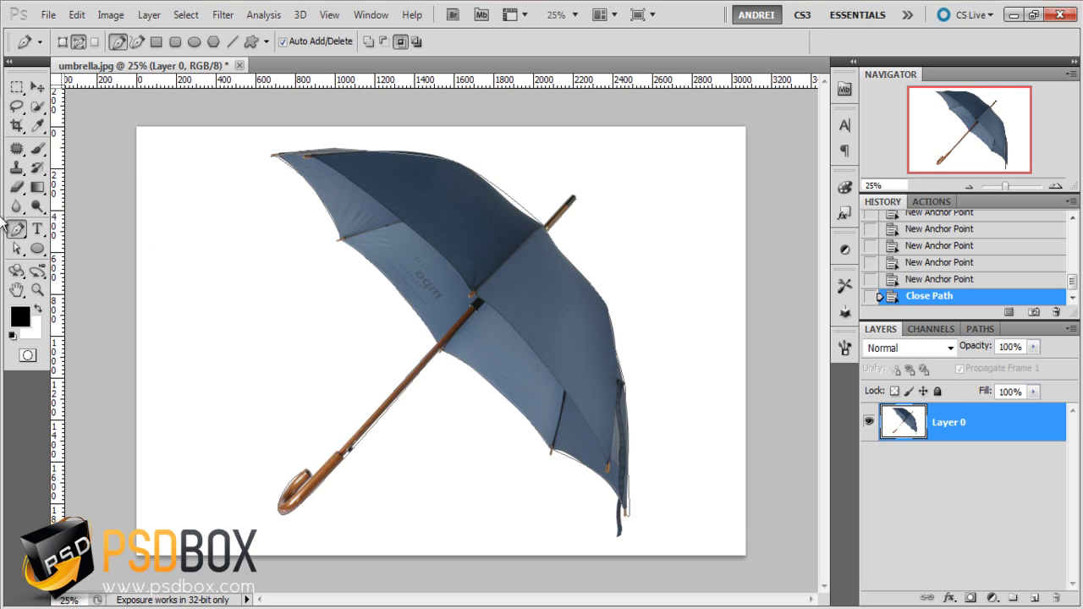
# Make a selection from the closed path with Feather Radius 0 and Anti-aliased on
pyautogui.rightClick(553, 353)
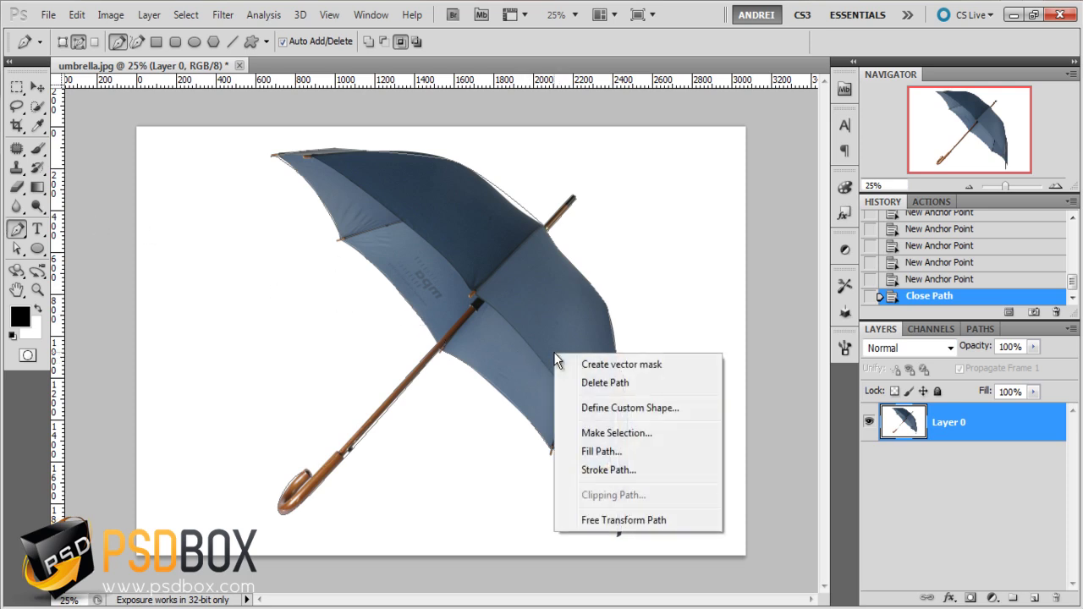
pyautogui.click(641, 434)
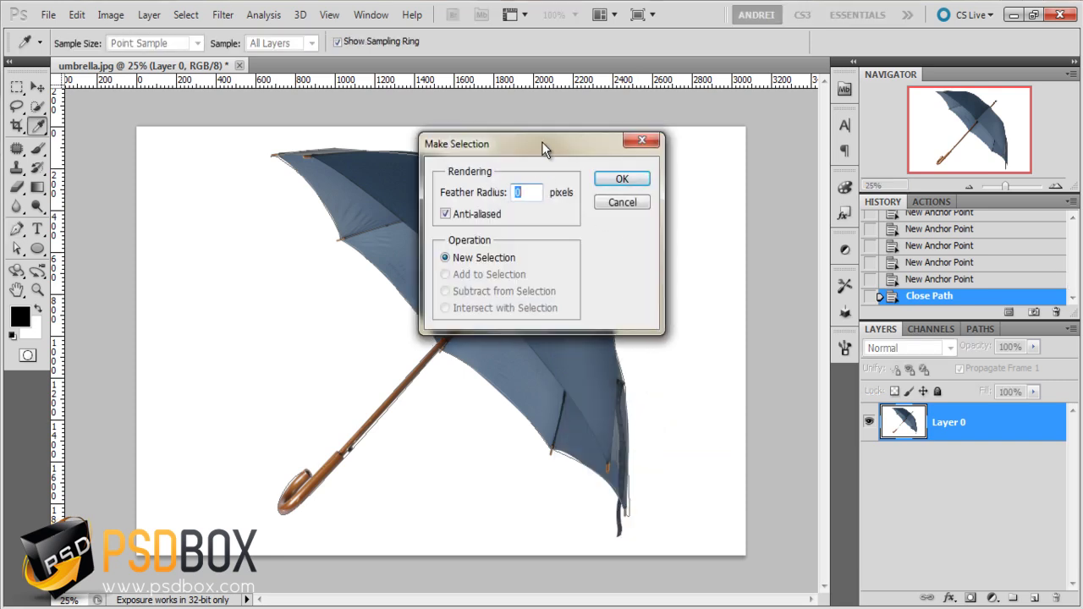
pyautogui.moveTo(539, 142); pyautogui.dragTo(765, 172)
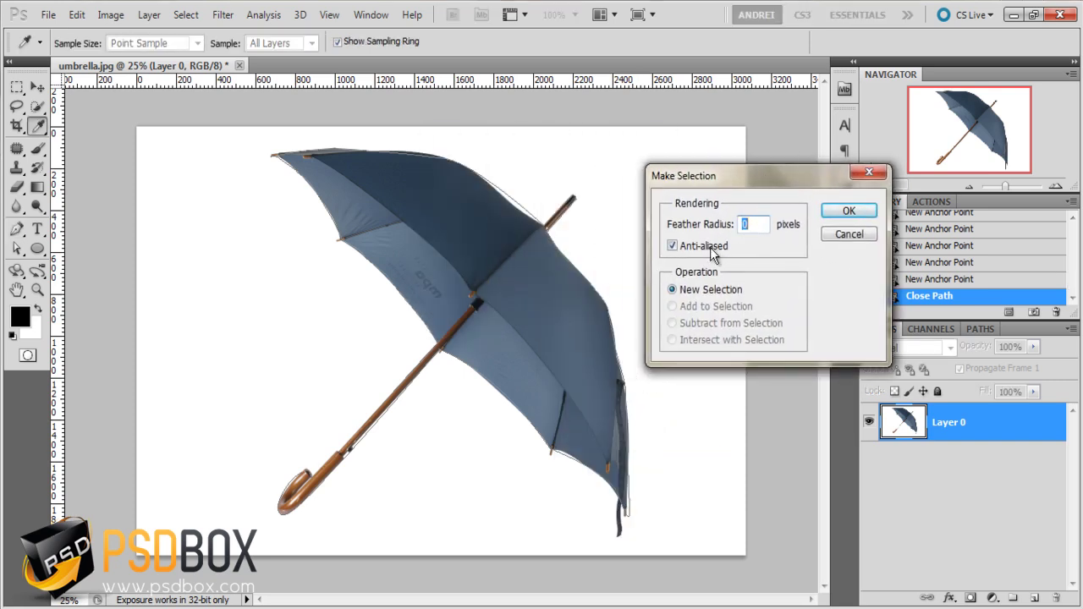
pyautogui.moveTo(797, 175); pyautogui.dragTo(745, 175)
pyautogui.click(793, 212)
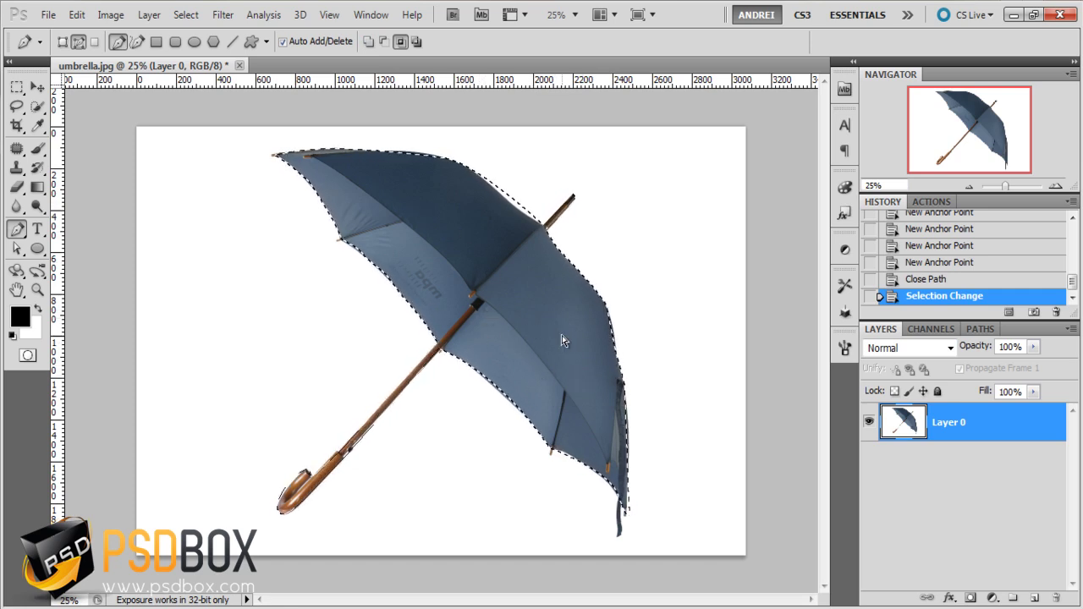
# Invert the selection, delete the white background, and deselect with Ctrl+D
pyautogui.hotkey('ctrl', 'shift', 'i')
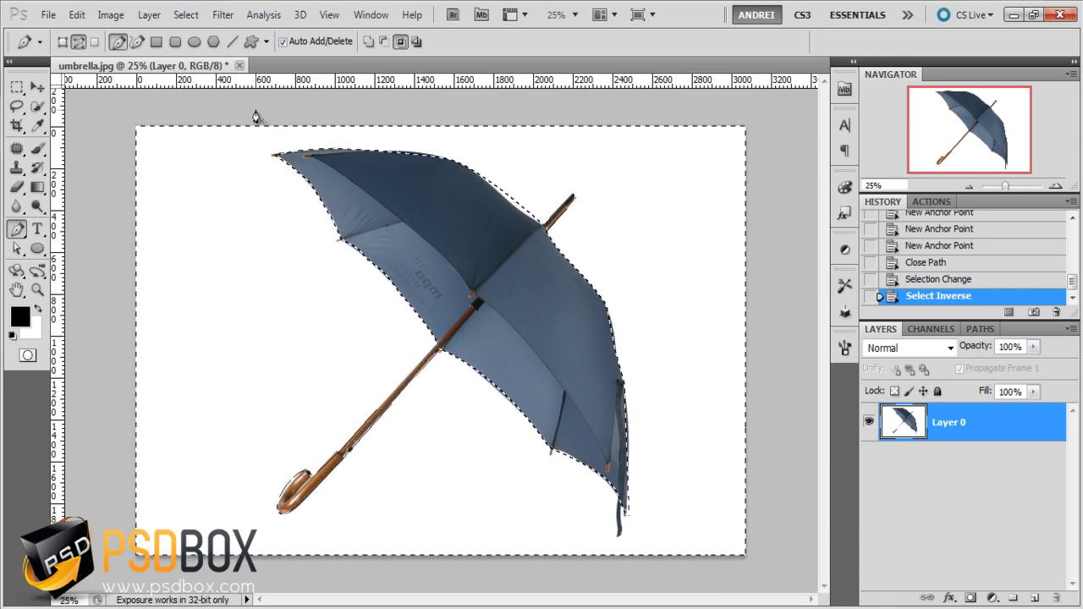
pyautogui.click(186, 14)
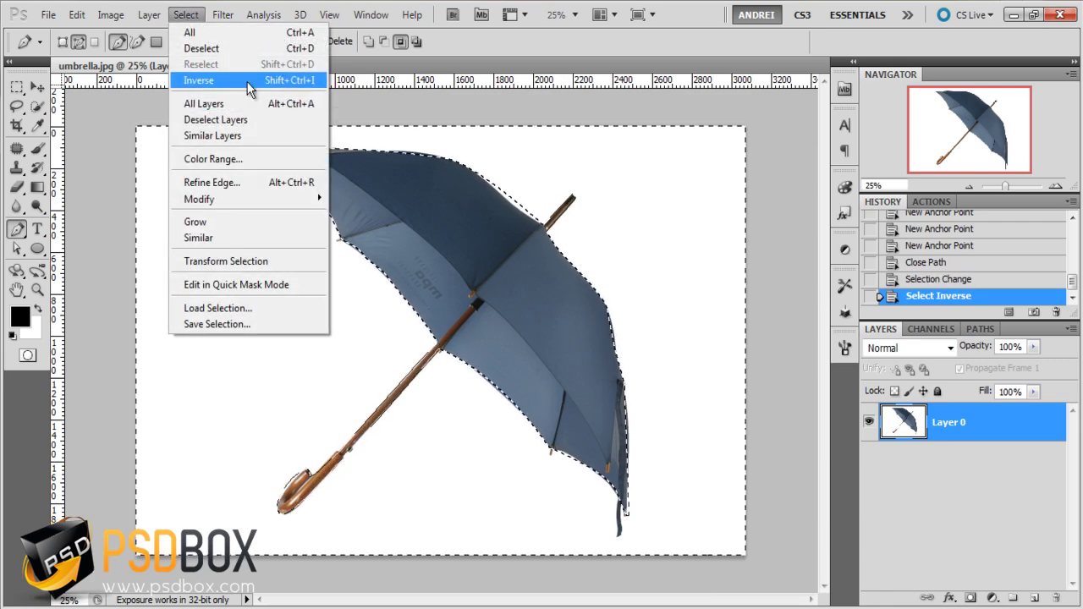
pyautogui.press('Escape')
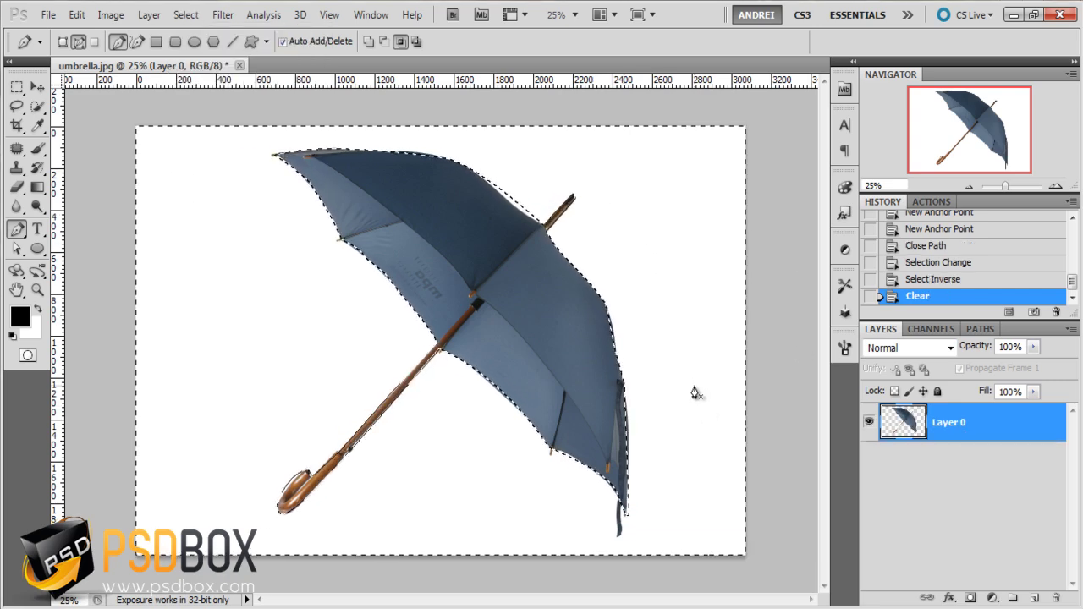
pyautogui.press('Delete')
pyautogui.hotkey('ctrl', 'd')
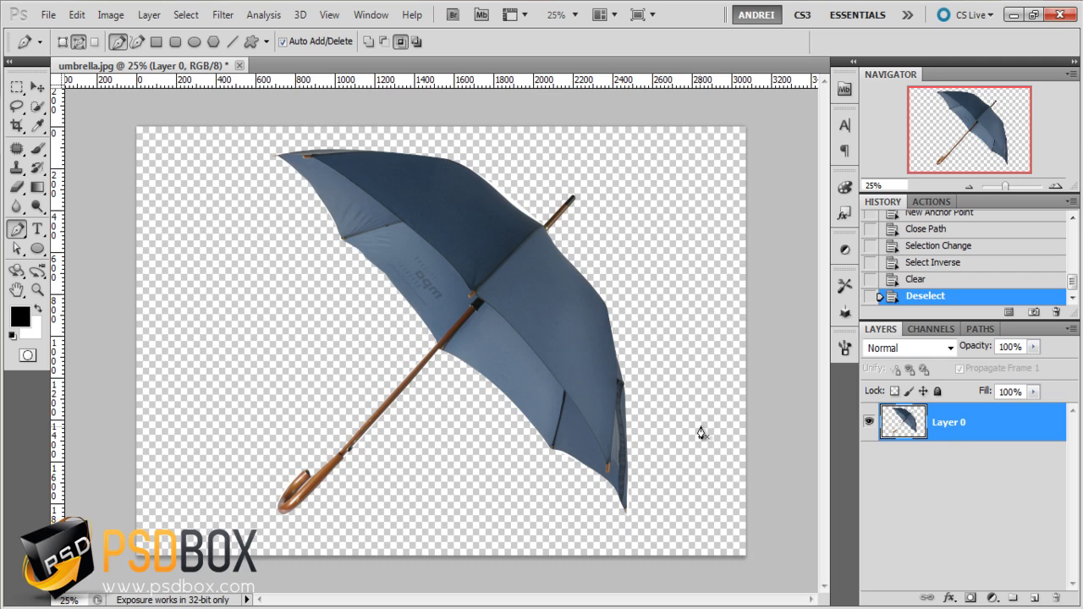
# Undo the clear, enter Quick Mask mode, and paint with black using airbrush build-up
pyautogui.hotkey('ctrl', 'z')
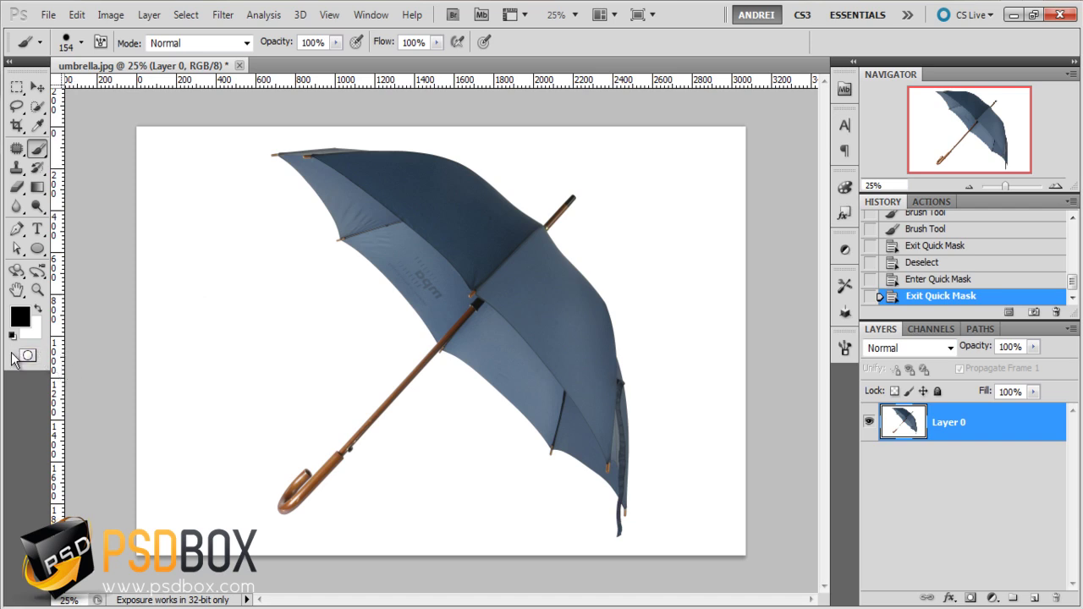
pyautogui.click(28, 357)
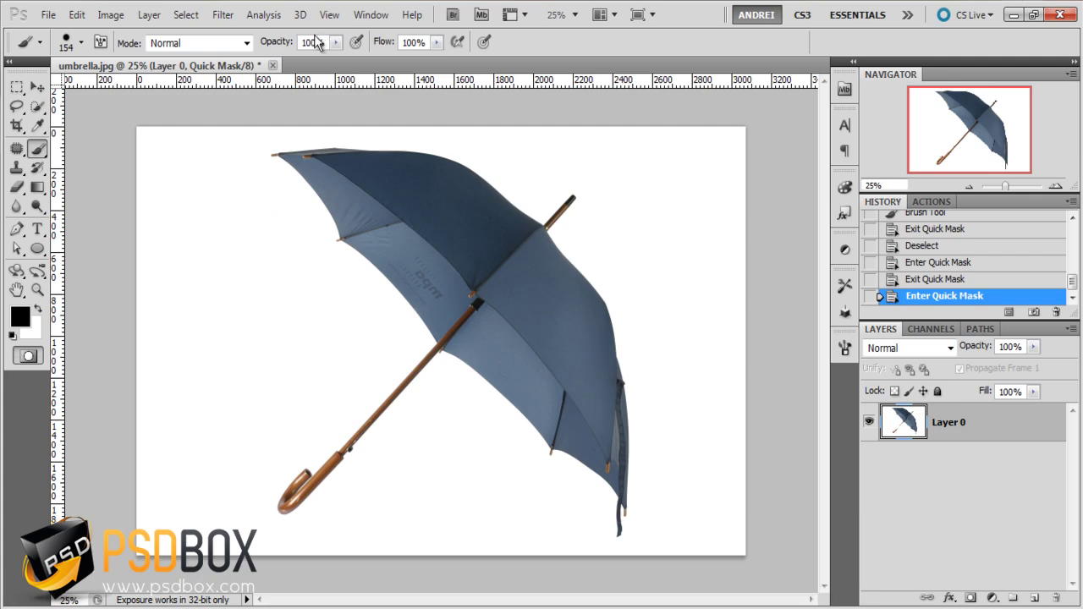
pyautogui.click(355, 42)
pyautogui.click(22, 323)
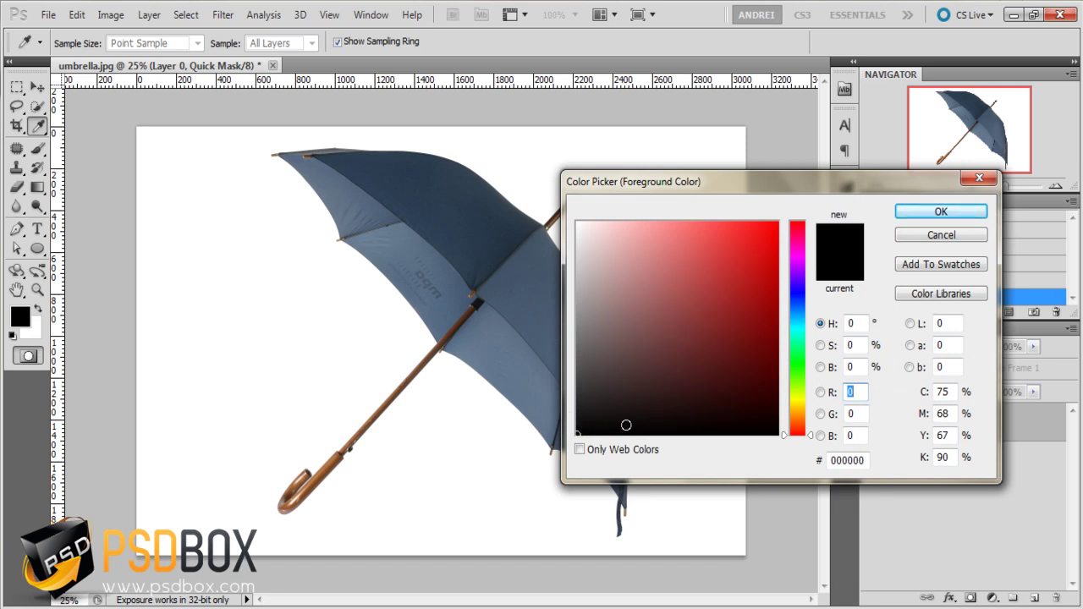
pyautogui.press('Return')
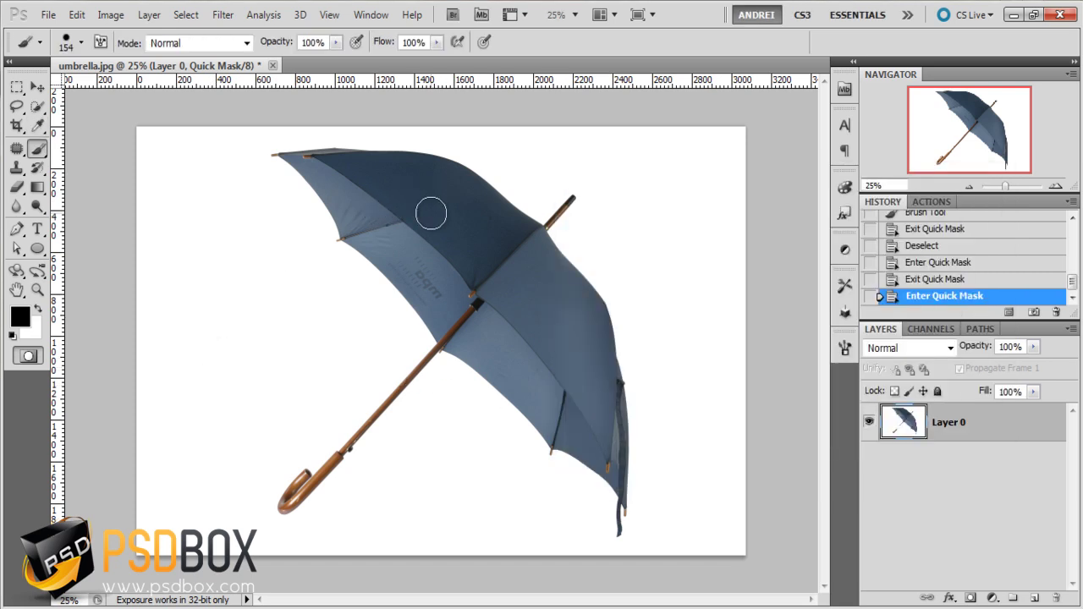
# Paint the Quick Mask over the umbrella canopy, hooked handle tip and handle shaft
pyautogui.moveTo(435, 208)
pyautogui.mouseDown()
pyautogui.moveTo(389, 181)
pyautogui.moveTo(500, 244)
pyautogui.moveTo(549, 307)
pyautogui.moveTo(498, 225)
pyautogui.moveTo(435, 162)
pyautogui.mouseUp()
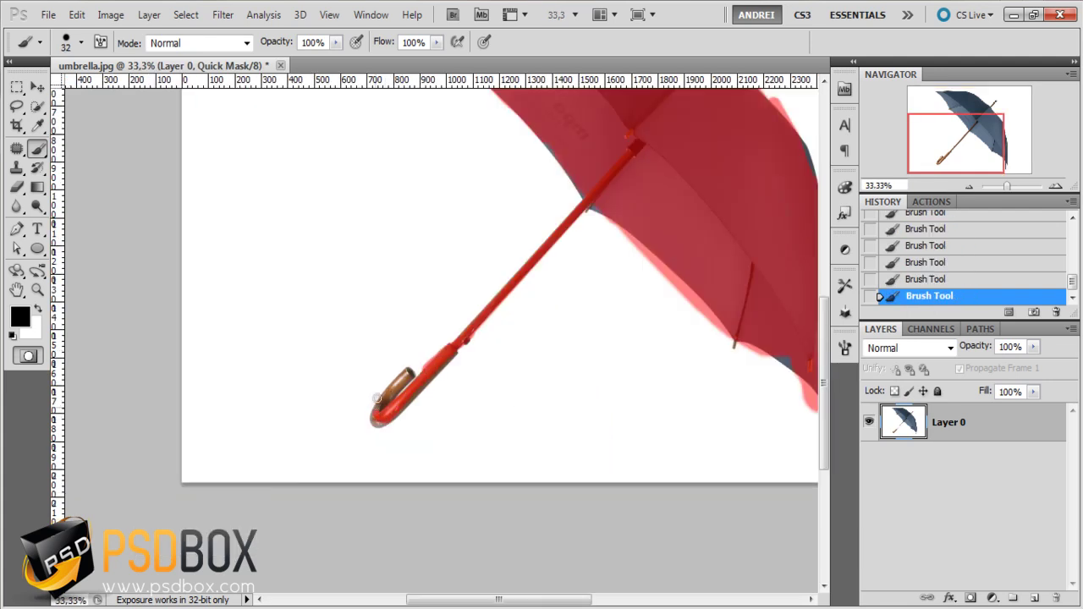
pyautogui.moveTo(376, 398); pyautogui.dragTo(409, 370)
pyautogui.moveTo(400, 411)
pyautogui.mouseDown()
pyautogui.moveTo(473, 352)
pyautogui.moveTo(476, 338)
pyautogui.moveTo(465, 340)
pyautogui.mouseUp()
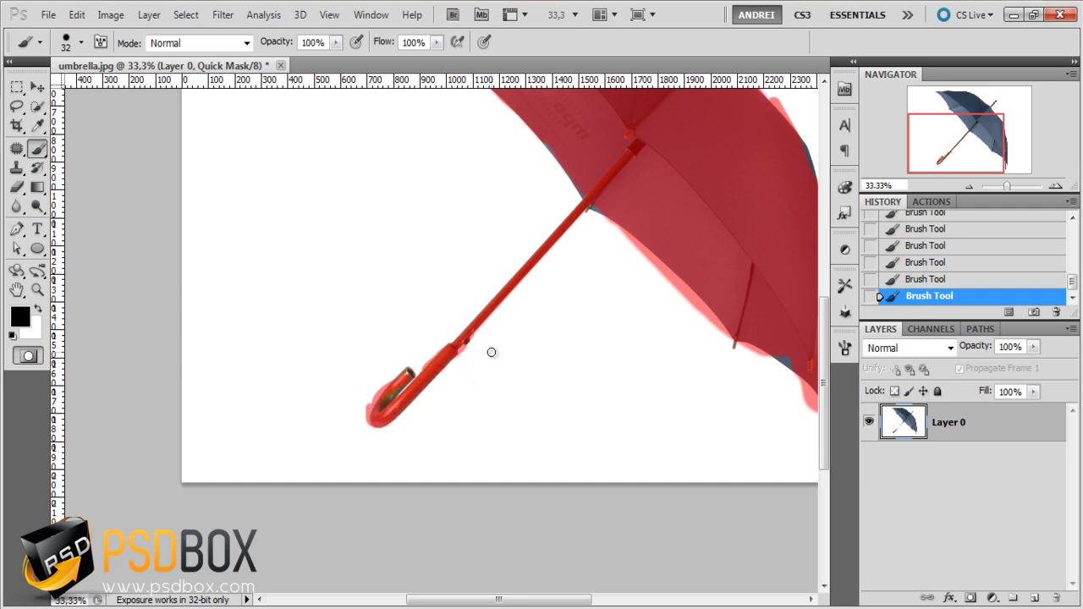
pyautogui.hotkey('ctrl', '-')
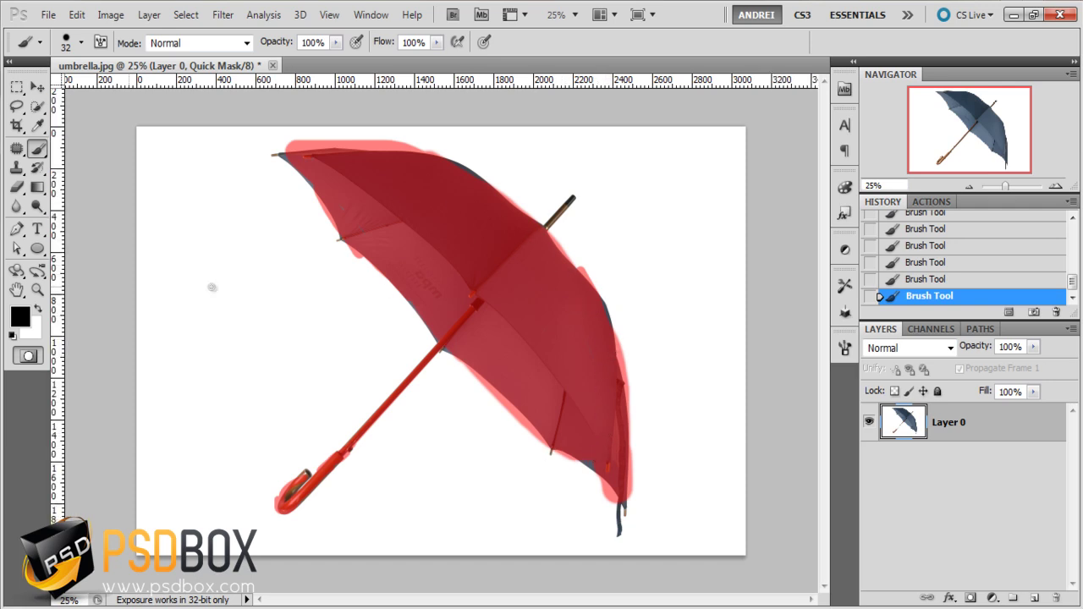
# Exit Quick Mask, delete the background around the umbrella, and deselect
pyautogui.click(28, 356)
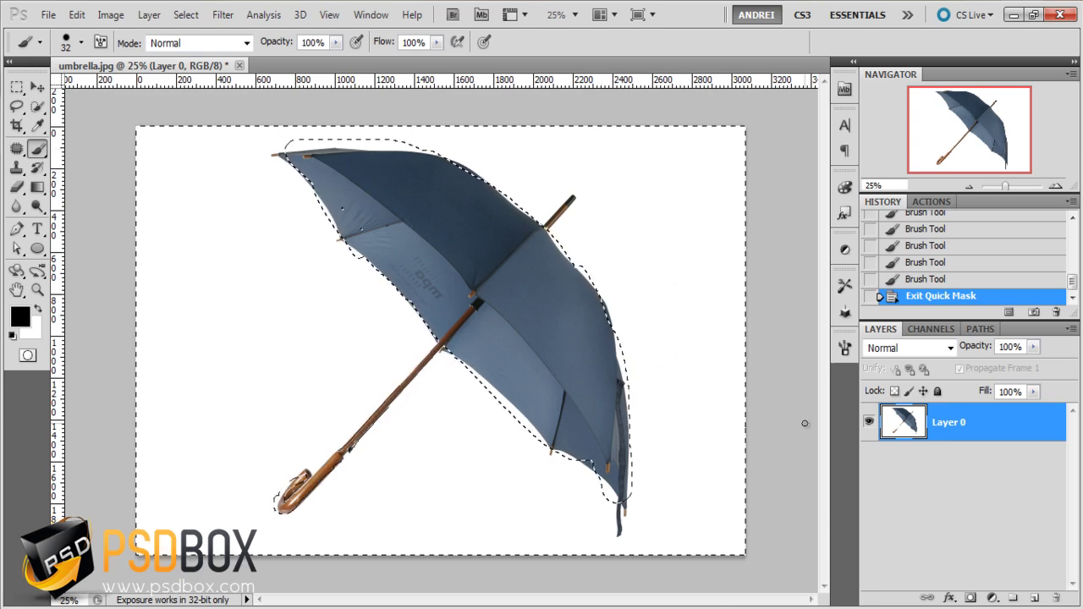
pyautogui.press('Delete')
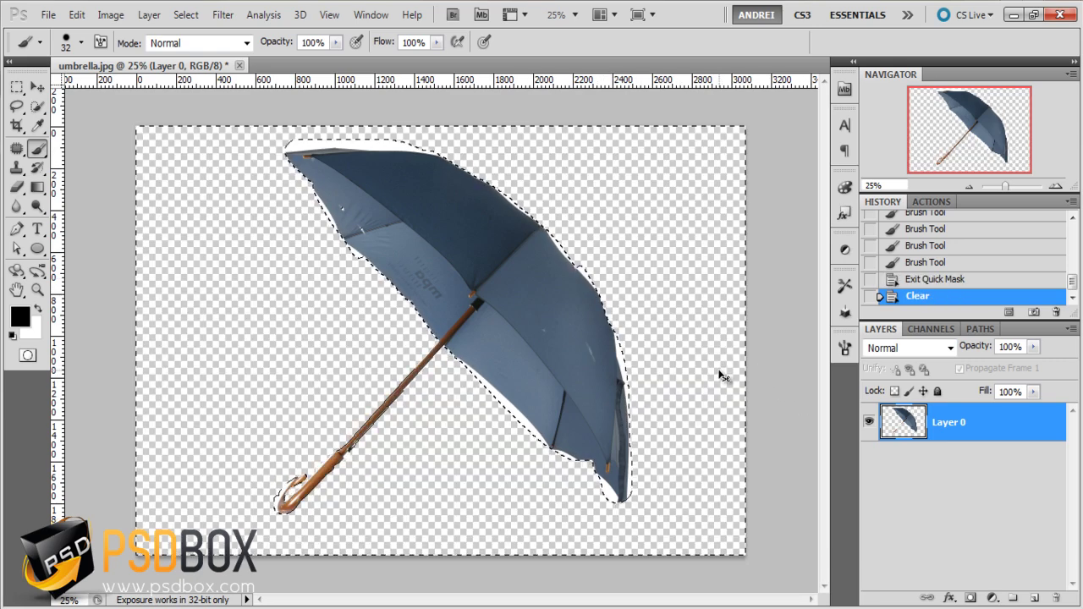
pyautogui.hotkey('ctrl', 'd')
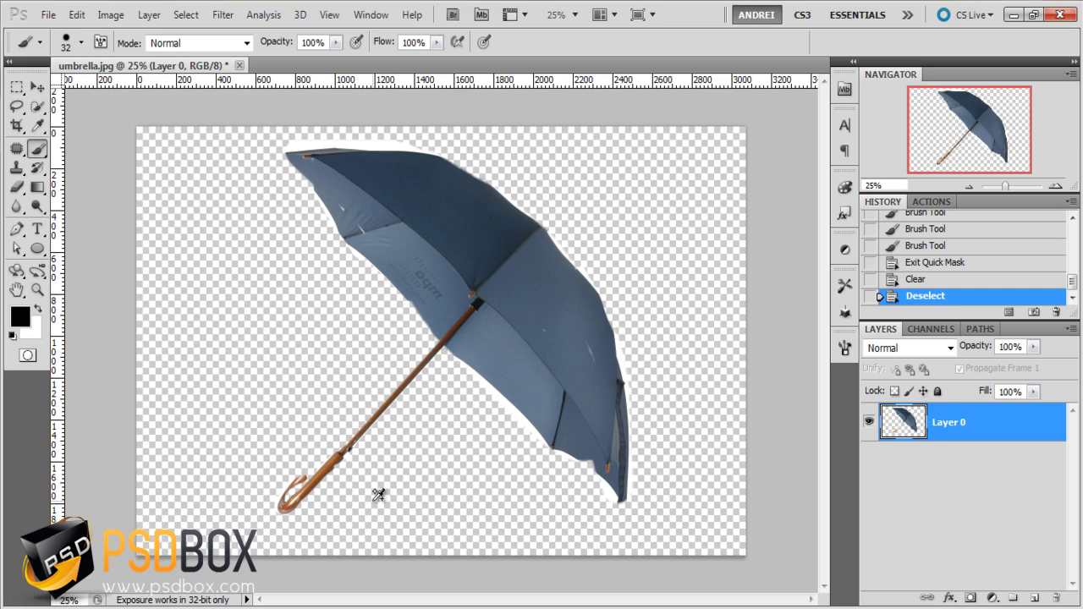
pyautogui.scroll(4, 378, 495)
pyautogui.scroll(-3, 261, 450)
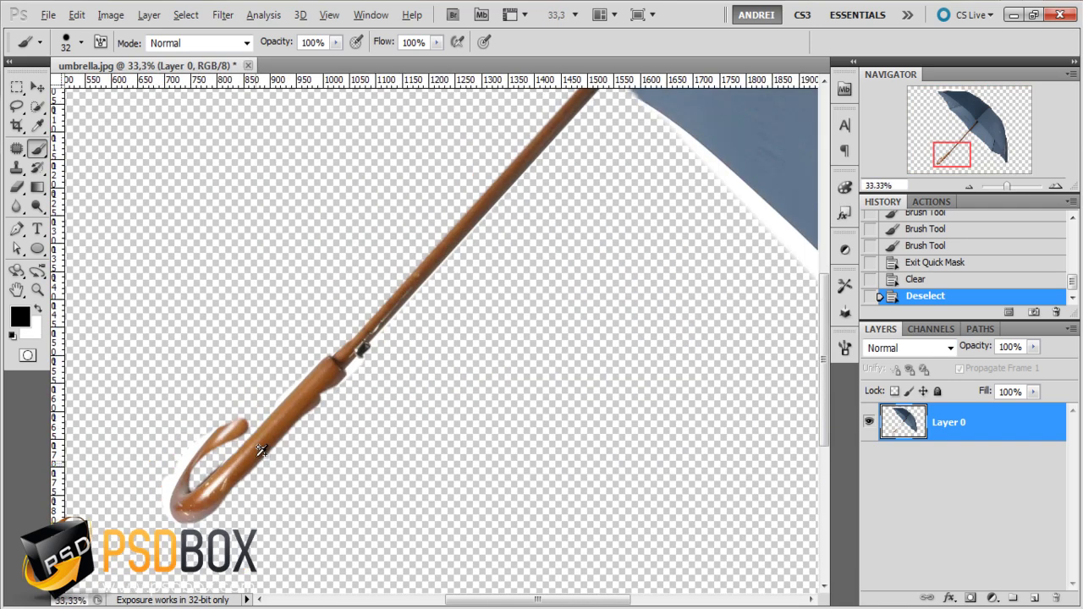
pyautogui.scroll(-1, 261, 450)
pyautogui.scroll(2, 587, 430)
pyautogui.scroll(-2, 633, 339)
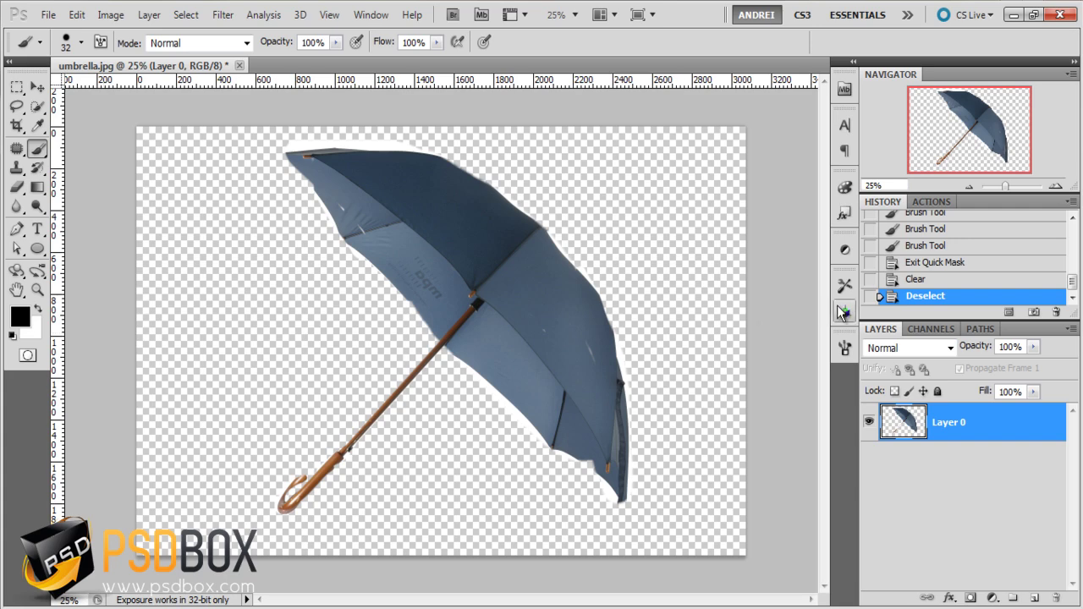
# Compare History states and return to before the background was cleared
pyautogui.click(943, 280)
pyautogui.click(945, 294)
pyautogui.click(939, 279)
pyautogui.click(935, 263)
# Clear the selection and open Brig_Running_1_by_jagged_eye.jpg
pyautogui.hotkey('ctrl', 'd')
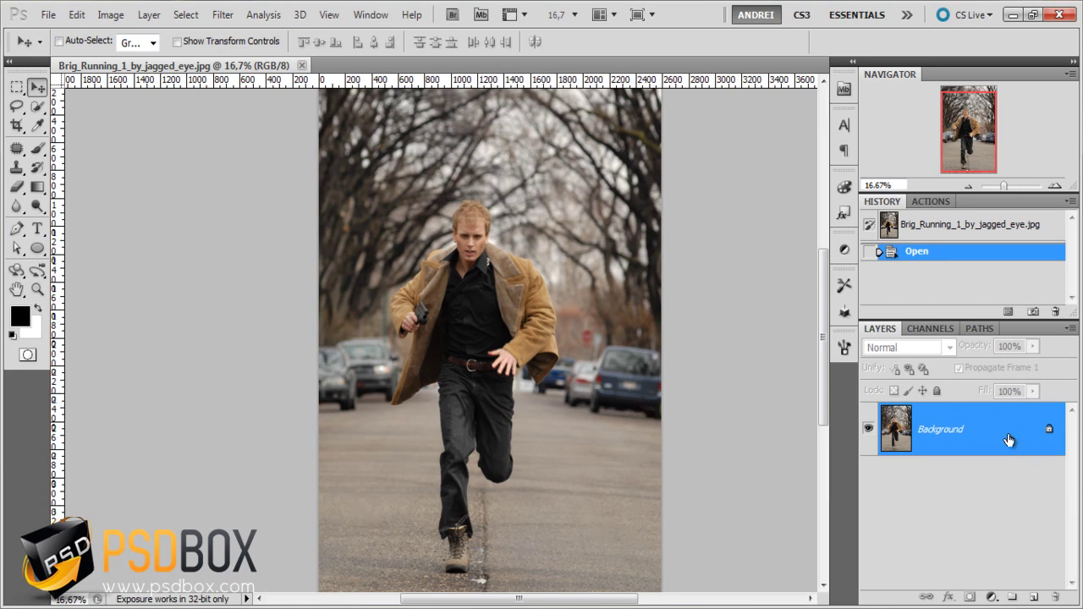
pyautogui.press('alt')
# Unlock the Background into editable Layer 0 and pick the Quick Selection tool
pyautogui.keyDown('alt'); pyautogui.doubleClick(999, 442); pyautogui.keyUp('alt')
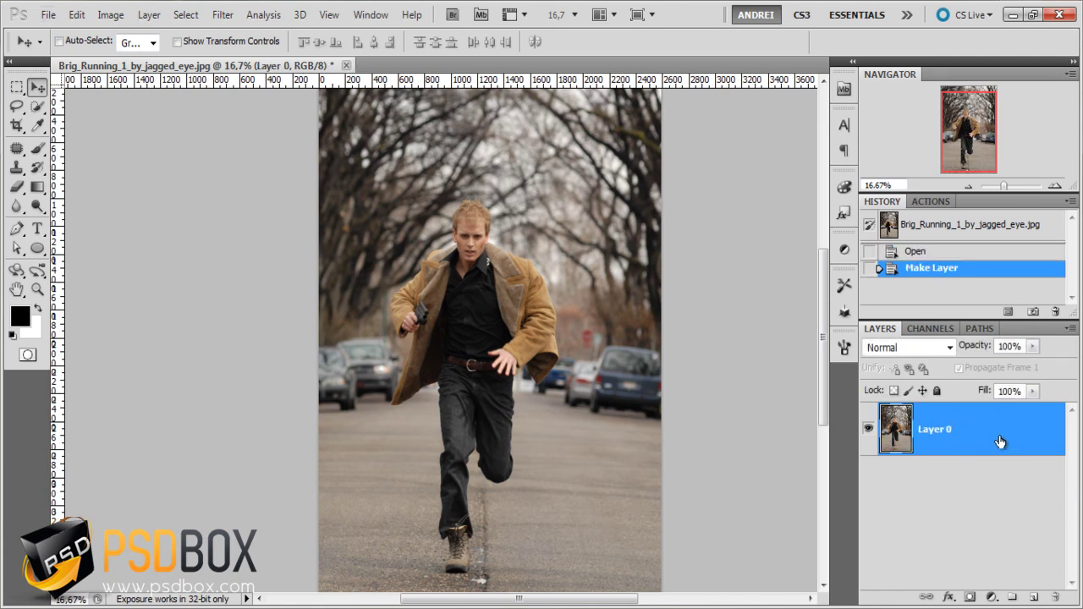
pyautogui.click(37, 106)
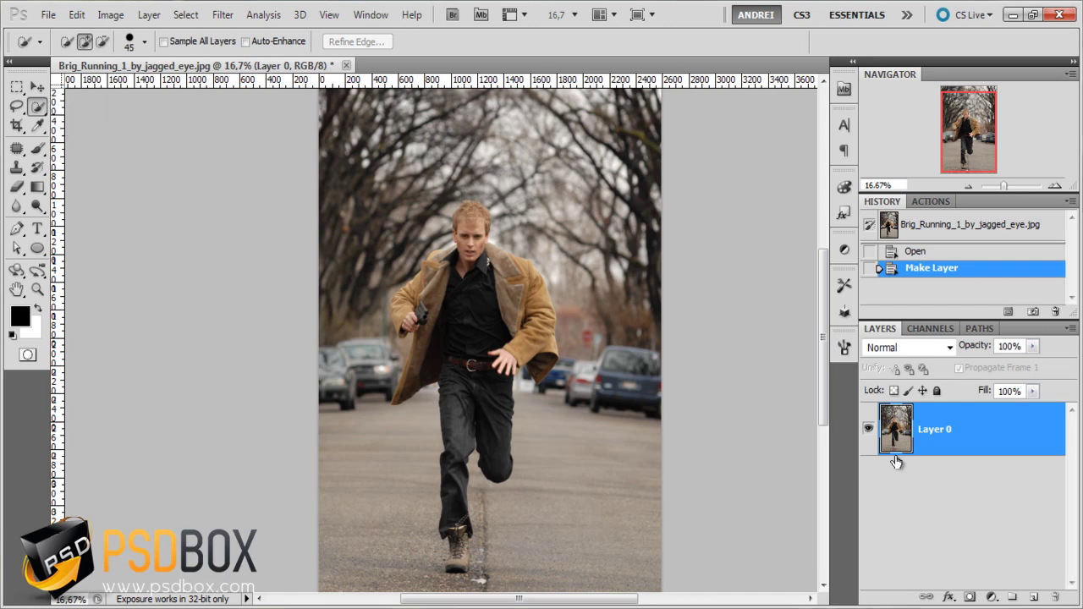
pyautogui.scroll(1, 538, 389)
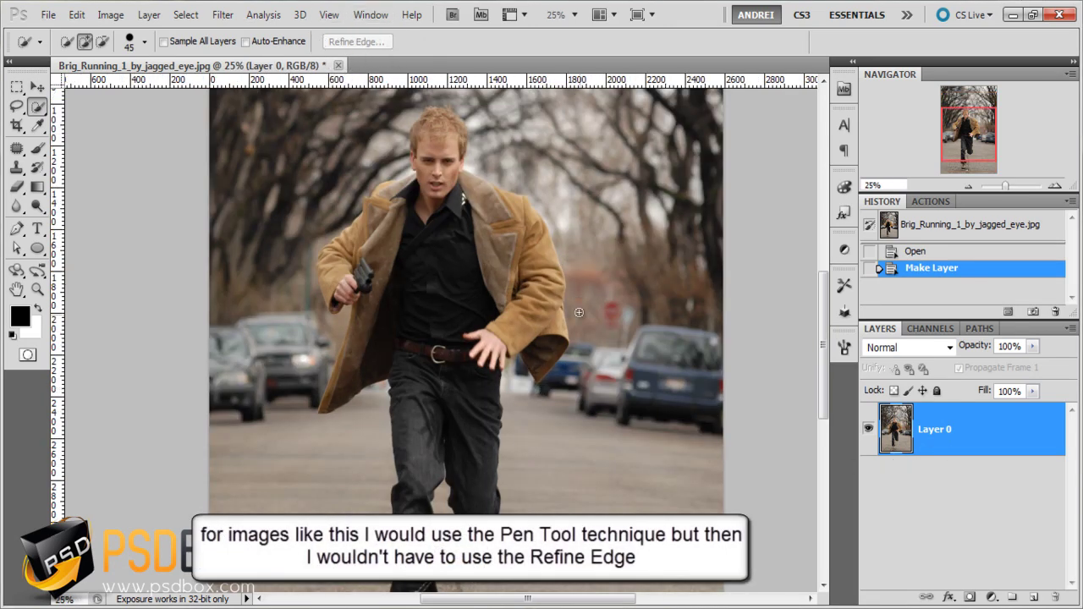
pyautogui.scroll(2, 536, 423)
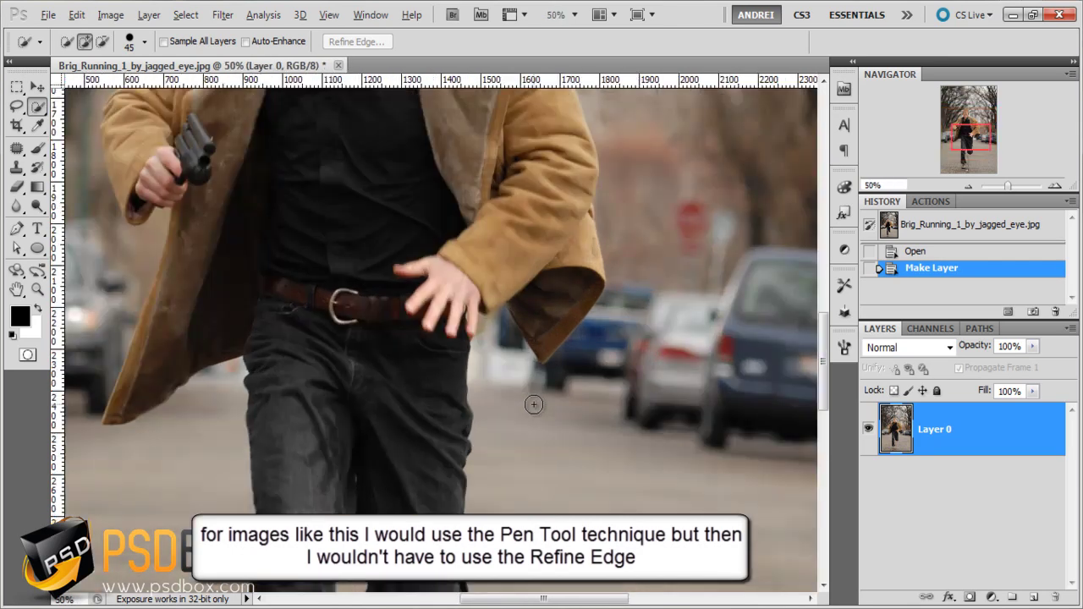
pyautogui.scroll(1, 508, 329)
# Brush Quick Selection strokes over the street beside the man's hand, leg and knee
pyautogui.moveTo(492, 337)
pyautogui.mouseDown()
pyautogui.moveTo(516, 389)
pyautogui.moveTo(508, 443)
pyautogui.moveTo(519, 479)
pyautogui.mouseUp()
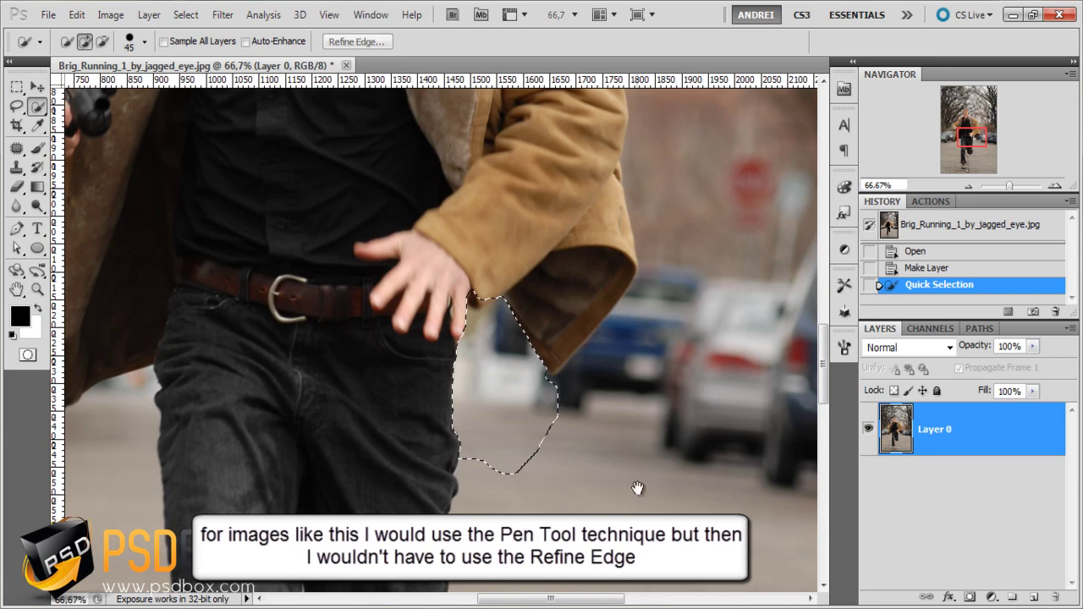
pyautogui.moveTo(632, 509); pyautogui.dragTo(648, 302)
pyautogui.moveTo(496, 272)
pyautogui.mouseDown()
pyautogui.moveTo(498, 334)
pyautogui.moveTo(483, 363)
pyautogui.moveTo(490, 480)
pyautogui.mouseUp()
pyautogui.moveTo(523, 566)
pyautogui.mouseDown()
pyautogui.moveTo(575, 420)
pyautogui.moveTo(554, 376)
pyautogui.moveTo(532, 368)
pyautogui.moveTo(512, 456)
pyautogui.moveTo(456, 471)
pyautogui.mouseUp()
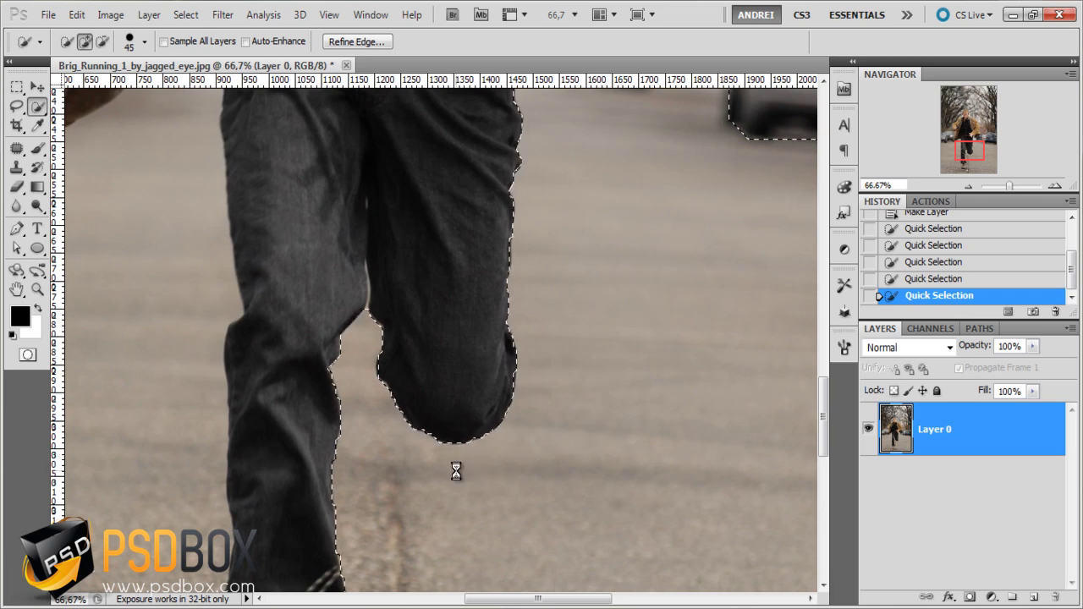
pyautogui.scroll(-3, 466, 466)
pyautogui.scroll(2, 496, 469)
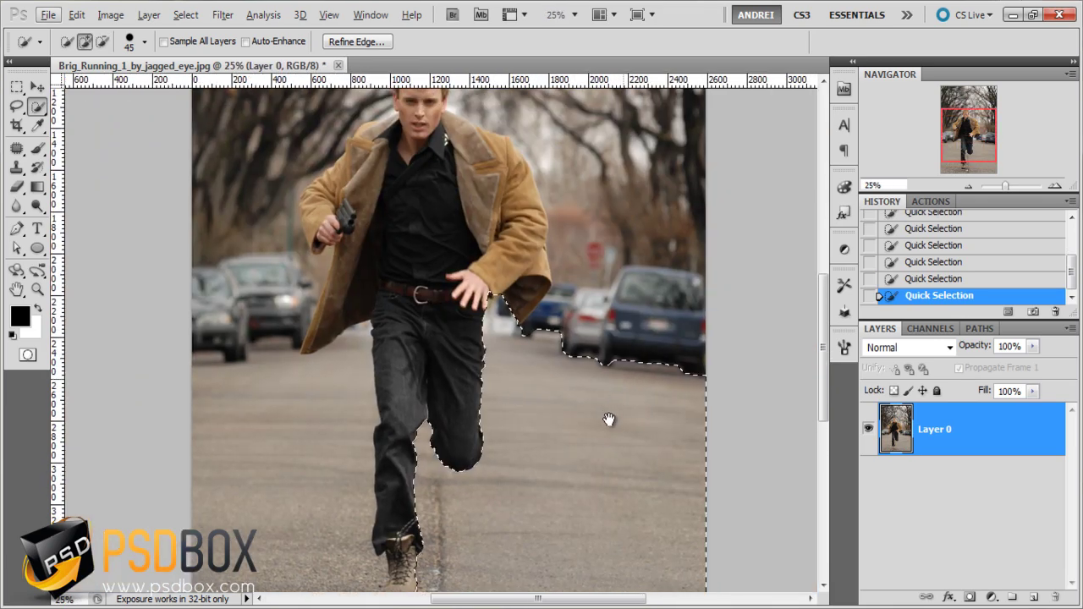
pyautogui.scroll(2, 443, 350)
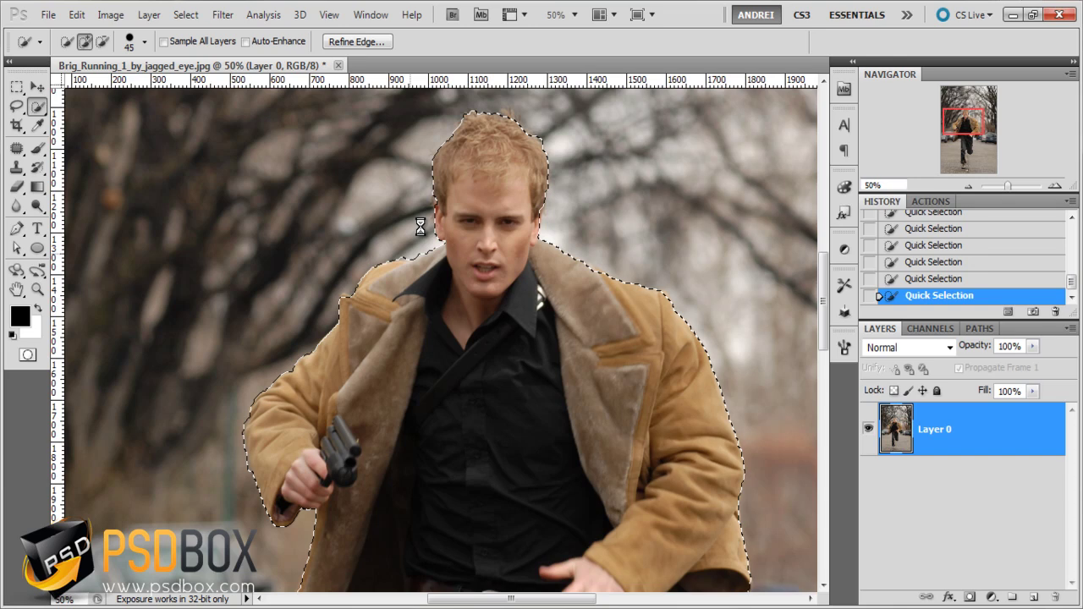
pyautogui.scroll(-3, 421, 225)
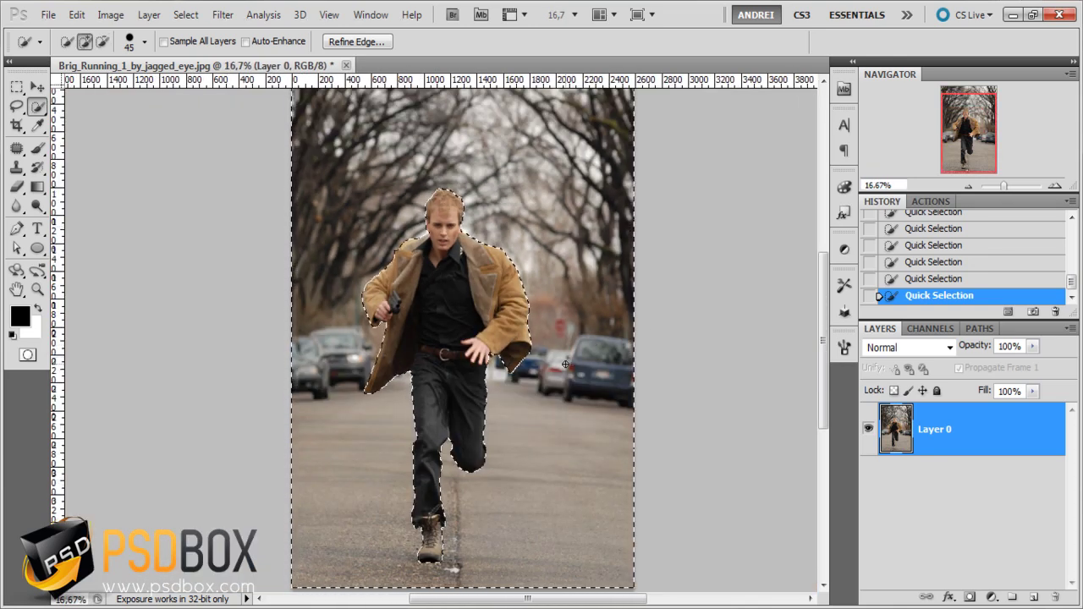
# Add a layer mask to Layer 0 from the selection and invert it with Ctrl+I
pyautogui.click(970, 597)
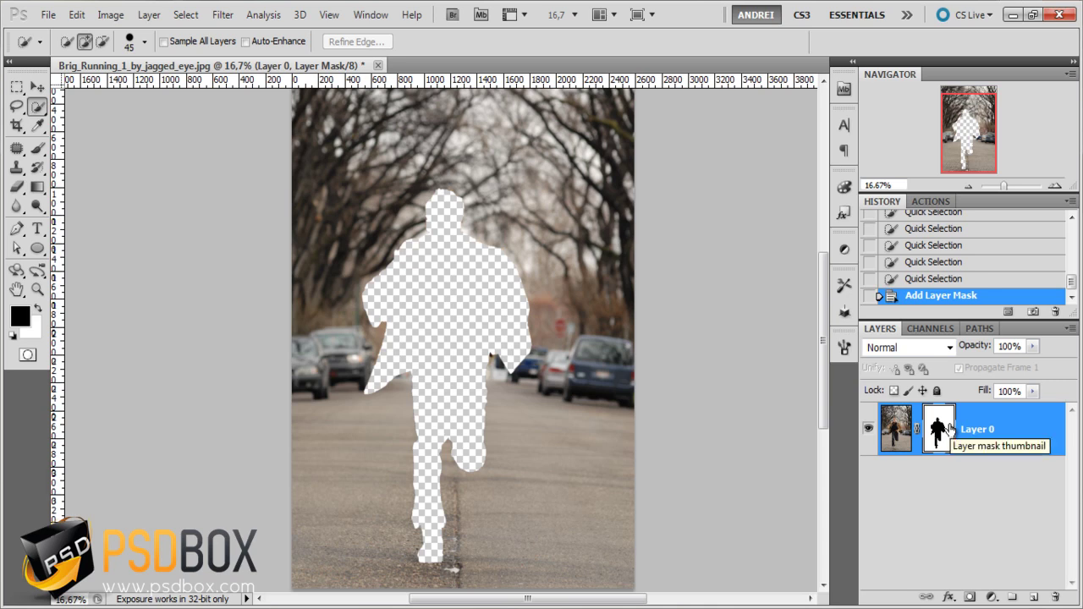
pyautogui.hotkey('ctrl', 'i')
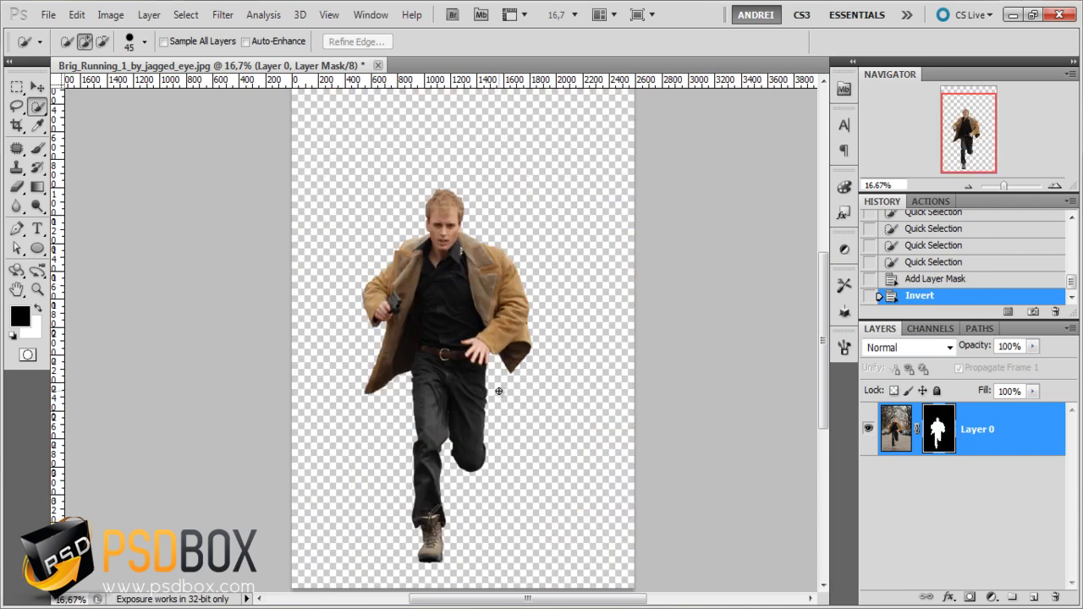
pyautogui.scroll(7, 362, 388)
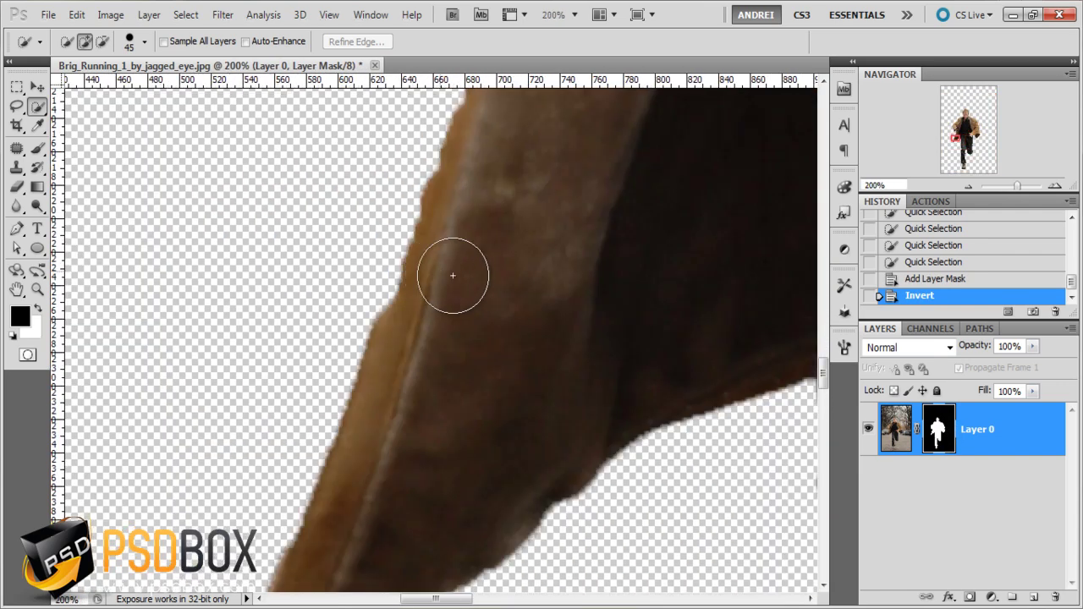
pyautogui.scroll(3, 575, 387)
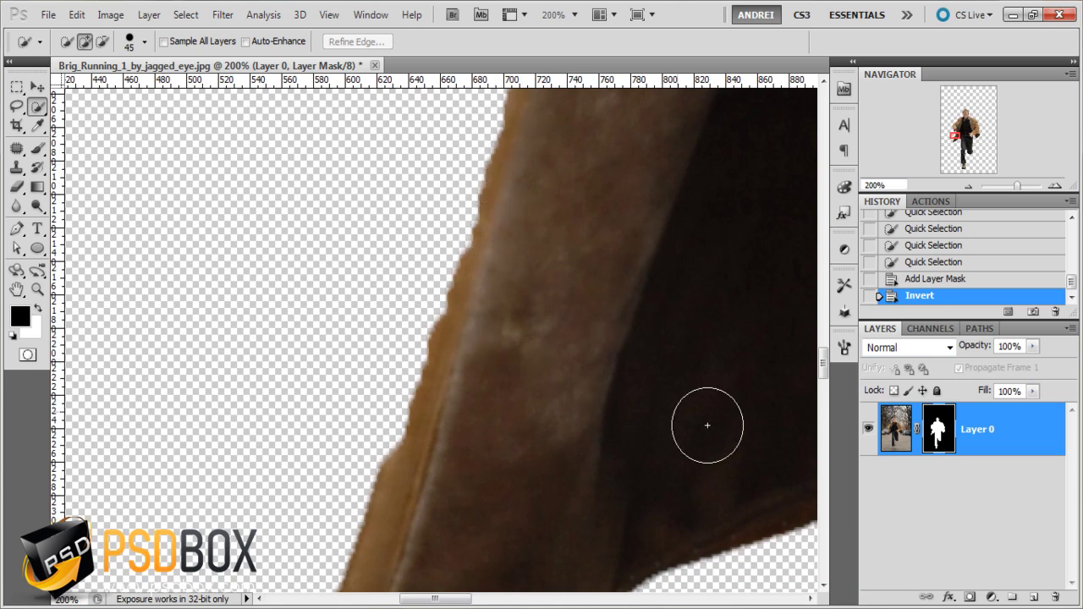
# Add a new Layer 1 beneath the man and fill it with black
pyautogui.click(1034, 597)
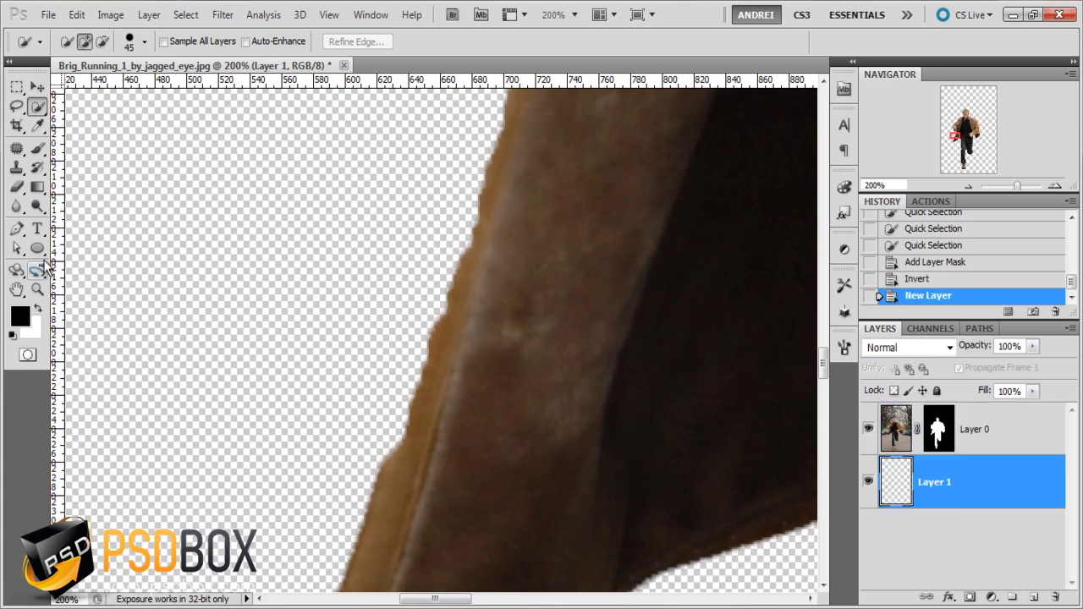
pyautogui.hotkey('alt', 'BackSpace')
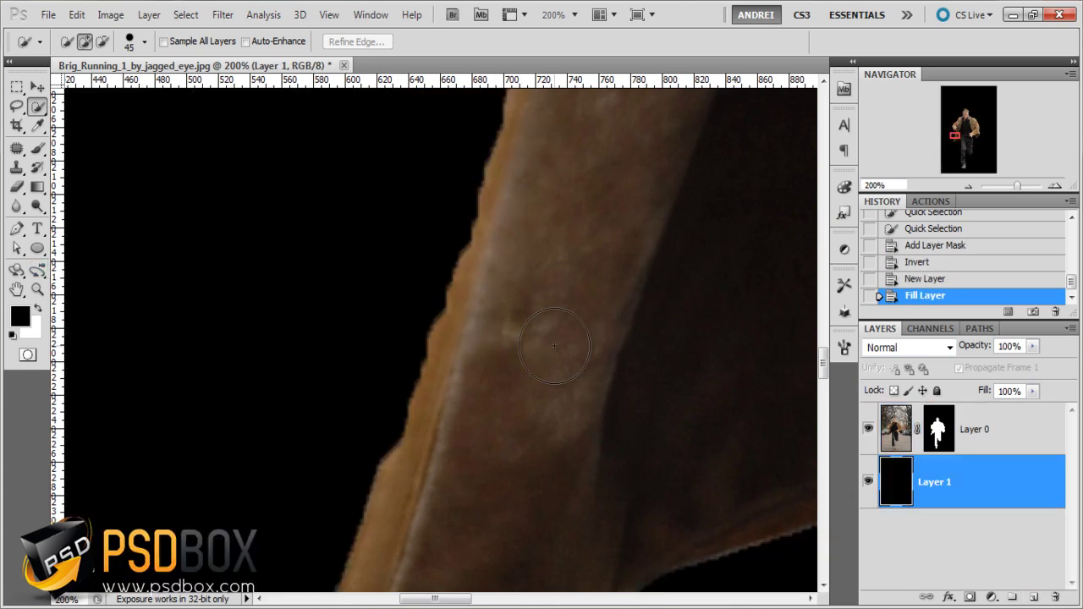
pyautogui.scroll(-3, 554, 345)
pyautogui.scroll(4, 575, 343)
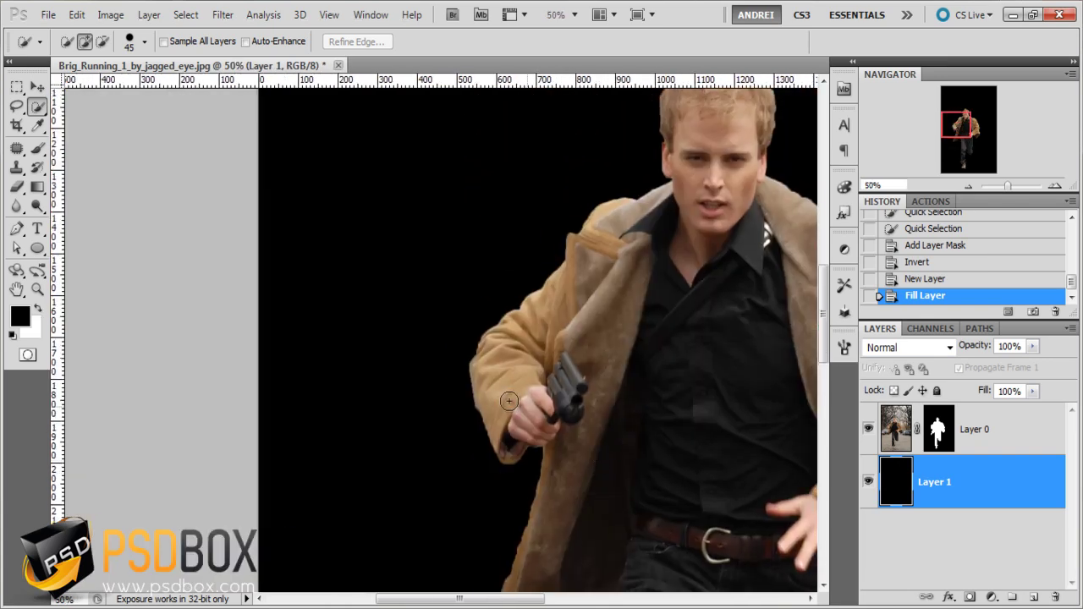
pyautogui.scroll(-3, 493, 384)
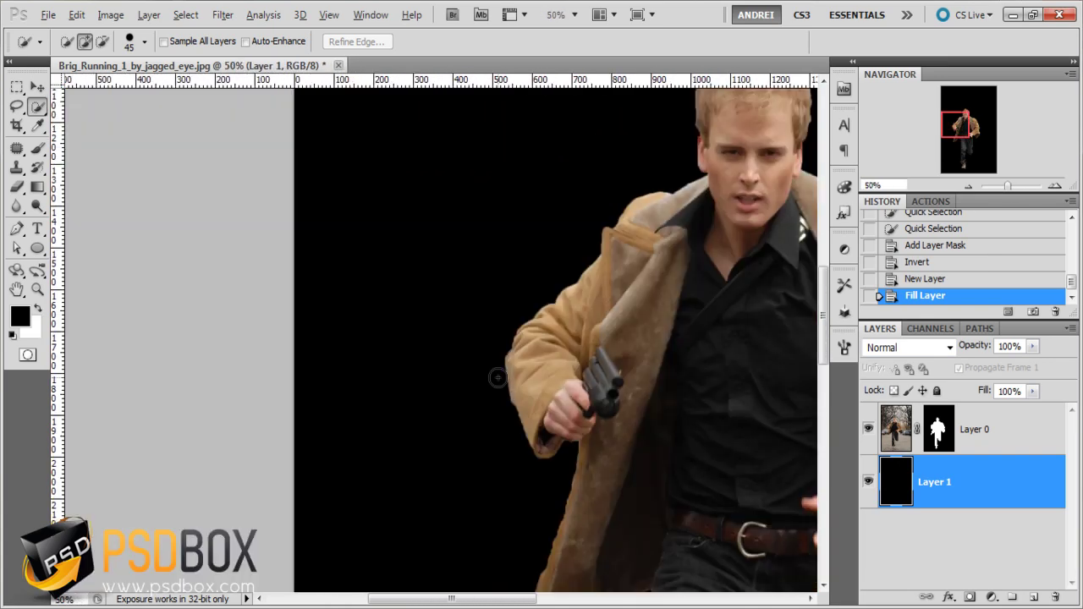
pyautogui.scroll(-1, 701, 344)
pyautogui.moveTo(459, 361); pyautogui.dragTo(500, 309)
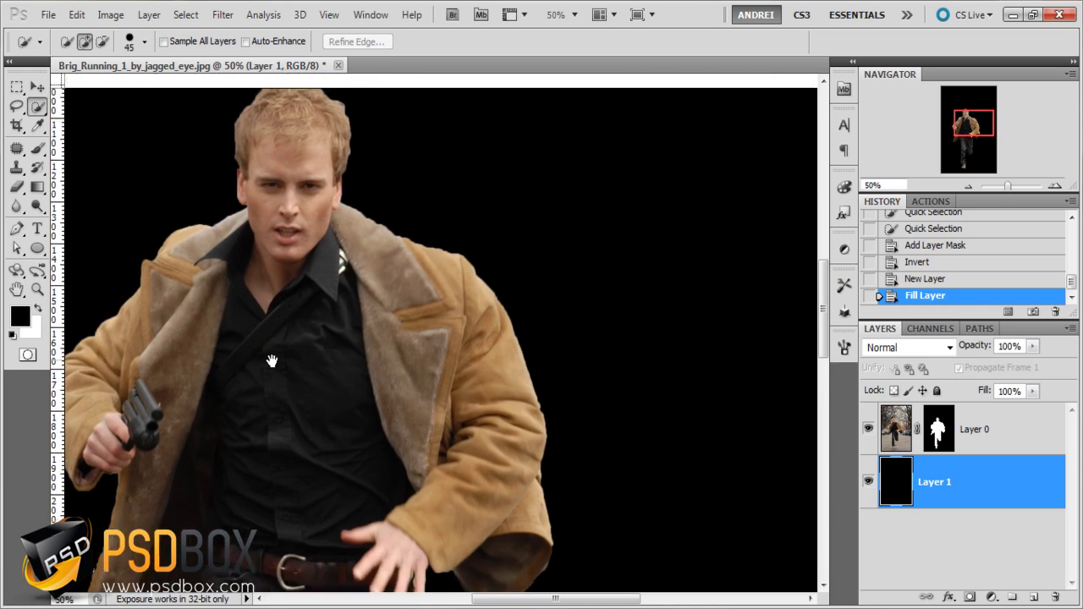
pyautogui.moveTo(505, 357); pyautogui.dragTo(493, 355)
pyautogui.moveTo(478, 417); pyautogui.dragTo(491, 230)
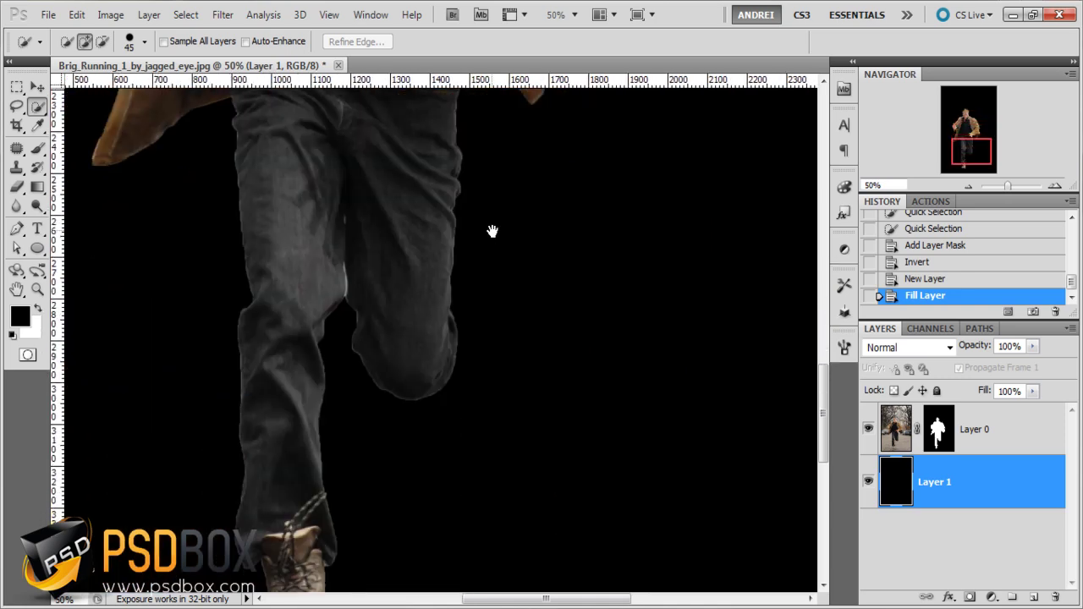
pyautogui.moveTo(381, 486); pyautogui.dragTo(428, 317)
# Load Layer 0's mask as a selection around the man and open Refine Edge
pyautogui.scroll(5, 377, 489)
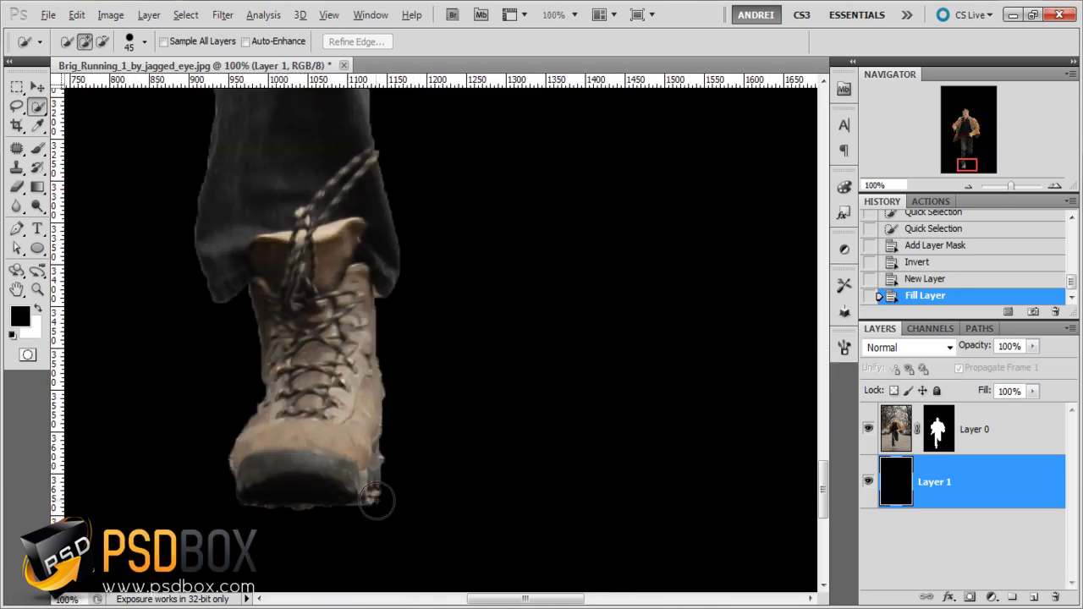
pyautogui.scroll(-5, 409, 379)
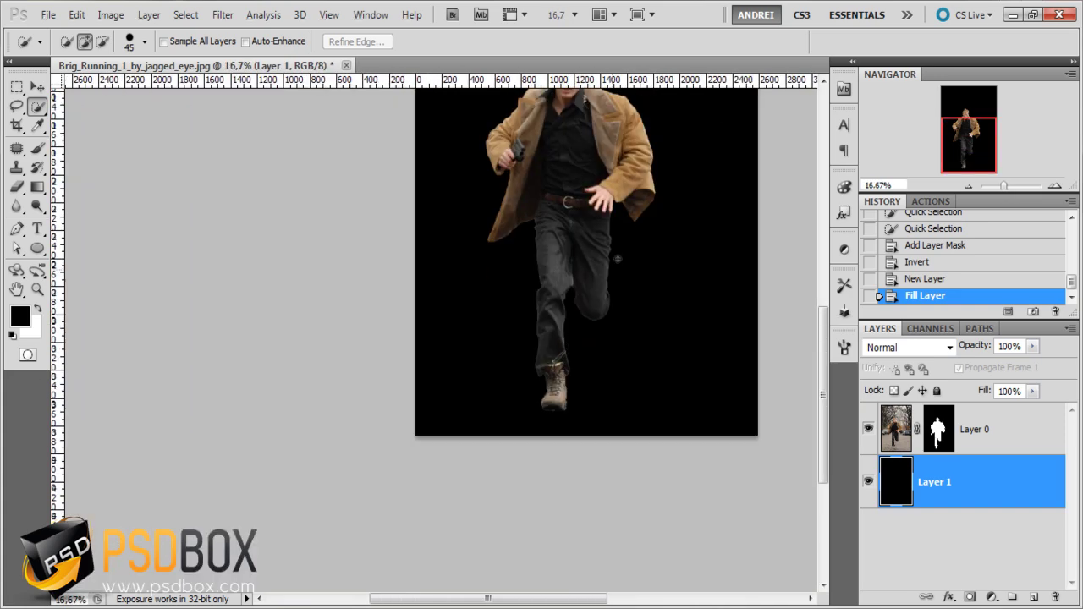
pyautogui.scroll(1, 595, 362)
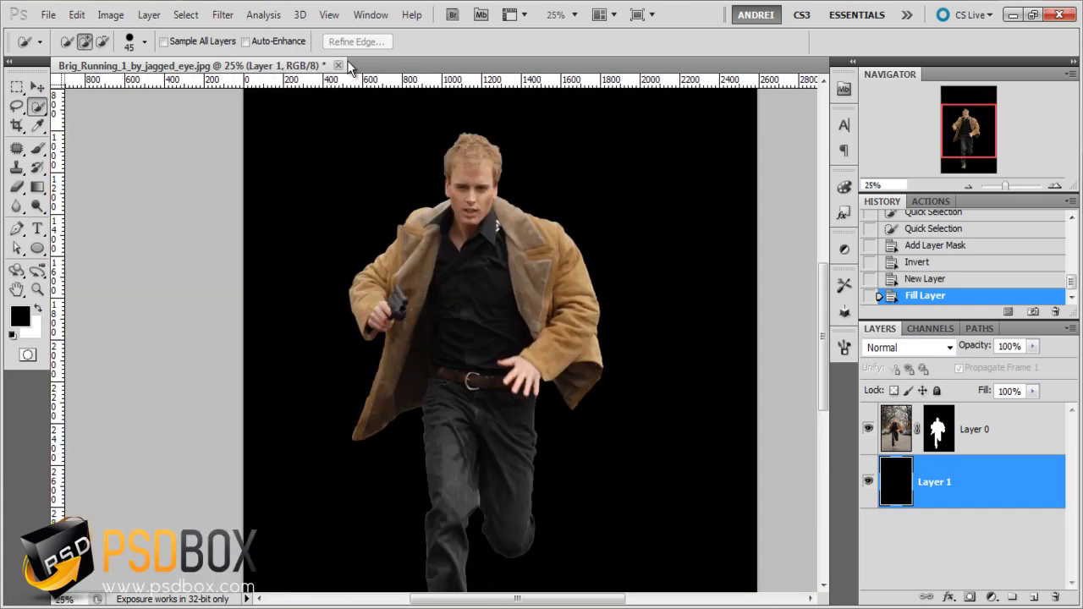
pyautogui.scroll(2, 443, 261)
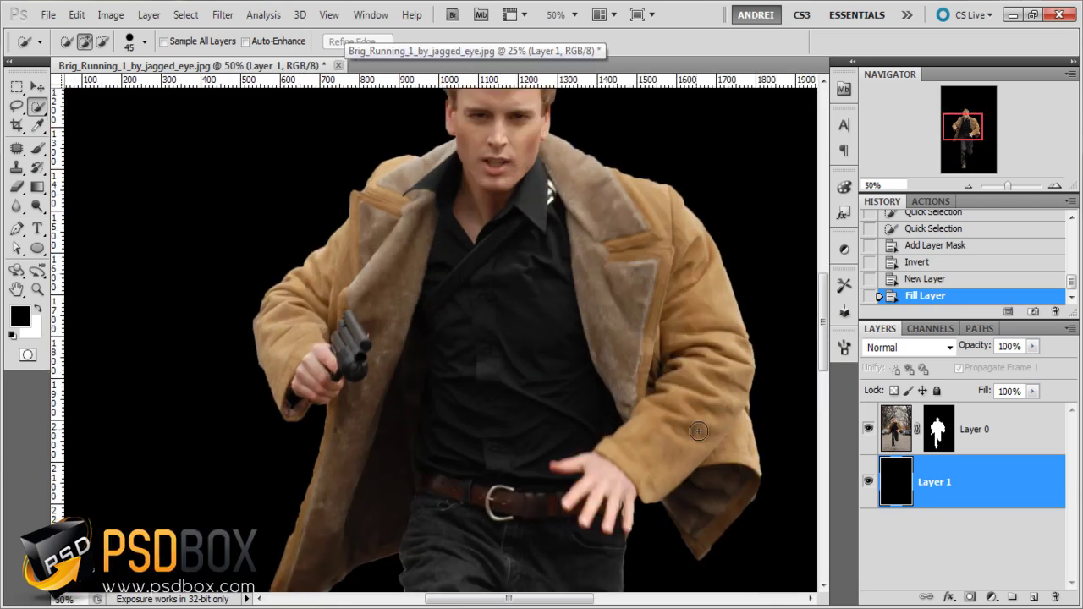
pyautogui.click(944, 445)
pyautogui.scroll(-2, 558, 256)
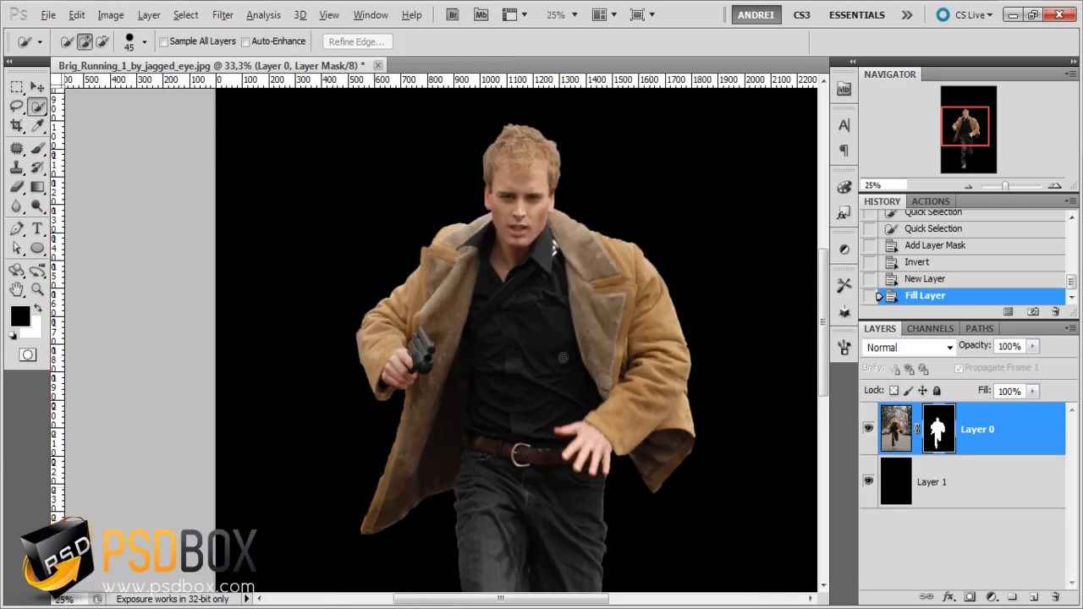
pyautogui.scroll(-1, 600, 368)
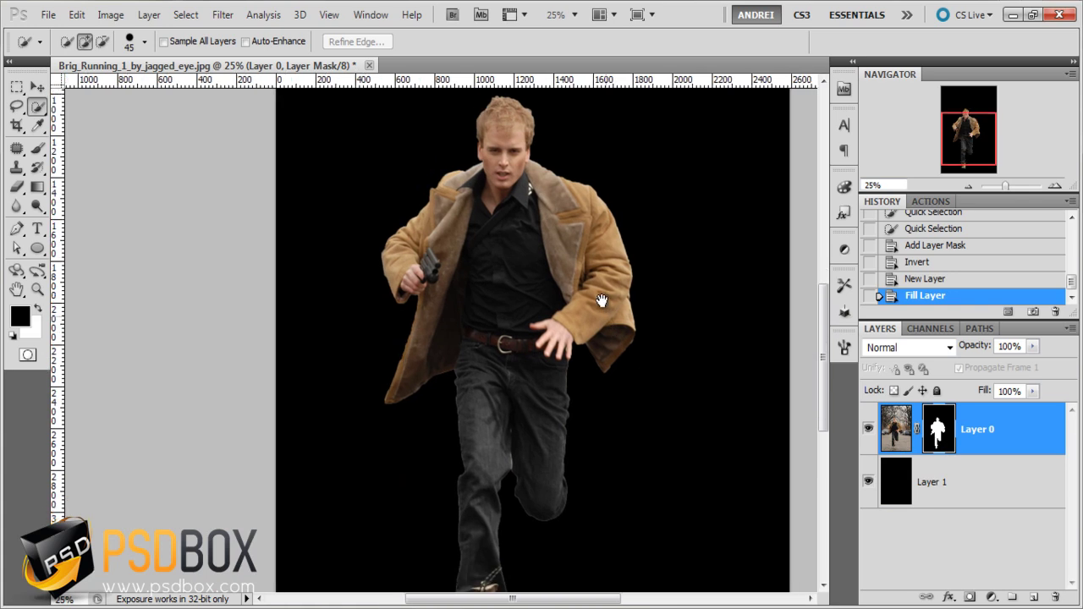
pyautogui.moveTo(659, 309); pyautogui.dragTo(590, 346)
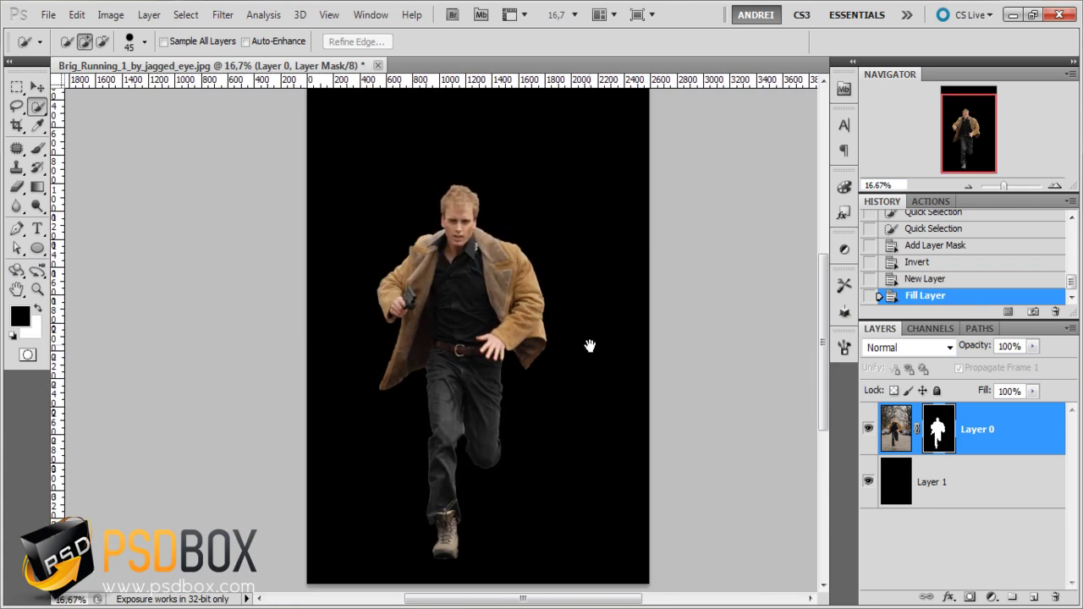
pyautogui.keyDown('ctrl'); pyautogui.click(939, 431); pyautogui.keyUp('ctrl')
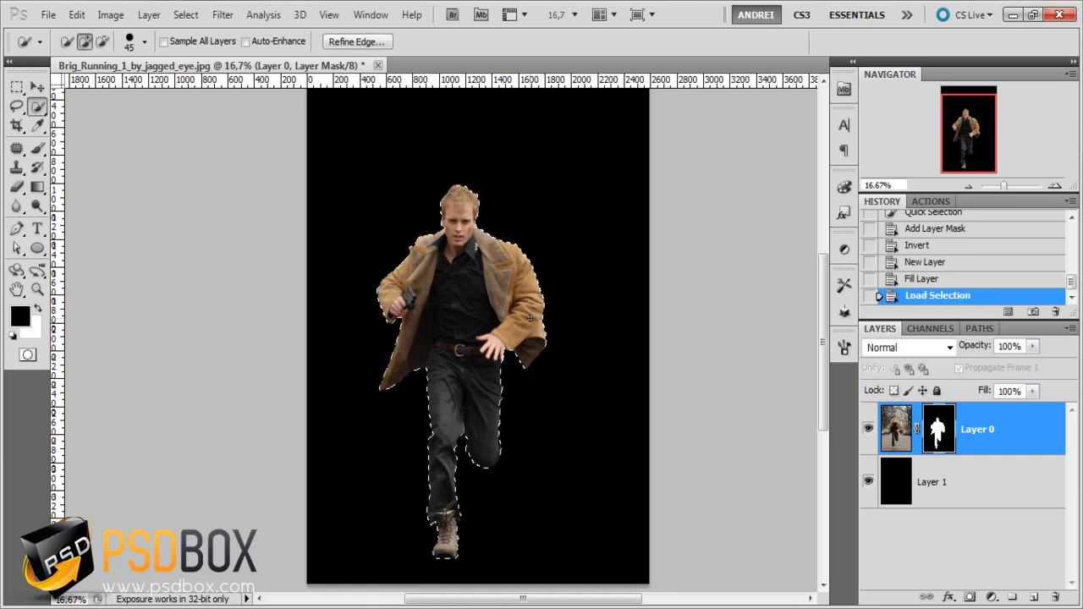
pyautogui.press('alt')
pyautogui.scroll(1, 427, 279)
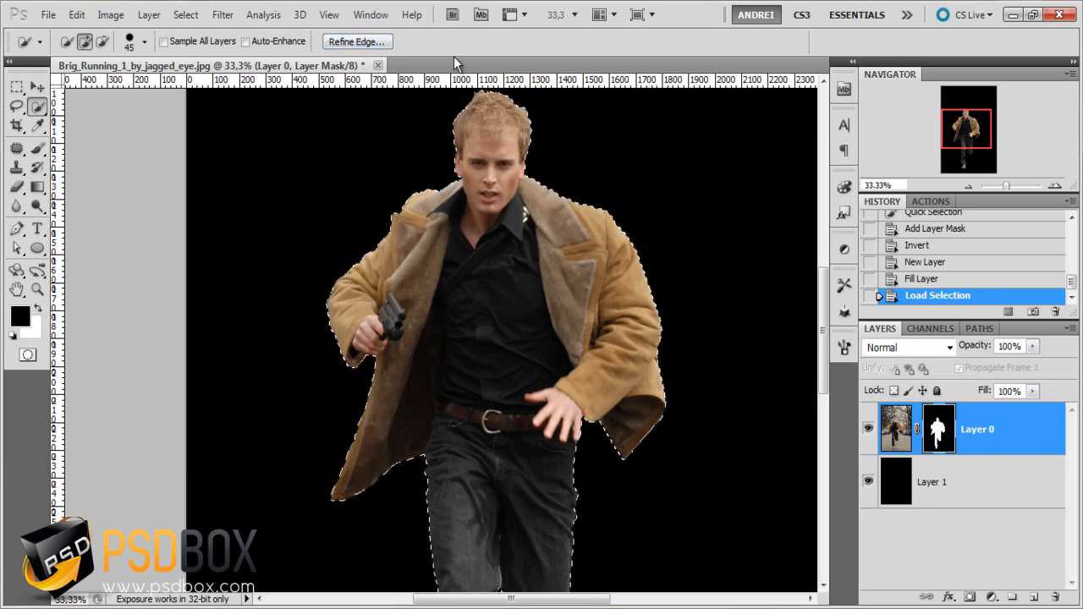
pyautogui.click(356, 41)
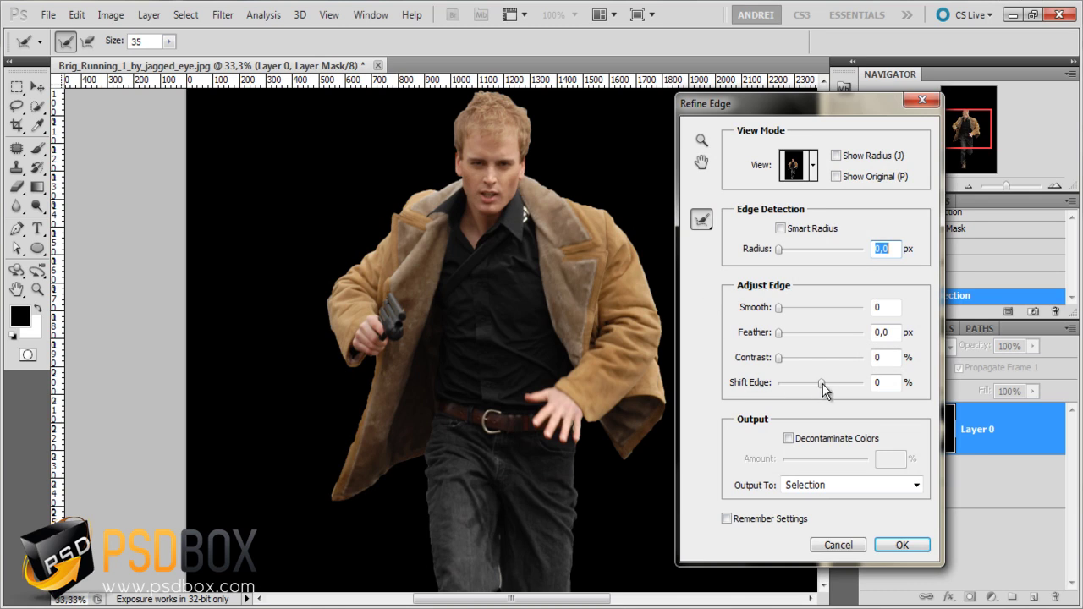
# Move the Refine Edge dialog aside and raise Feather to 3,7 px
pyautogui.moveTo(800, 103); pyautogui.dragTo(760, 99)
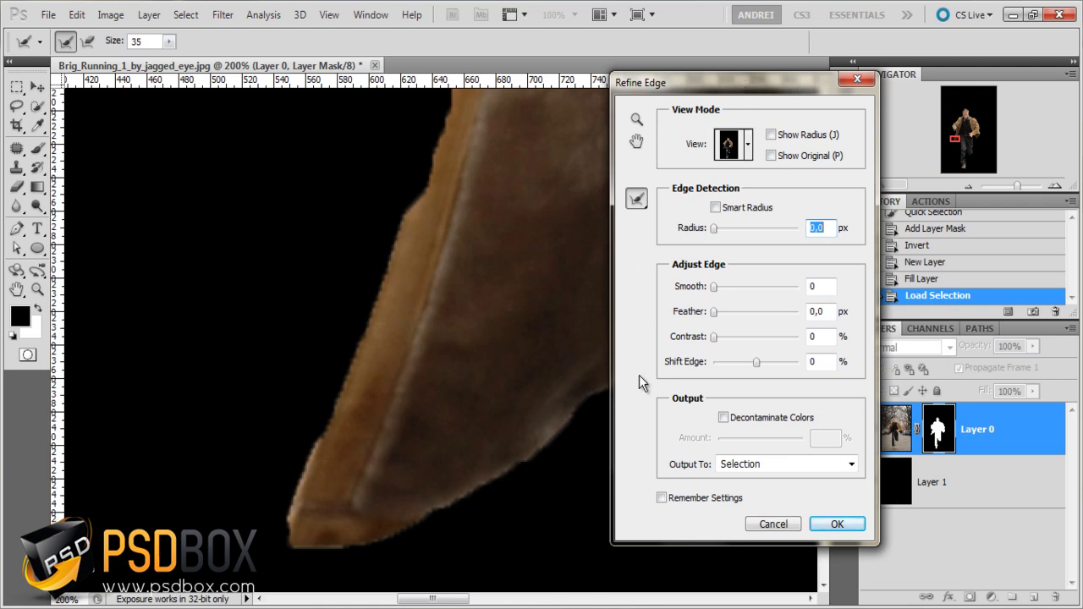
pyautogui.moveTo(744, 75); pyautogui.dragTo(739, 77)
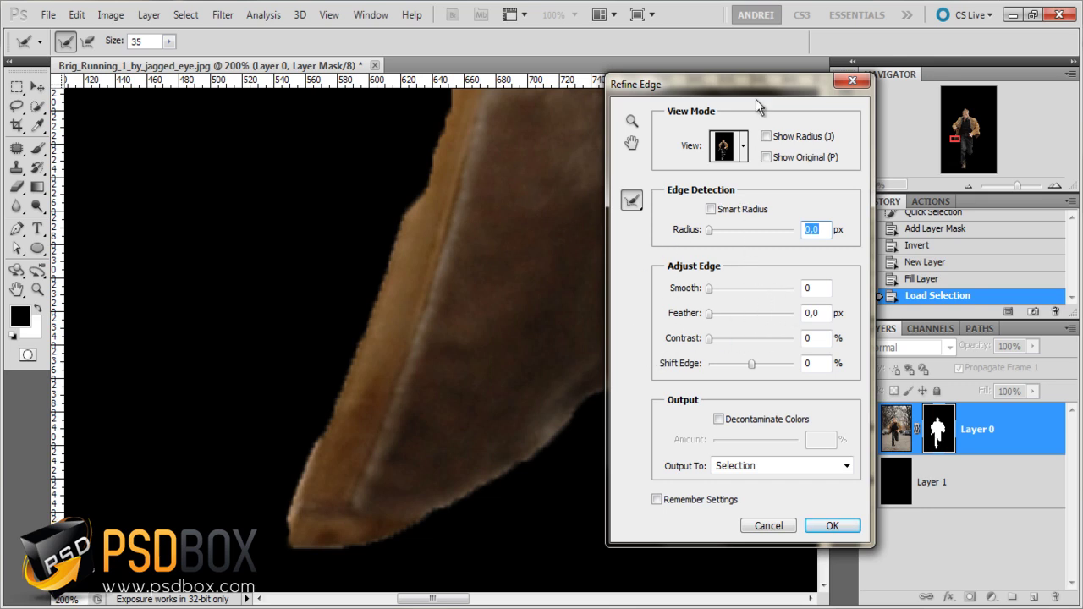
pyautogui.moveTo(757, 87); pyautogui.dragTo(759, 65)
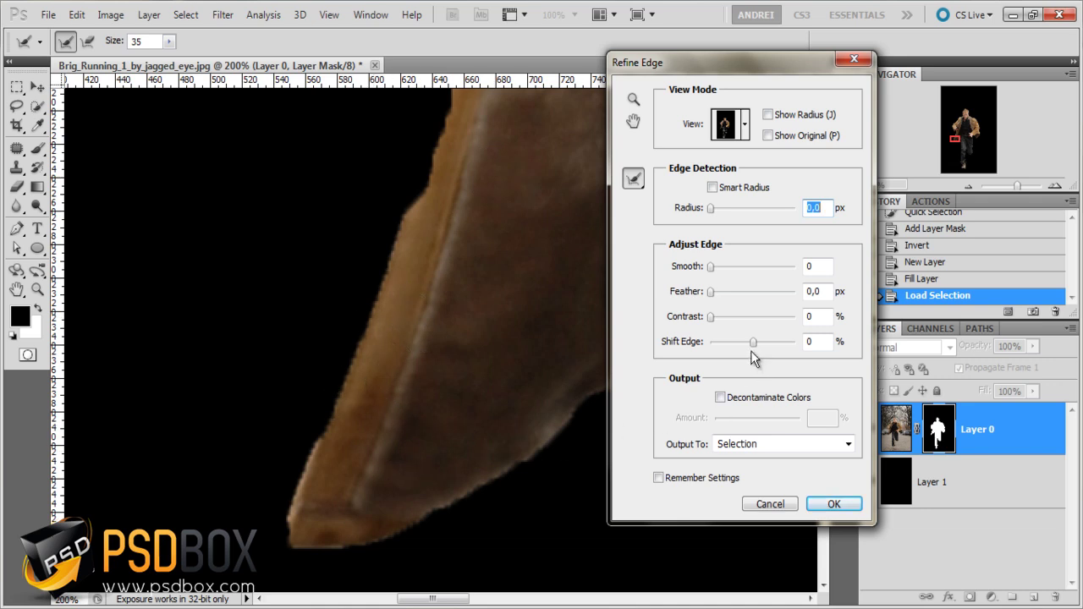
pyautogui.moveTo(711, 296)
pyautogui.mouseDown()
pyautogui.moveTo(746, 292)
pyautogui.moveTo(728, 300)
pyautogui.mouseUp()
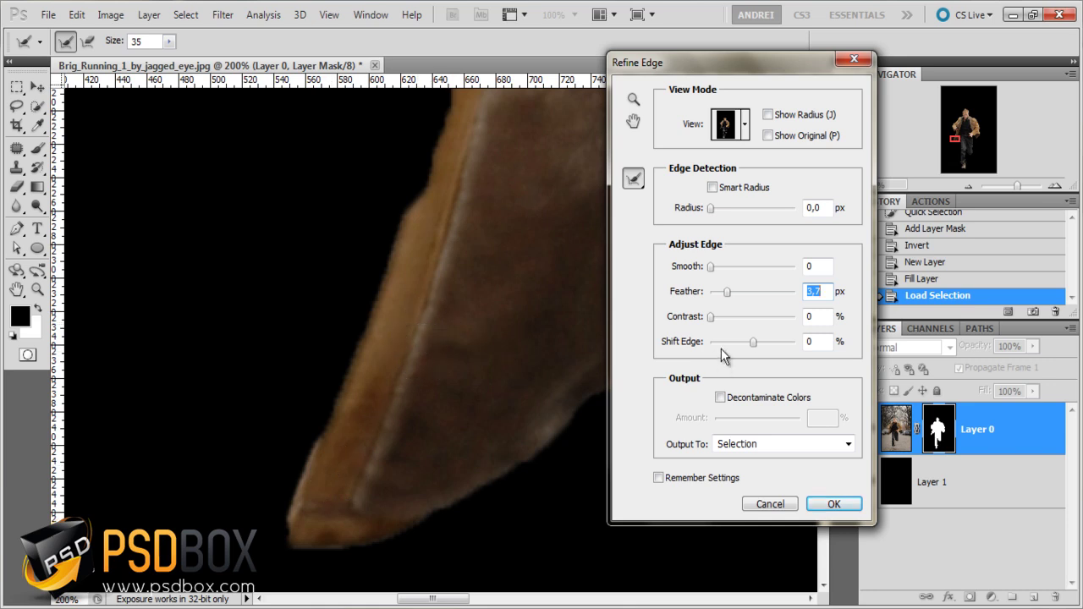
# Refine the coat's edge to Smooth 40, Contrast 73% and Shift Edge -21%, brushing along the leg
pyautogui.moveTo(711, 317); pyautogui.dragTo(733, 296)
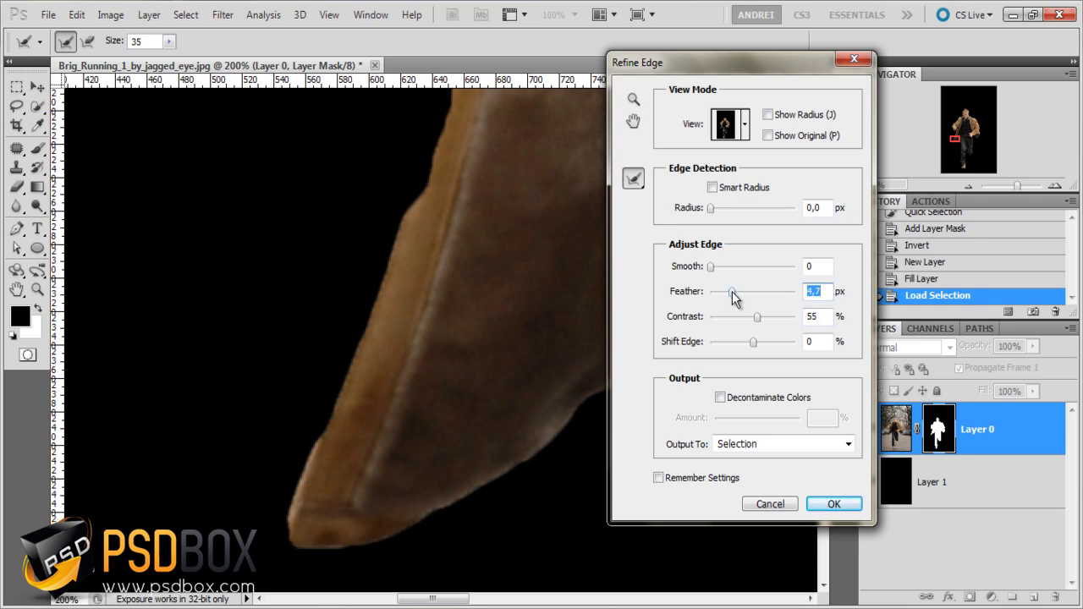
pyautogui.moveTo(401, 203)
pyautogui.mouseDown()
pyautogui.moveTo(375, 328)
pyautogui.moveTo(399, 244)
pyautogui.moveTo(294, 486)
pyautogui.mouseUp()
pyautogui.moveTo(753, 345)
pyautogui.mouseDown()
pyautogui.moveTo(722, 351)
pyautogui.moveTo(748, 352)
pyautogui.mouseUp()
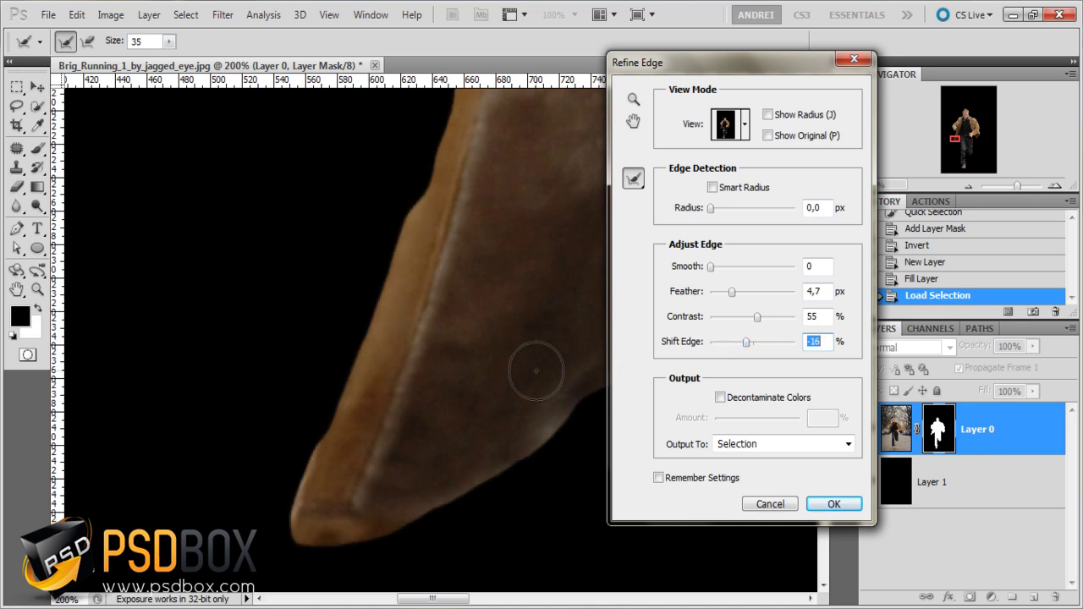
pyautogui.moveTo(747, 344); pyautogui.dragTo(742, 344)
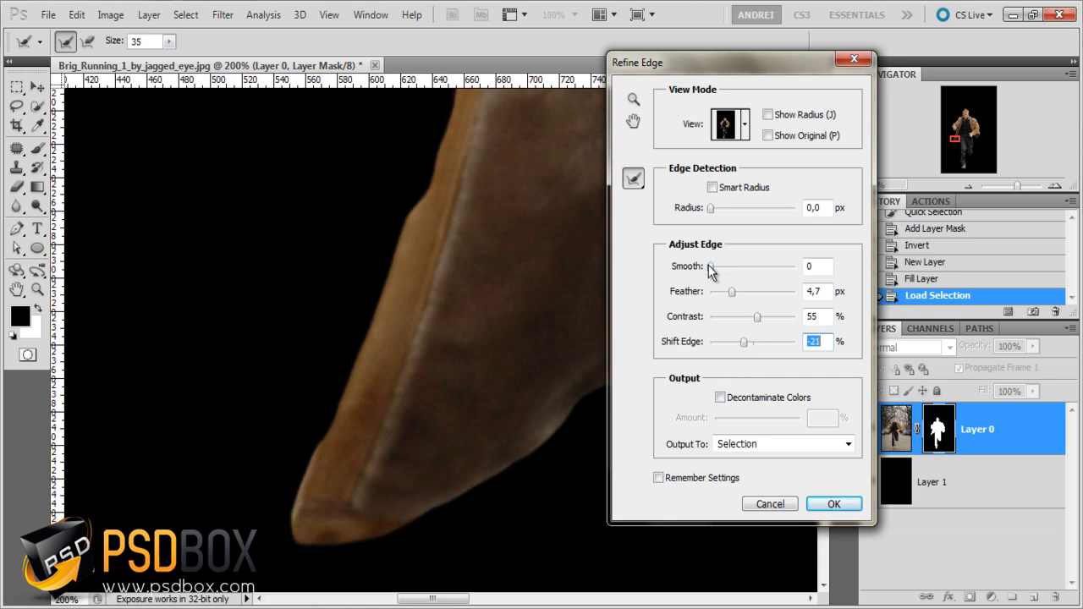
pyautogui.moveTo(716, 269); pyautogui.dragTo(745, 272)
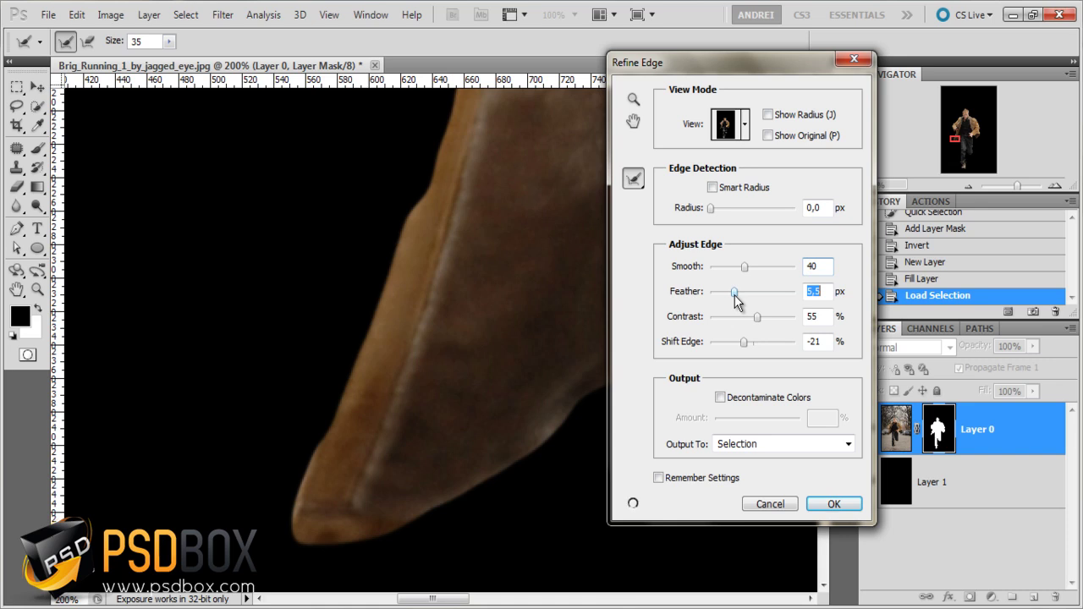
pyautogui.moveTo(751, 317); pyautogui.dragTo(770, 318)
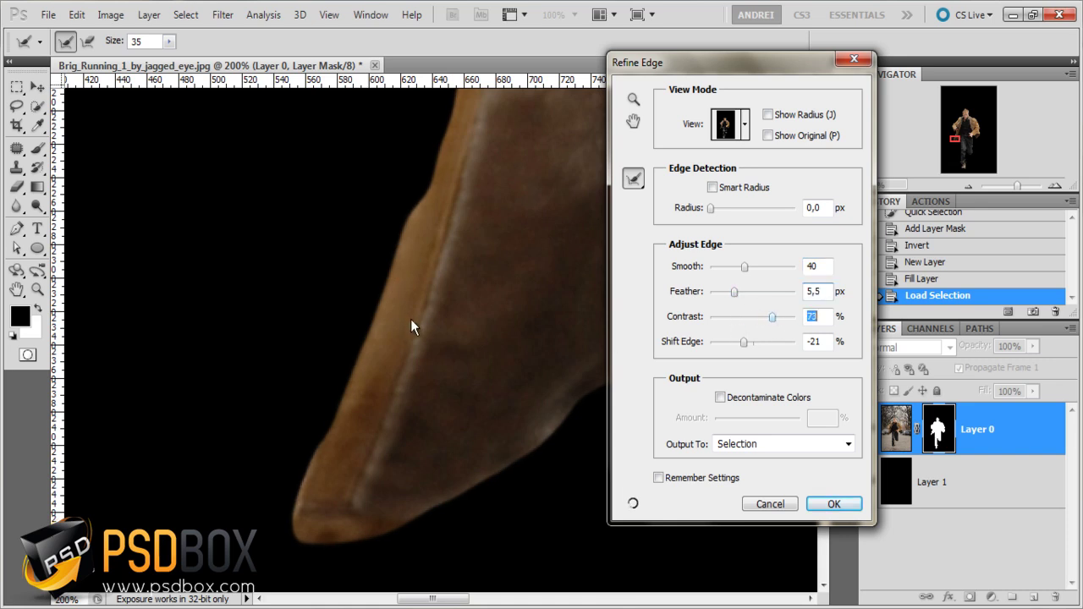
# Toggle Show Original on and off to compare the unrefined edge with the refined one
pyautogui.click(770, 136)
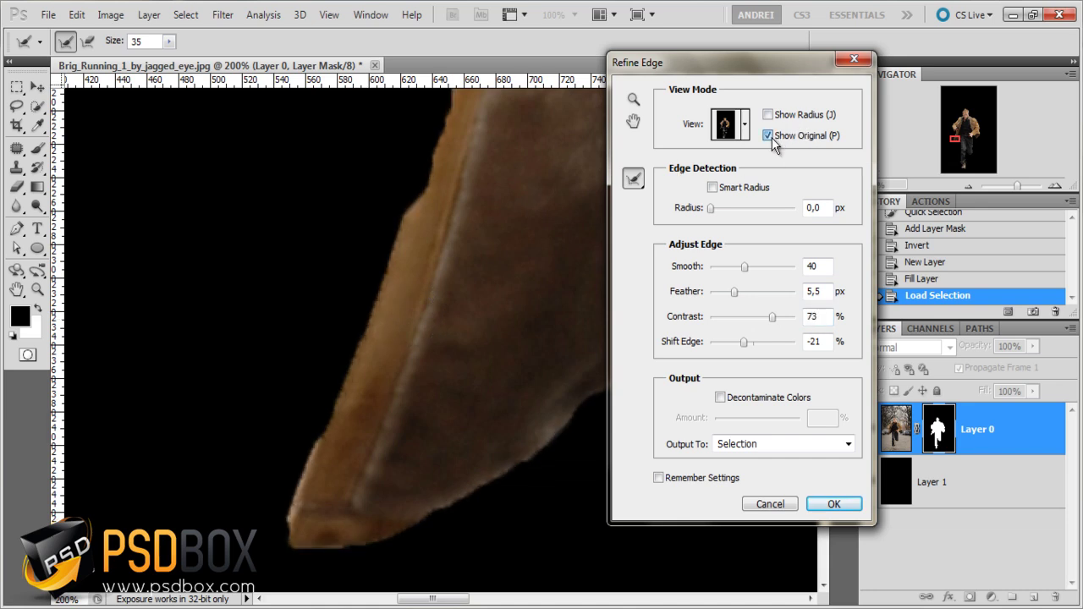
pyautogui.click(770, 137)
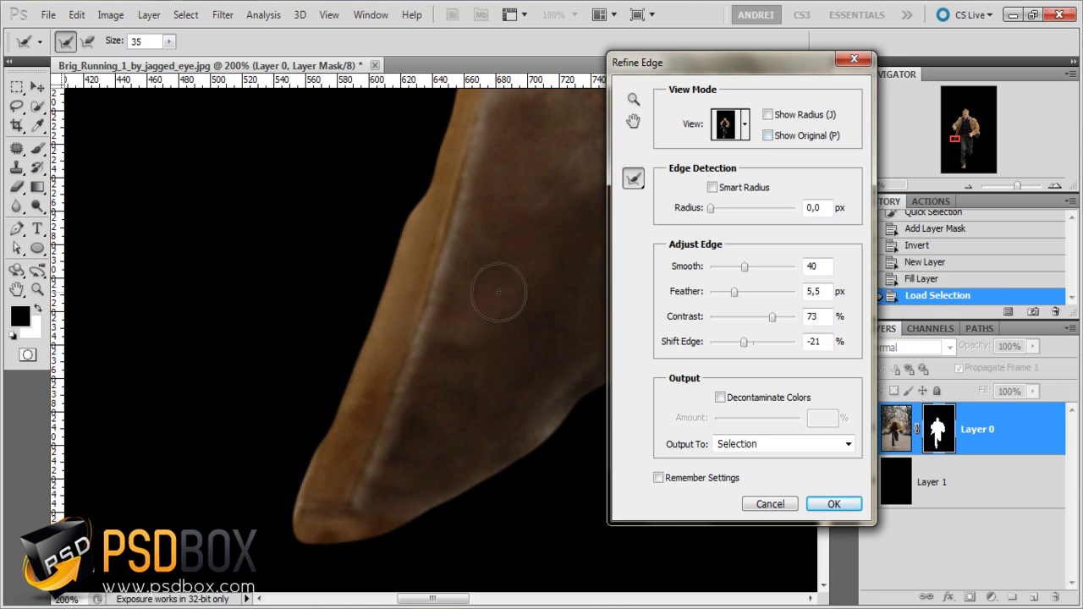
pyautogui.click(848, 450)
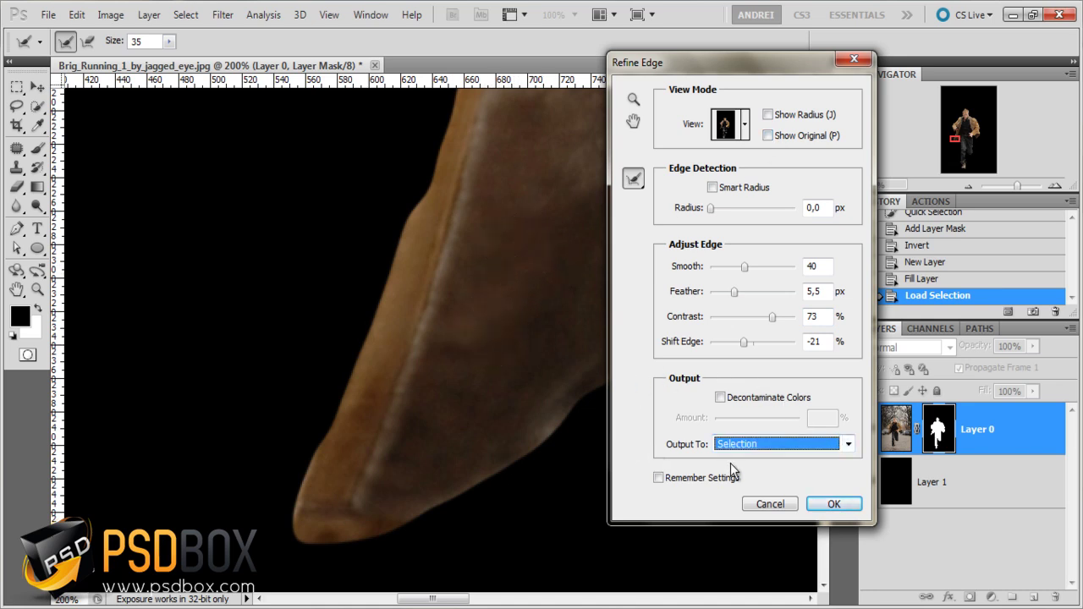
# Output the refined edge to a New Layer with Layer Mask and apply it
pyautogui.click(848, 444)
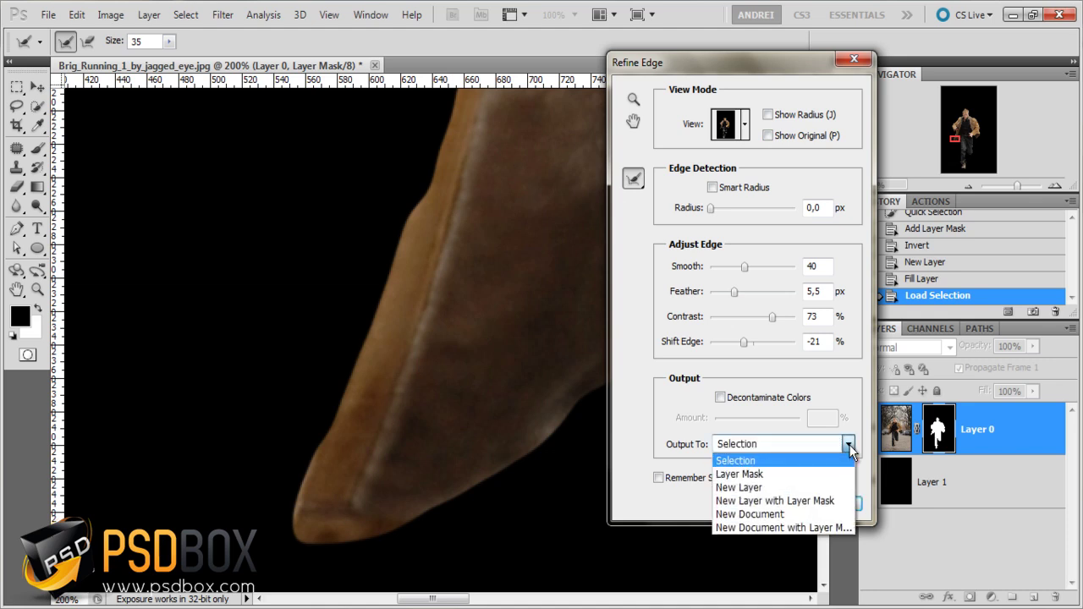
pyautogui.click(794, 501)
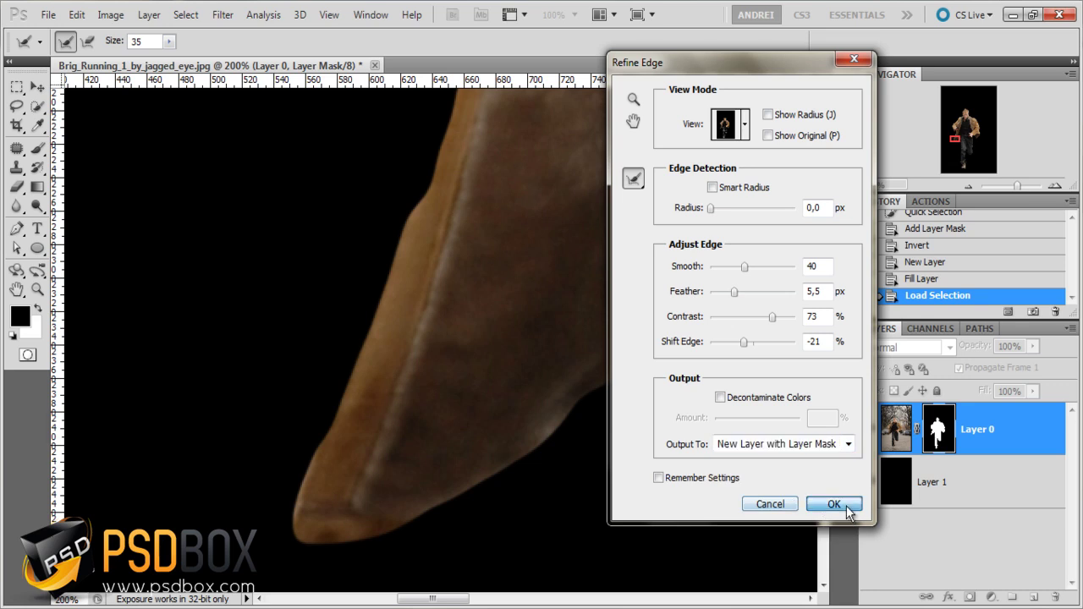
pyautogui.click(846, 506)
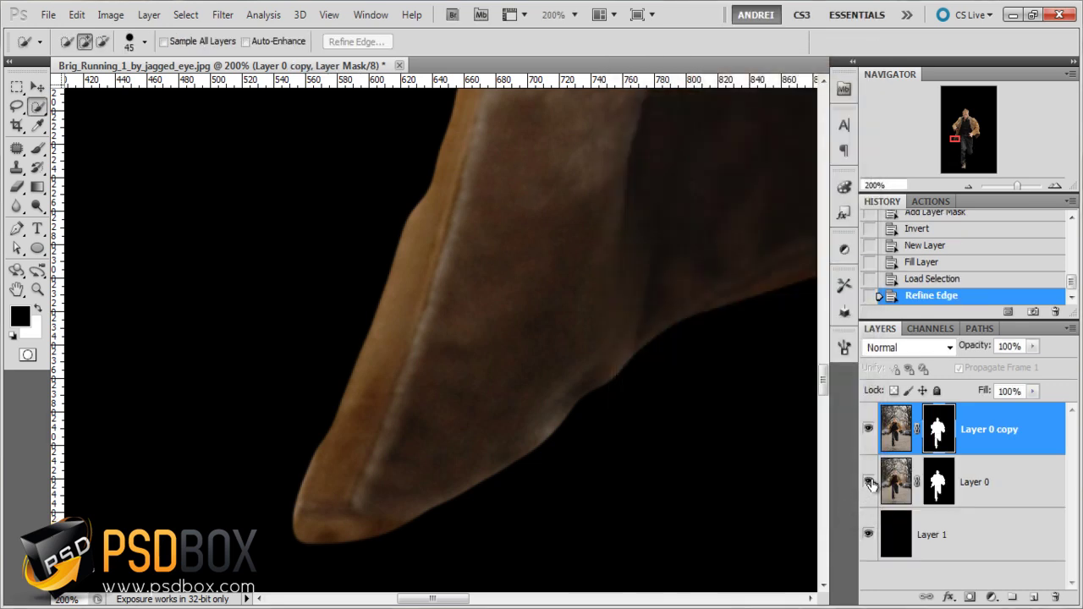
pyautogui.click(870, 482)
pyautogui.click(867, 431)
pyautogui.click(867, 431)
pyautogui.click(868, 482)
pyautogui.scroll(-3, 711, 397)
pyautogui.scroll(3, 667, 444)
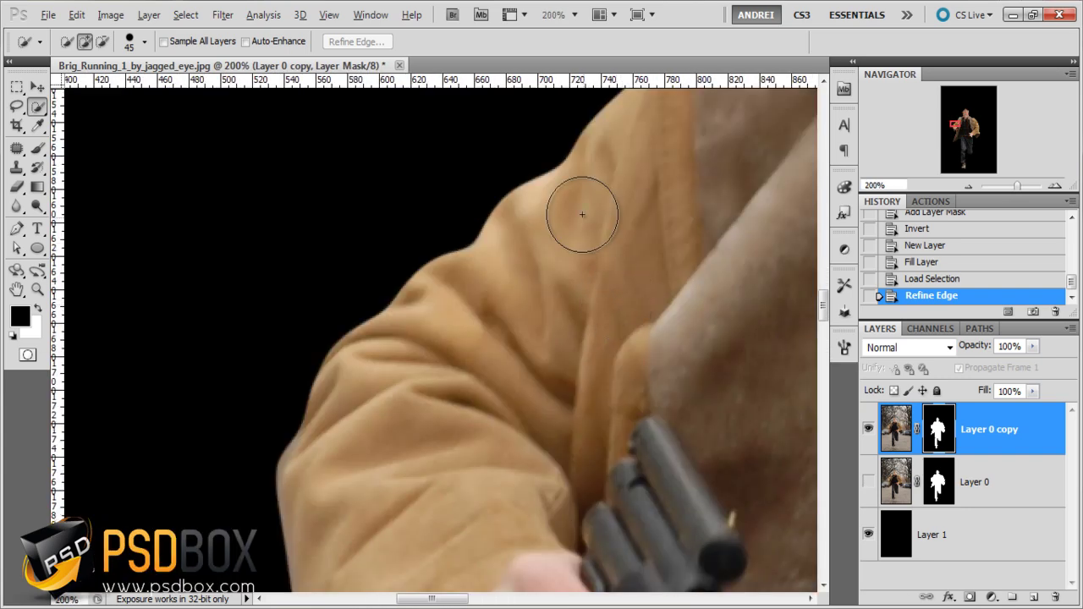
pyautogui.press('alt')
pyautogui.click(867, 481)
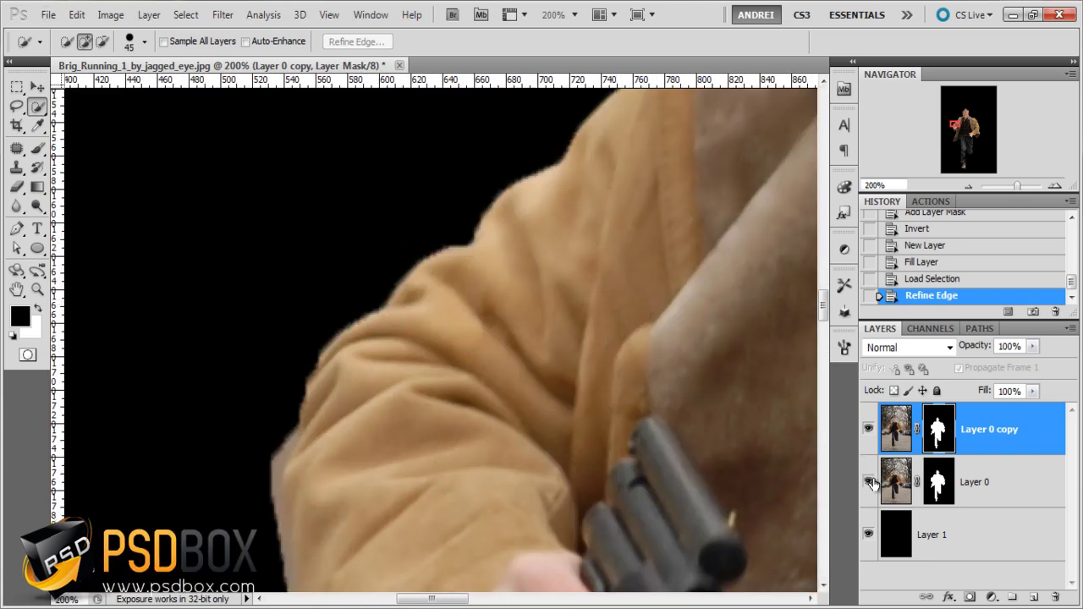
pyautogui.click(869, 481)
pyautogui.scroll(-3, 669, 457)
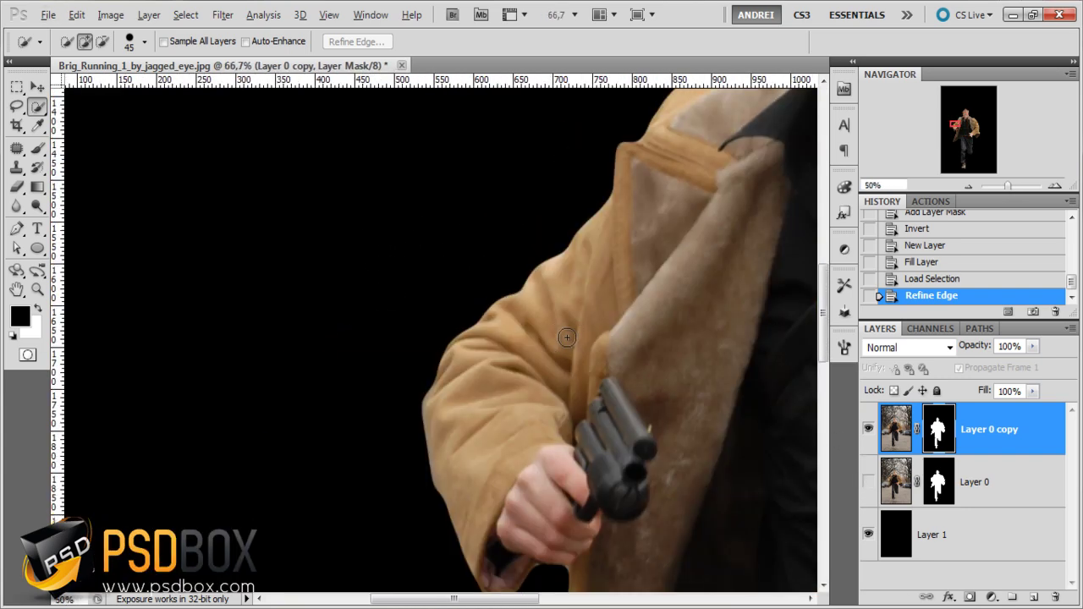
pyautogui.moveTo(670, 457); pyautogui.dragTo(387, 266)
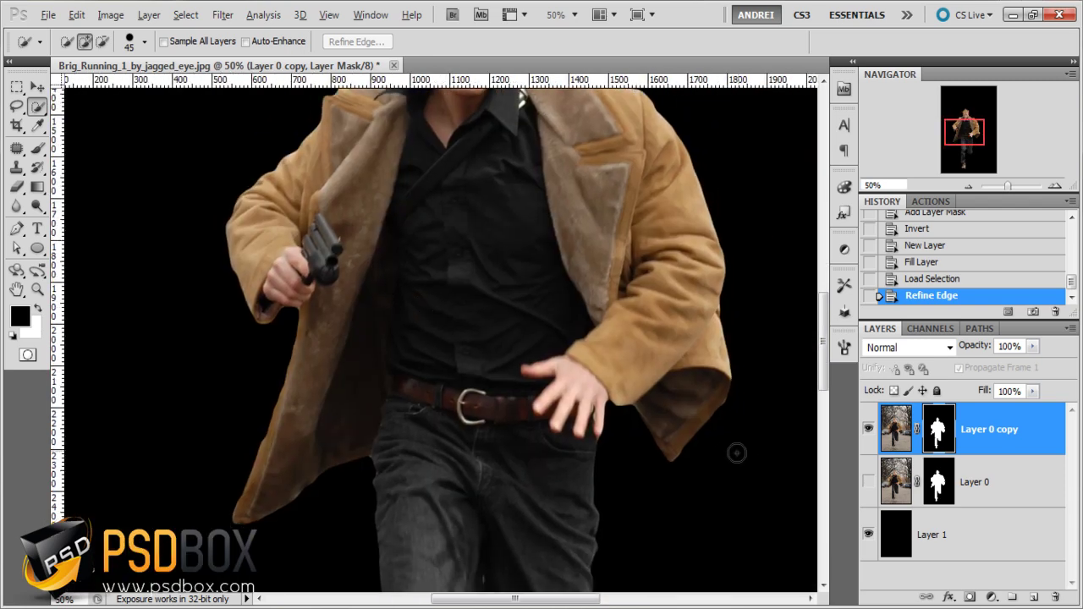
pyautogui.scroll(2, 746, 418)
pyautogui.scroll(1, 685, 427)
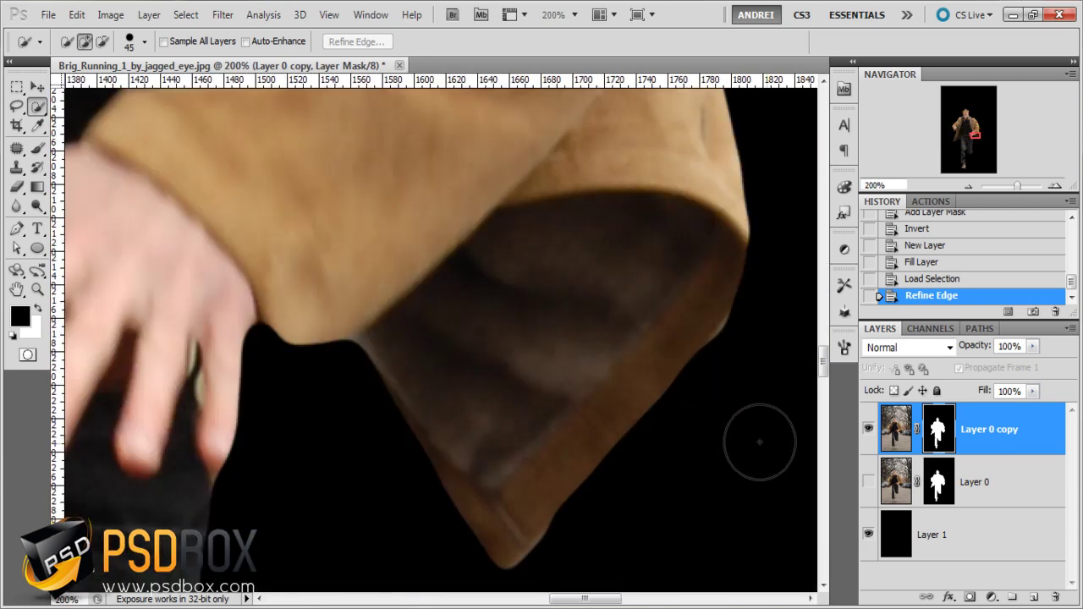
pyautogui.click(867, 481)
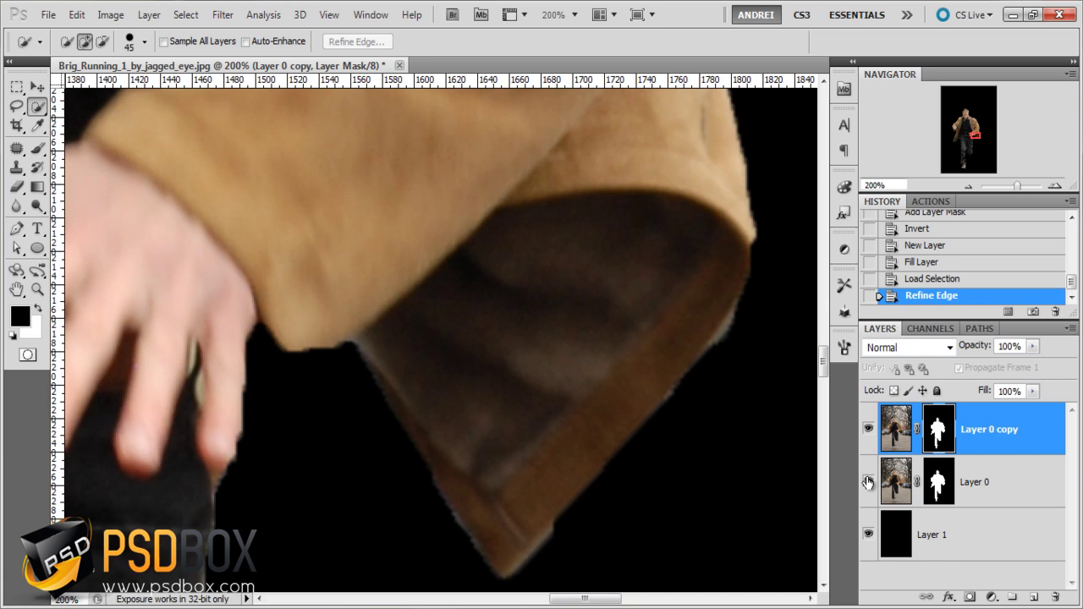
pyautogui.click(867, 481)
pyautogui.click(867, 482)
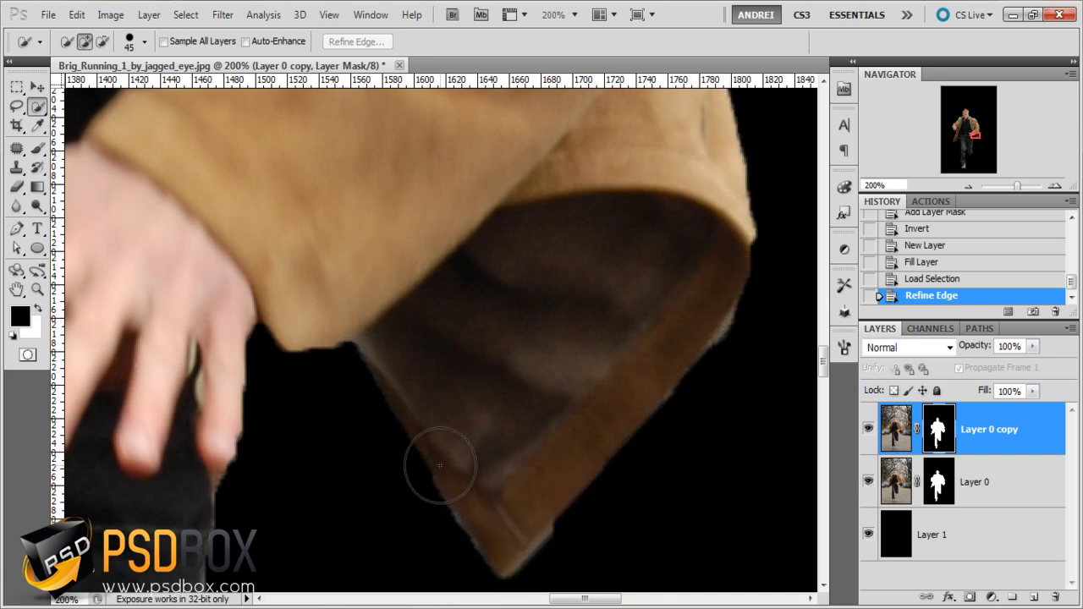
pyautogui.click(869, 481)
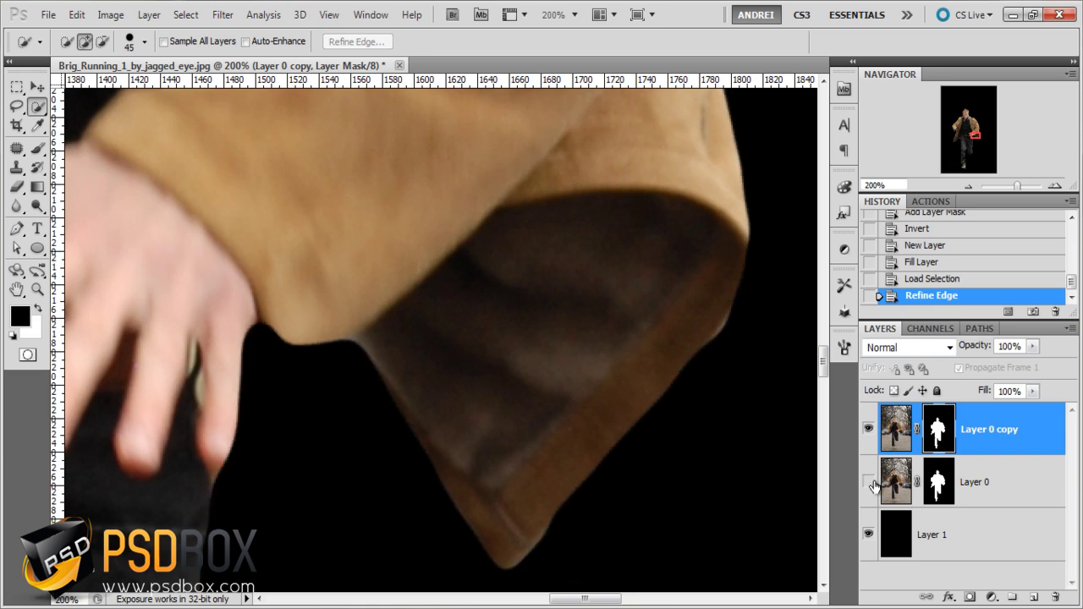
pyautogui.click(869, 482)
pyautogui.moveTo(974, 135); pyautogui.dragTo(972, 155)
pyautogui.moveTo(630, 254); pyautogui.dragTo(804, 508)
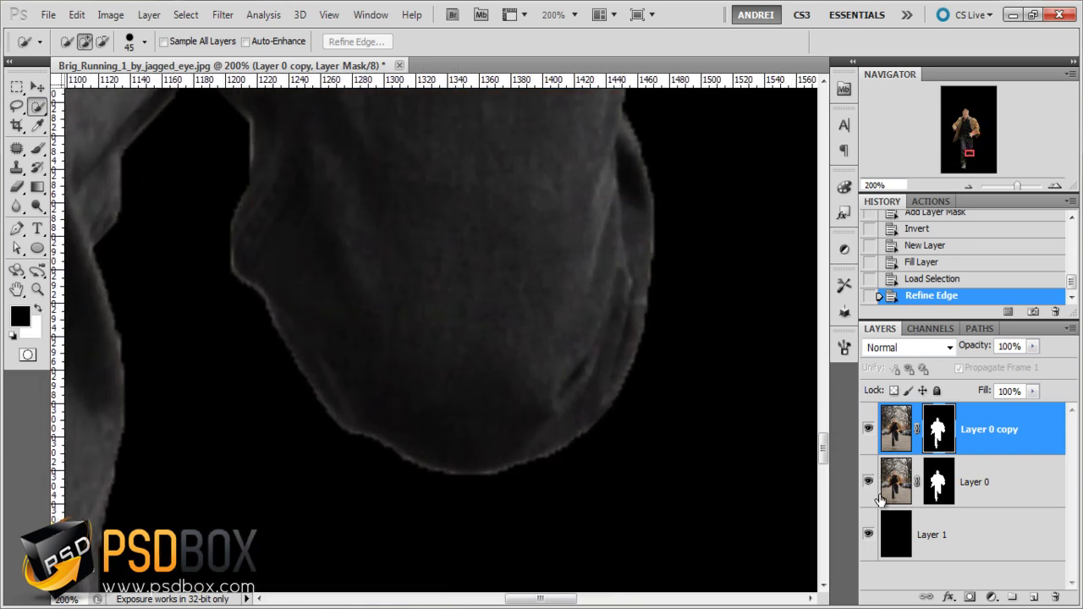
pyautogui.click(868, 483)
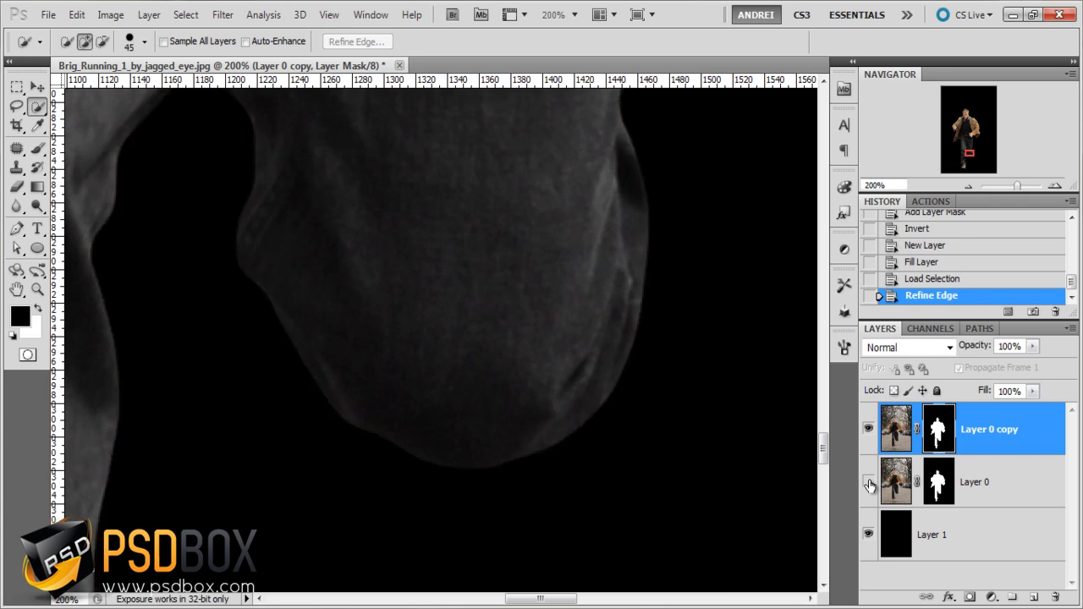
pyautogui.click(868, 483)
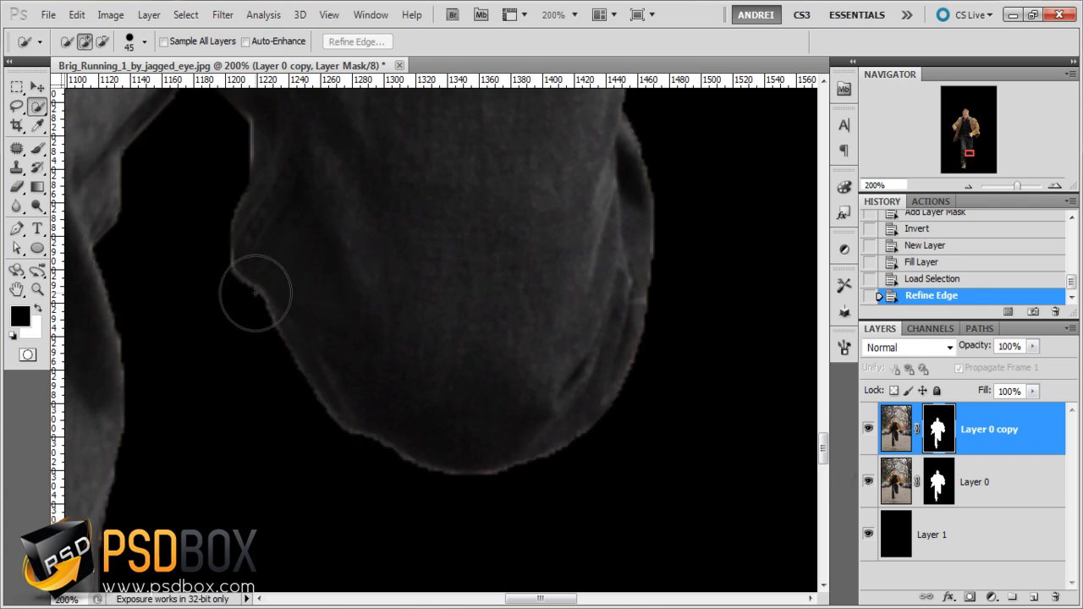
pyautogui.moveTo(363, 355); pyautogui.dragTo(575, 415)
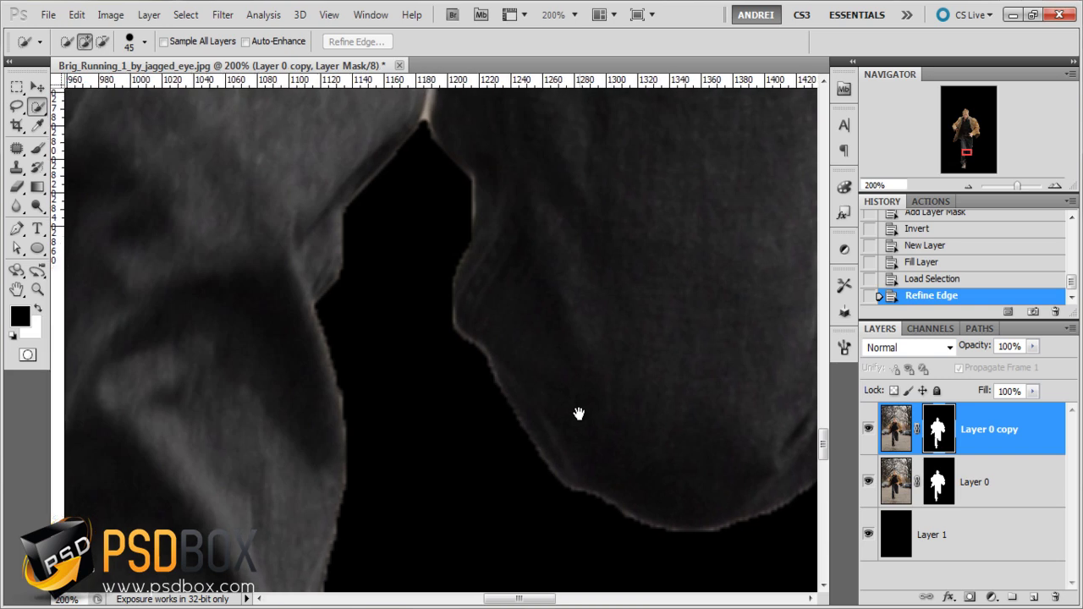
pyautogui.moveTo(460, 515); pyautogui.dragTo(536, 445)
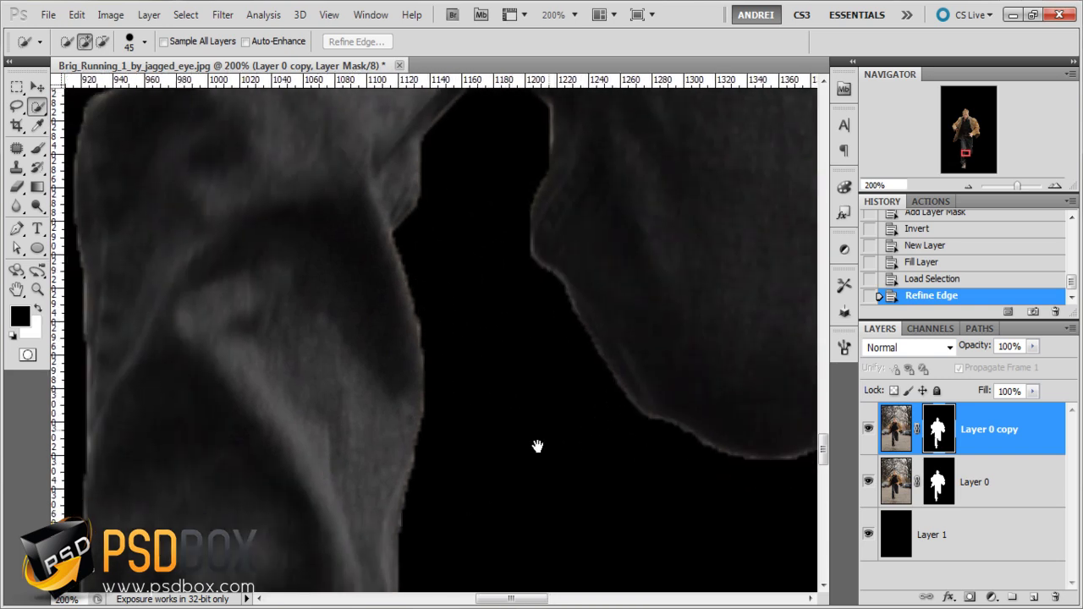
pyautogui.click(868, 482)
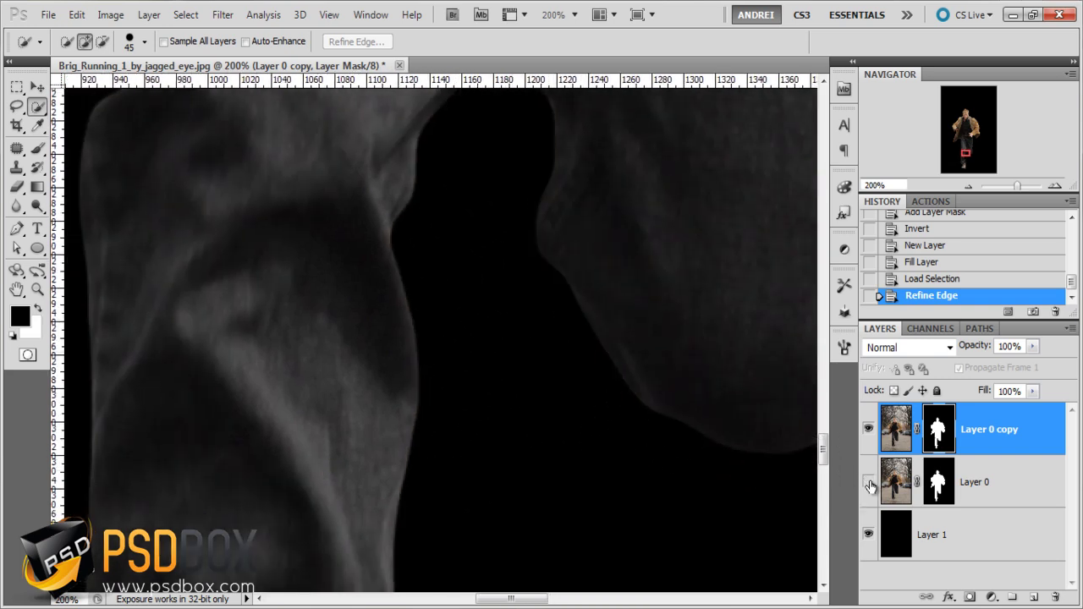
pyautogui.scroll(-1, 600, 431)
pyautogui.scroll(-1, 600, 423)
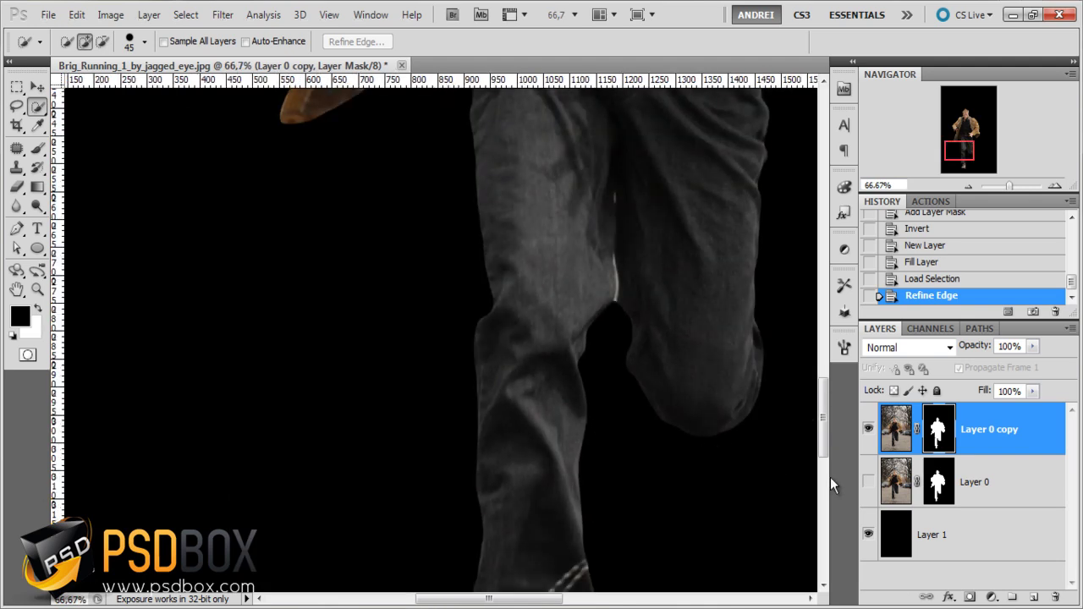
pyautogui.scroll(1, 599, 403)
pyautogui.click(868, 481)
pyautogui.click(868, 482)
pyautogui.moveTo(599, 465); pyautogui.dragTo(573, 278)
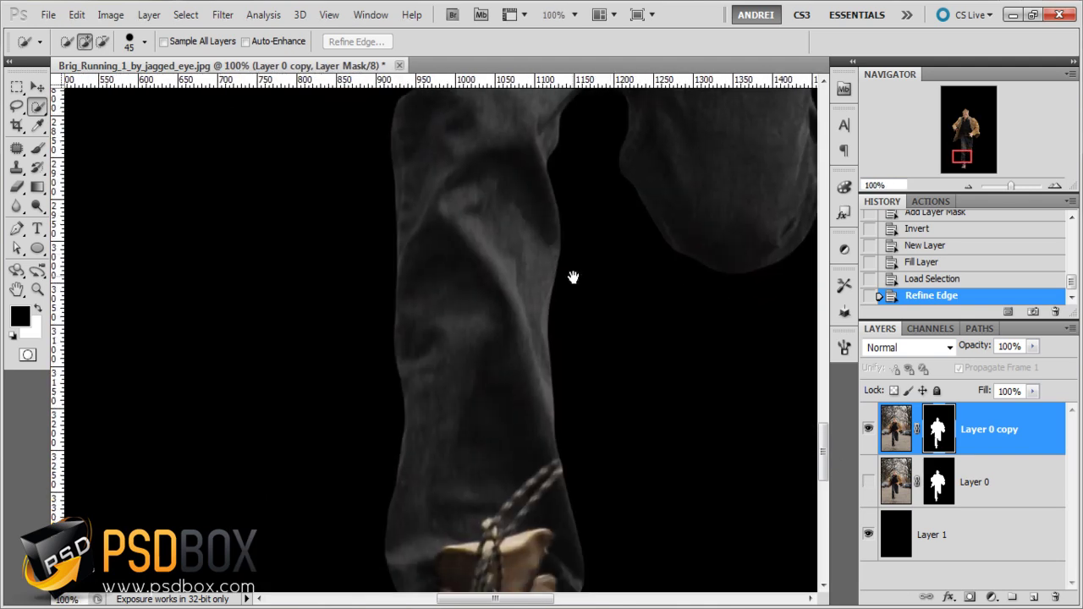
pyautogui.moveTo(568, 386); pyautogui.dragTo(570, 314)
pyautogui.scroll(2, 558, 380)
pyautogui.scroll(-6, 556, 441)
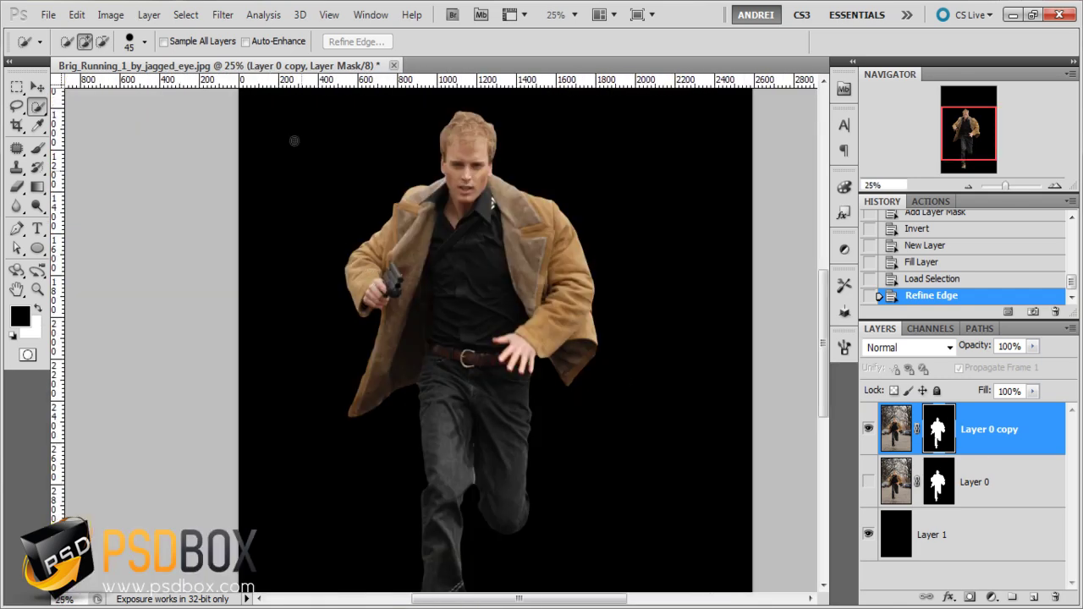
# Target Layer 0 copy's image thumbnail instead of its mask and switch to the Pen tool
pyautogui.click(38, 106)
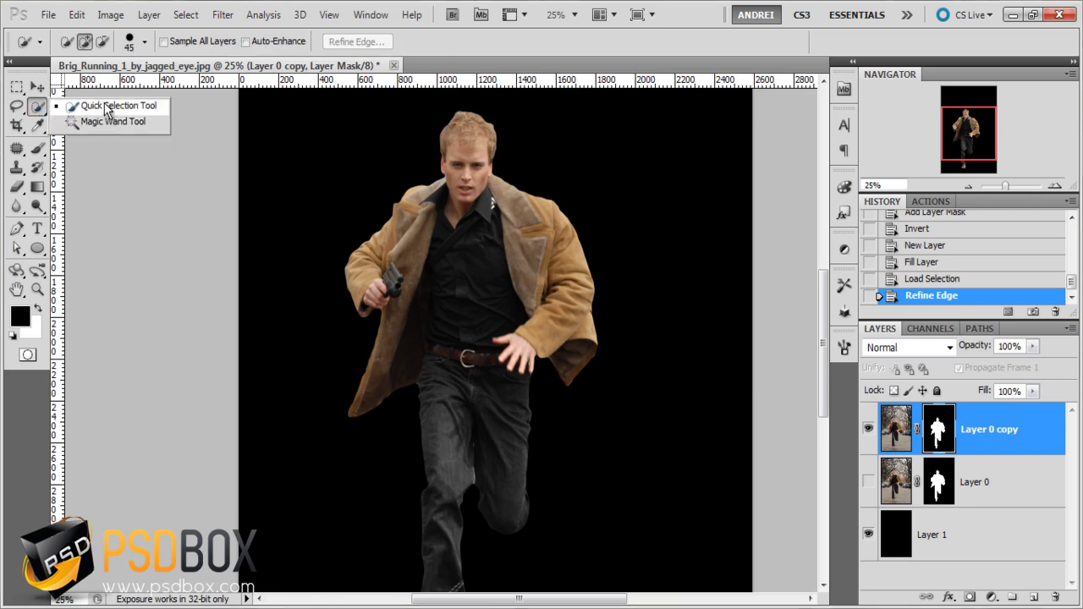
pyautogui.click(973, 436)
pyautogui.click(896, 429)
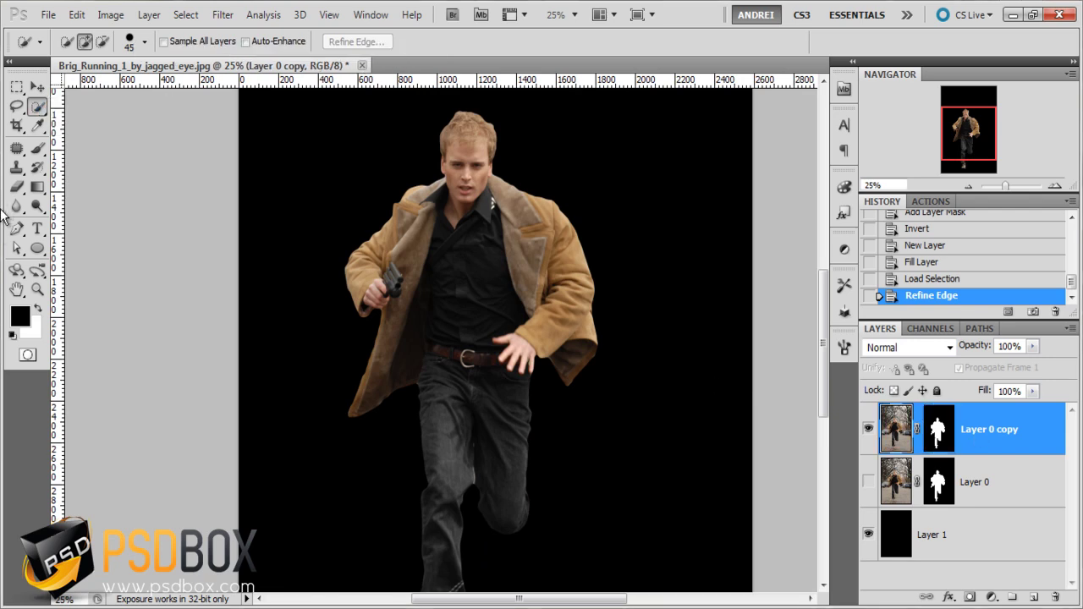
pyautogui.click(14, 232)
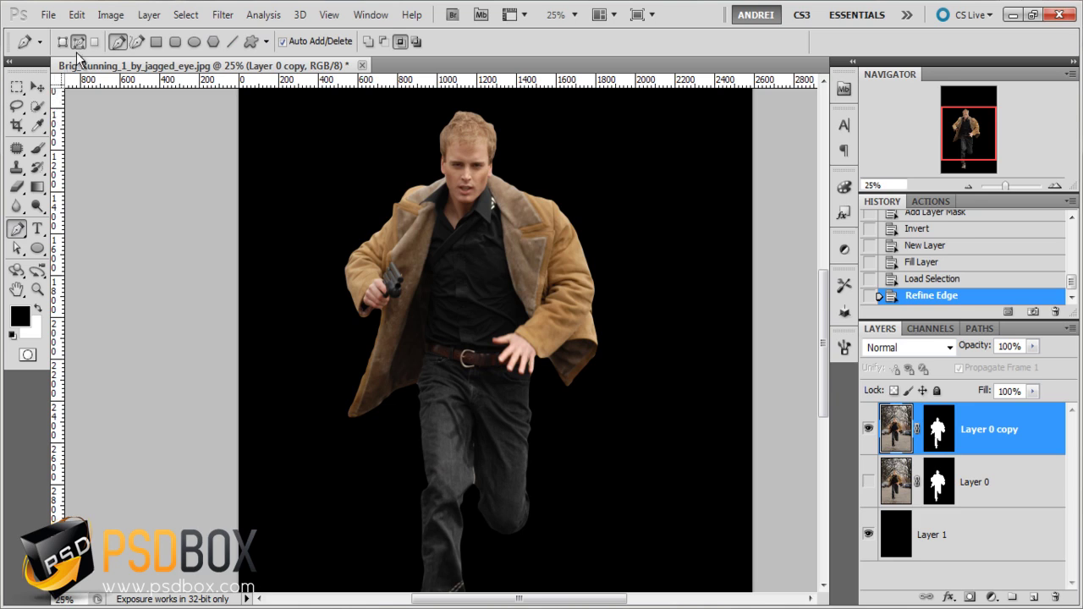